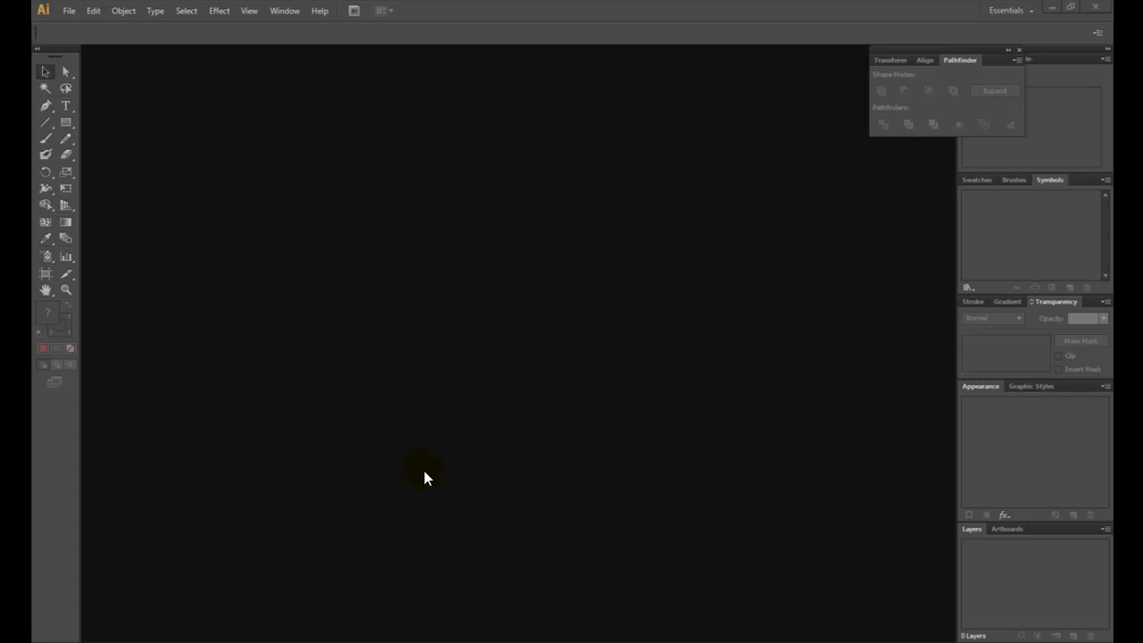
Step: Create a new one-artboard A4 portrait document in CMYK with pixels as units
click(63, 13)
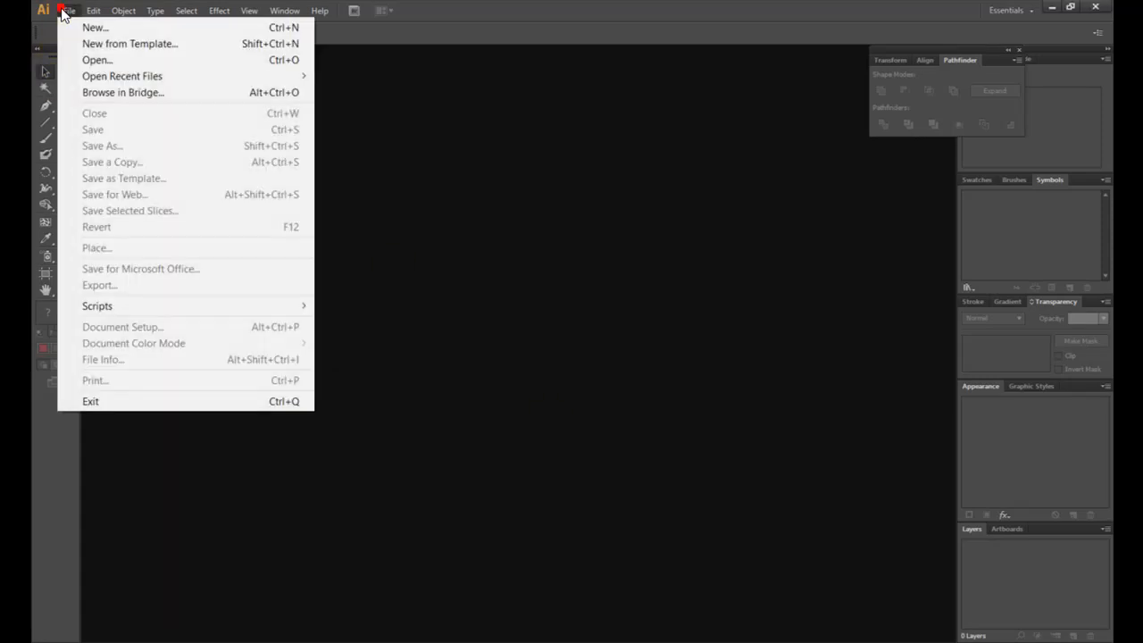
click(139, 28)
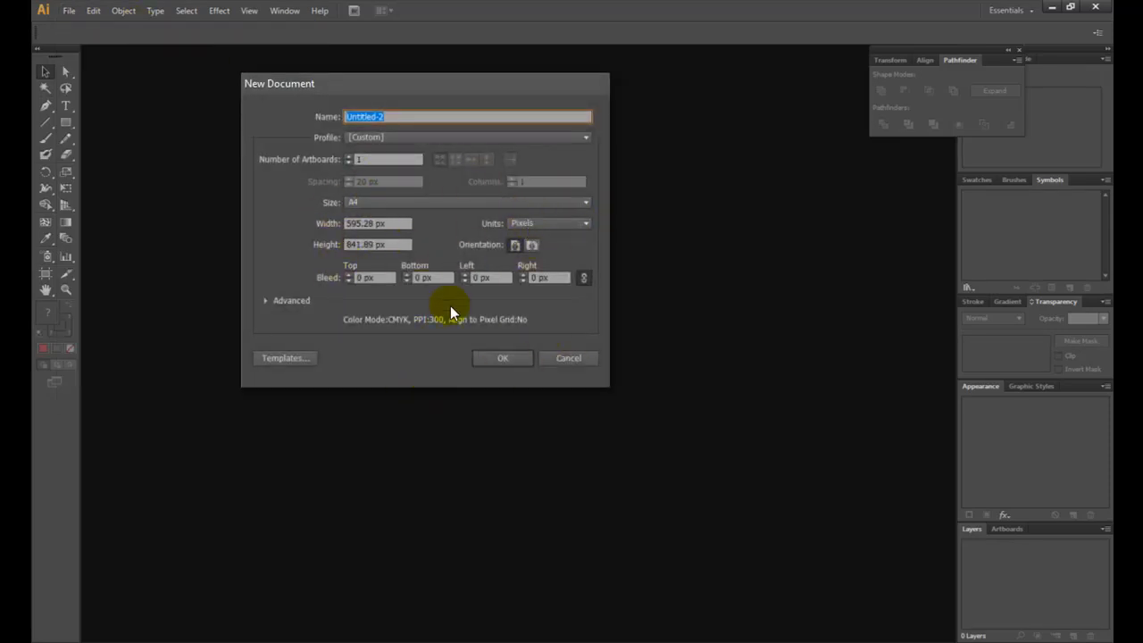
click(501, 359)
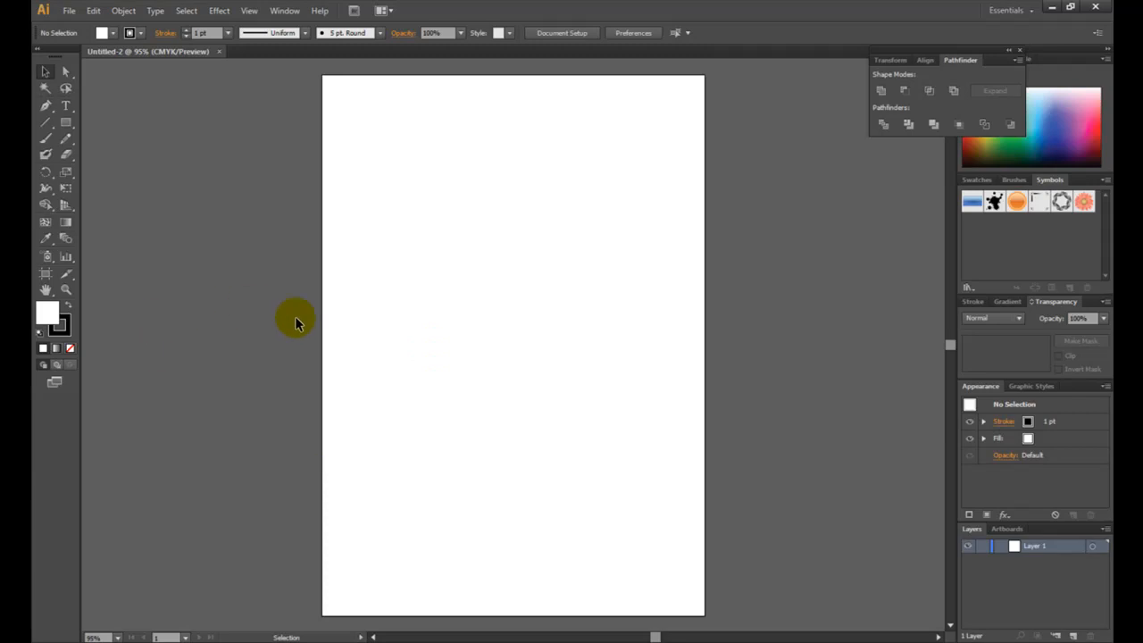
Step: Draw a closed, curved petal outline with the Pen tool in the upper part of the artboard
click(47, 109)
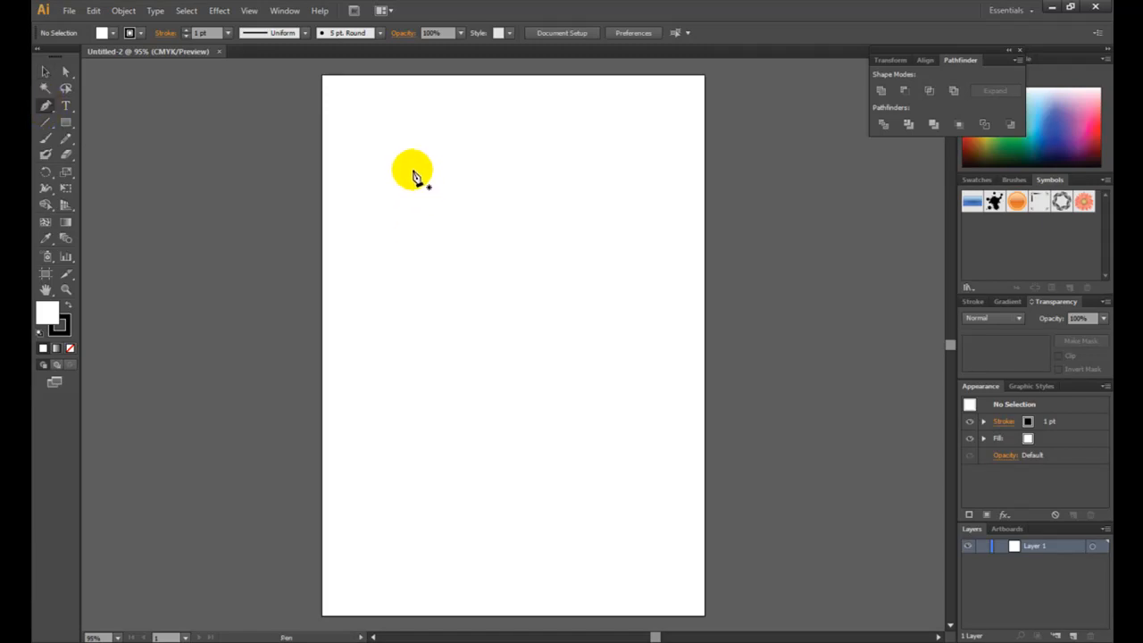
drag(412, 169, 449, 217)
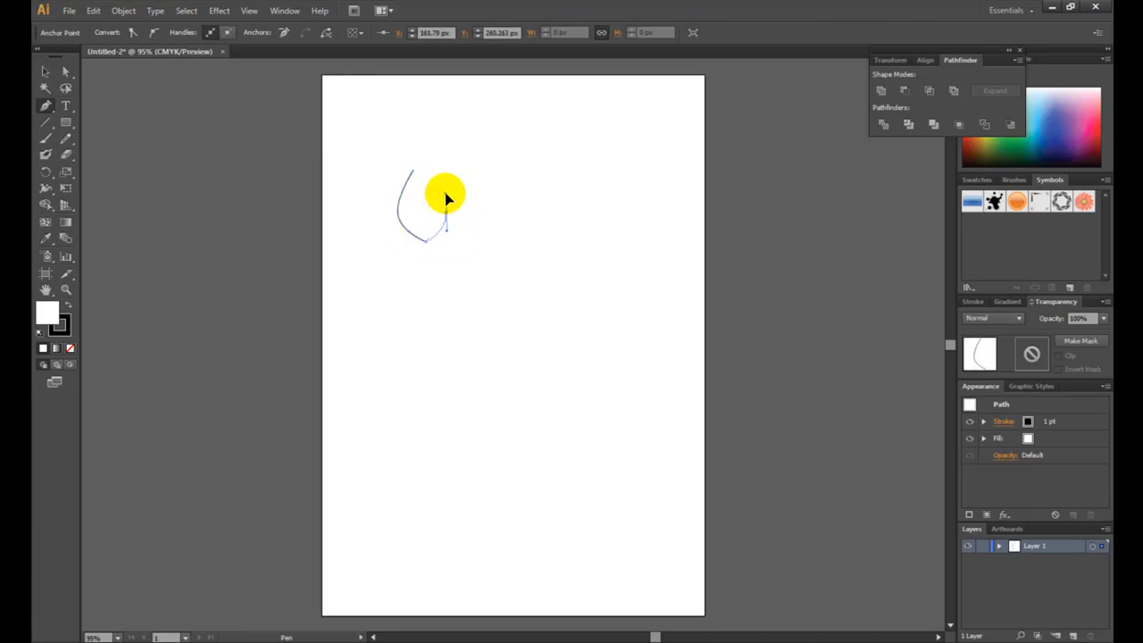
mouse_move(411, 169)
mouse_down()
mouse_move(427, 171)
mouse_move(416, 173)
mouse_up()
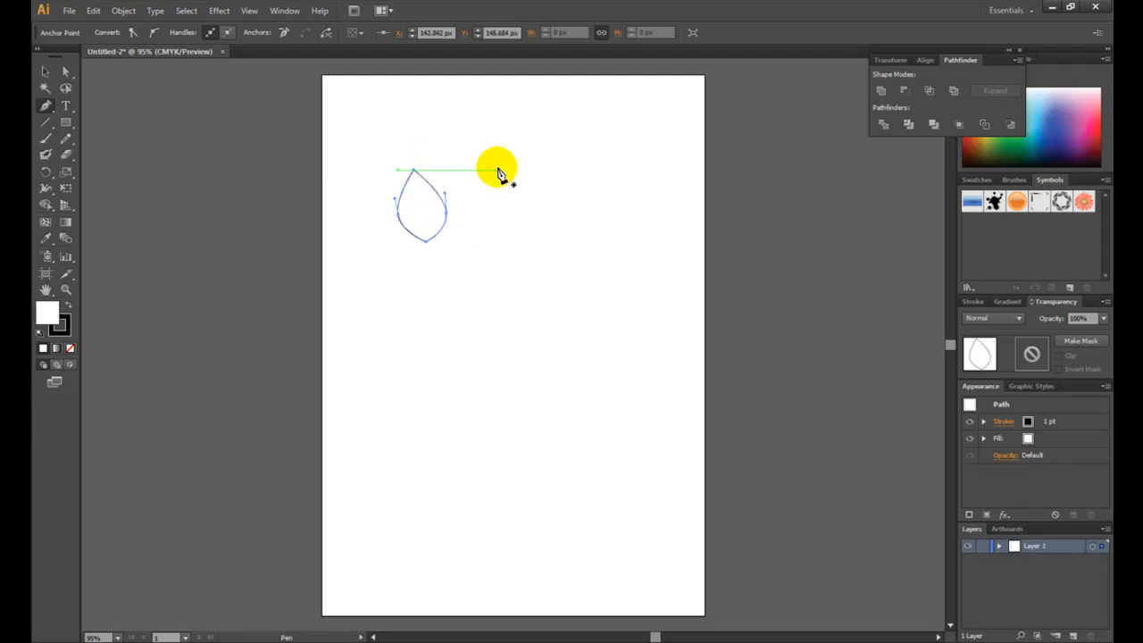
Step: Reposition the petal's upper and lower anchor points with Direct Selection, vertically aligning the tips and lengthening the lower end
click(65, 72)
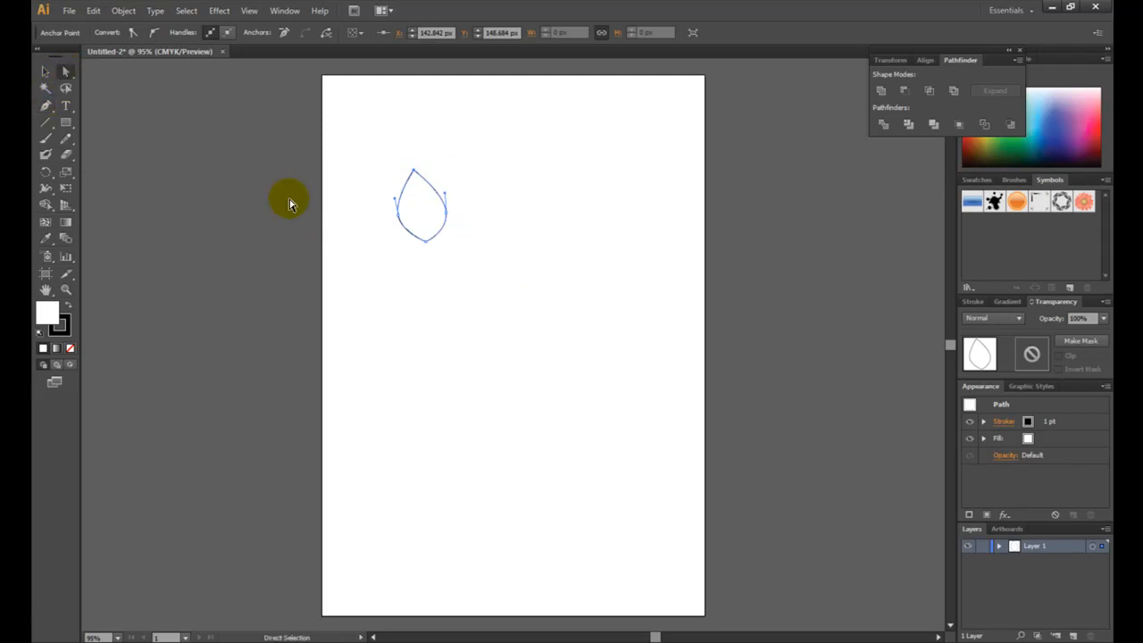
click(427, 242)
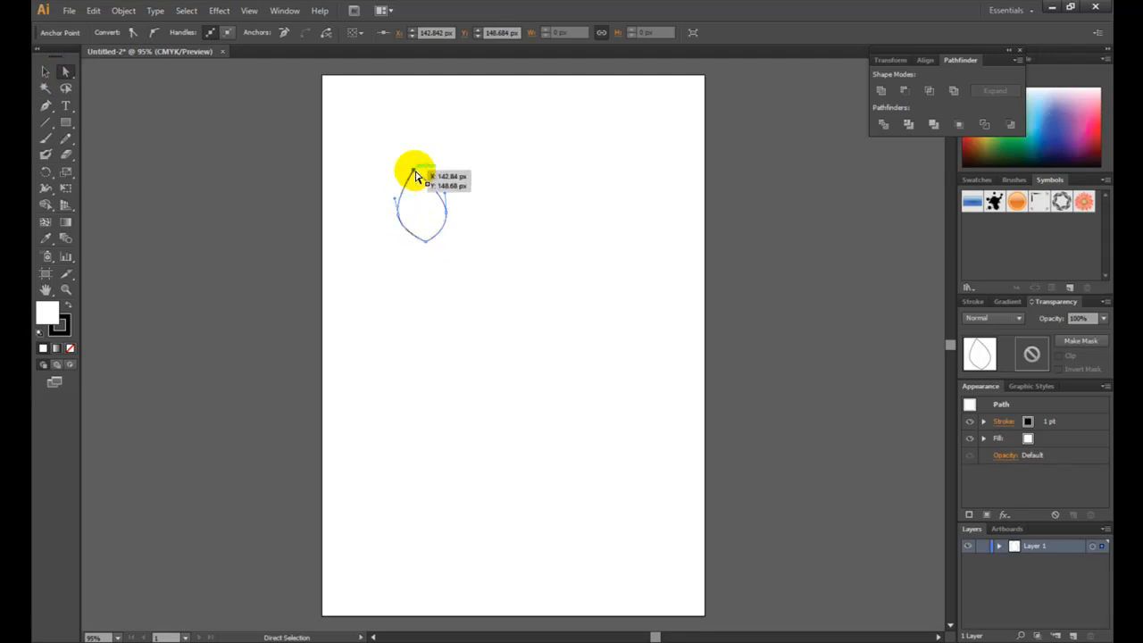
click(426, 245)
click(424, 243)
drag(429, 246, 424, 255)
drag(412, 175, 426, 171)
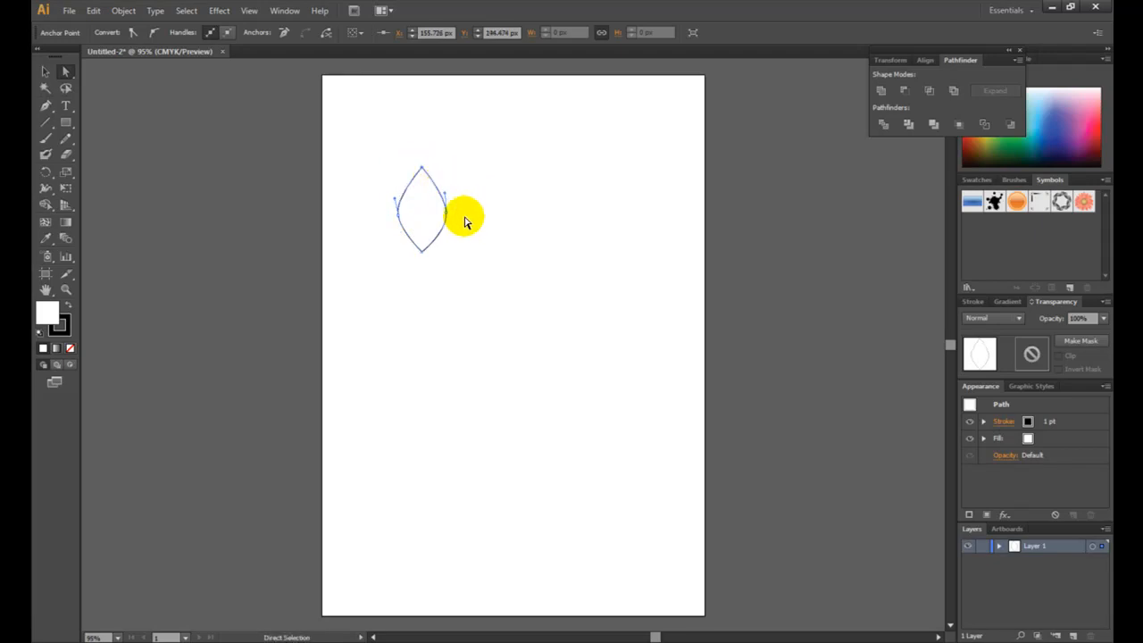
click(421, 258)
mouse_move(420, 259)
mouse_down()
mouse_move(416, 250)
mouse_move(422, 263)
mouse_up()
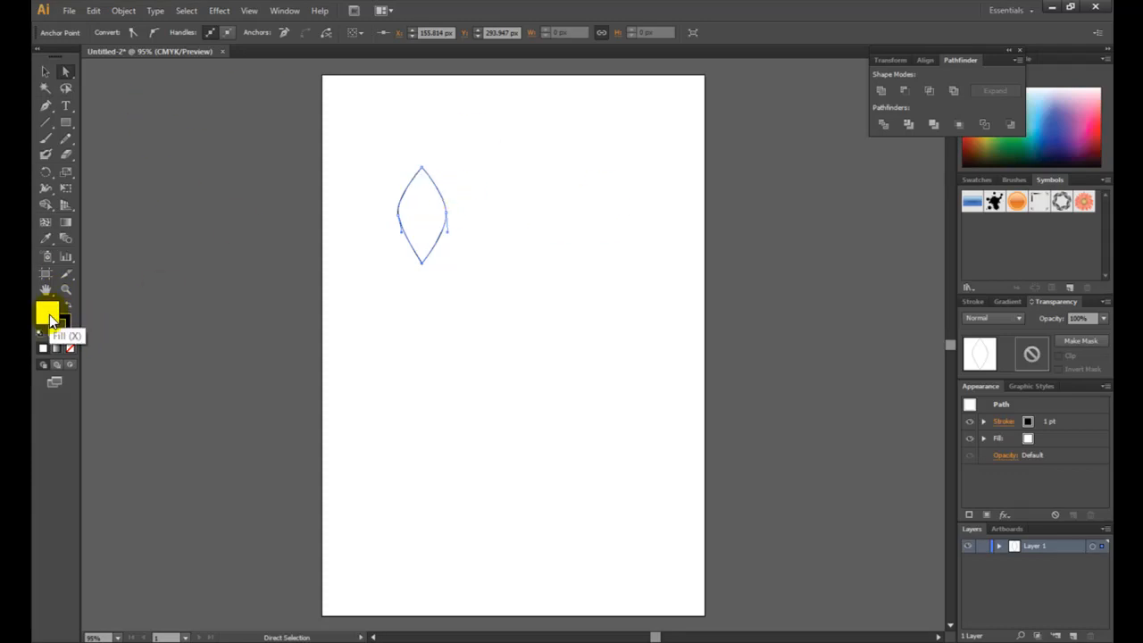
Step: Fill the petal with a light yellow colour
double_click(47, 320)
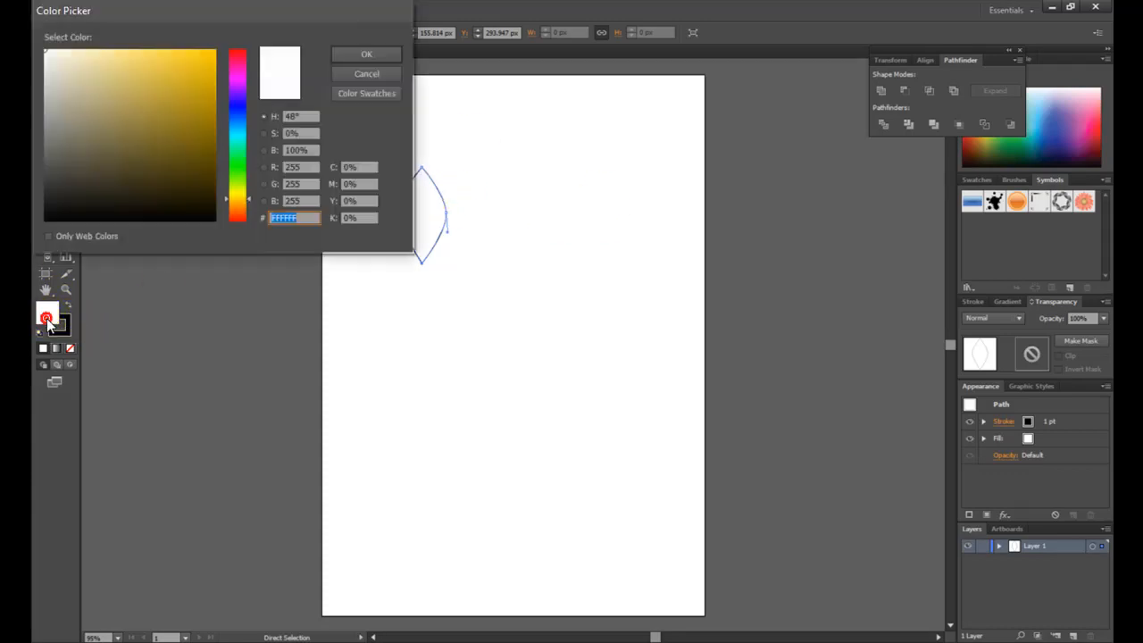
mouse_move(200, 78)
mouse_down()
mouse_move(181, 43)
mouse_move(184, 75)
mouse_move(170, 47)
mouse_up()
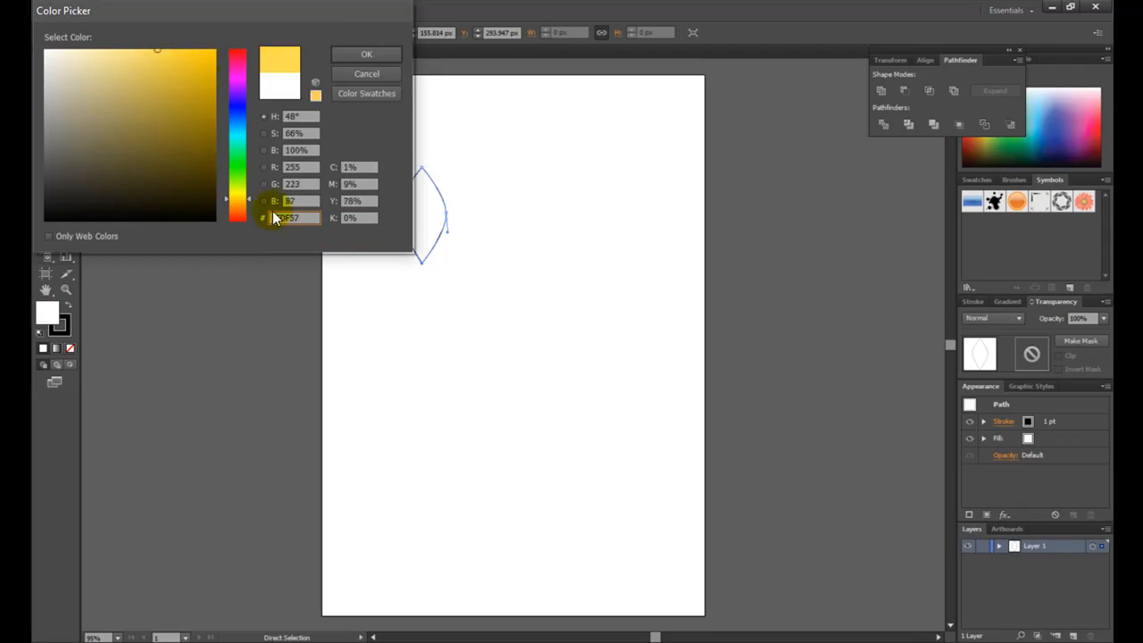
drag(238, 198, 239, 195)
mouse_move(168, 80)
mouse_down()
mouse_move(190, 47)
mouse_move(148, 50)
mouse_up()
click(364, 55)
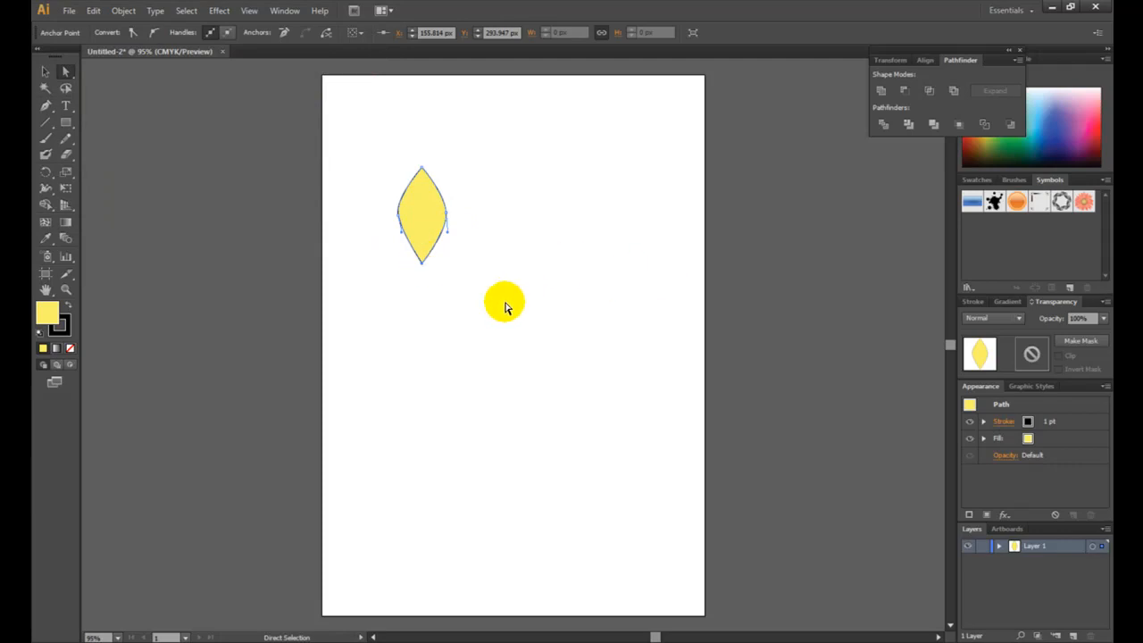
Step: Raise the petal's upper tip by about 19 px and set the petal's opacity to 50%
drag(423, 169, 424, 158)
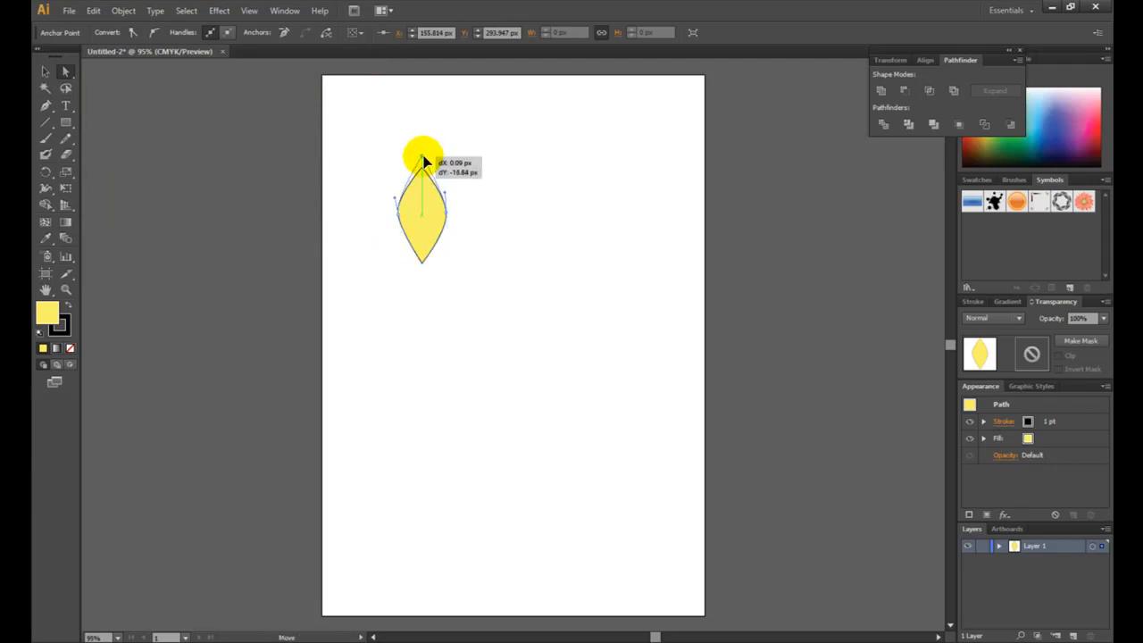
click(542, 249)
click(428, 234)
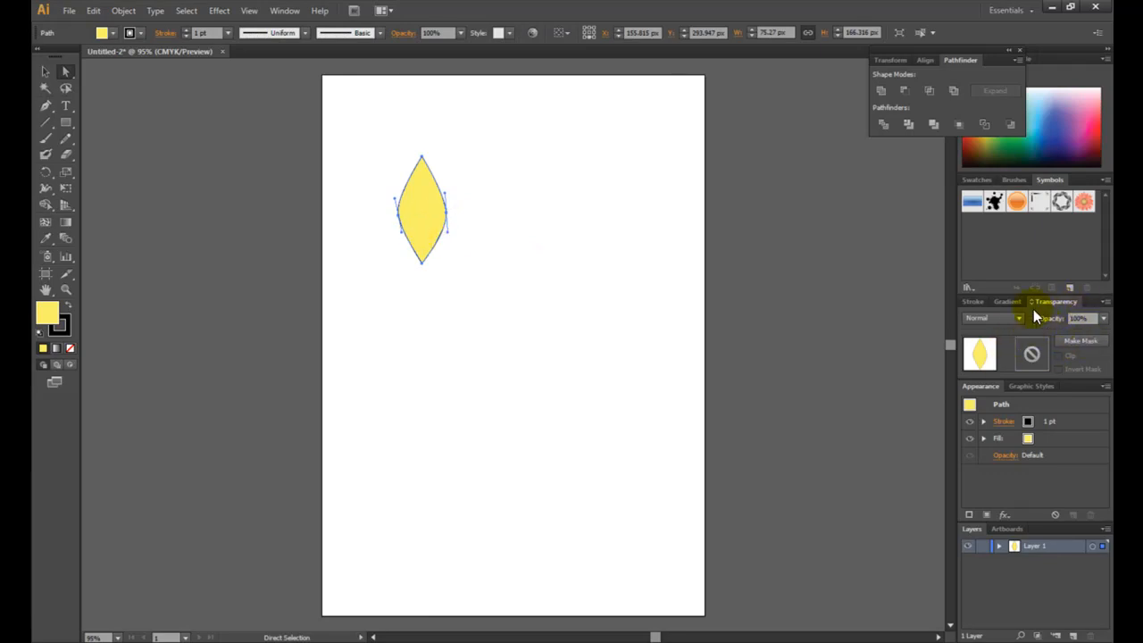
click(1102, 320)
click(1091, 409)
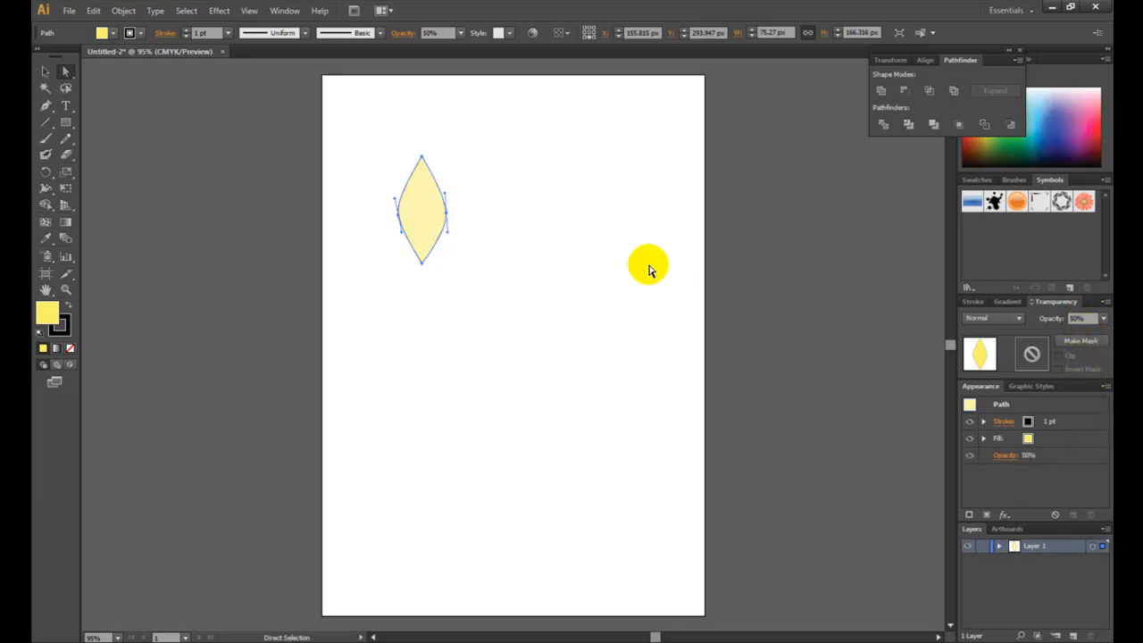
click(496, 230)
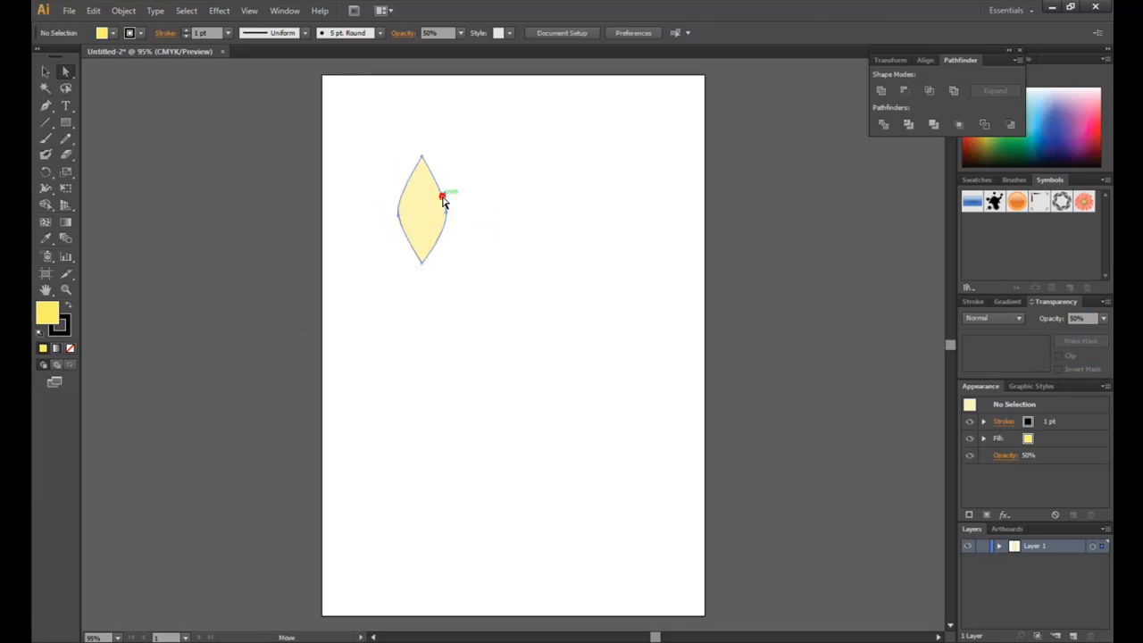
Step: Duplicate the petal, scale the copy to about 46 by 103 px, and place it inside the original with their lower tips together
click(441, 195)
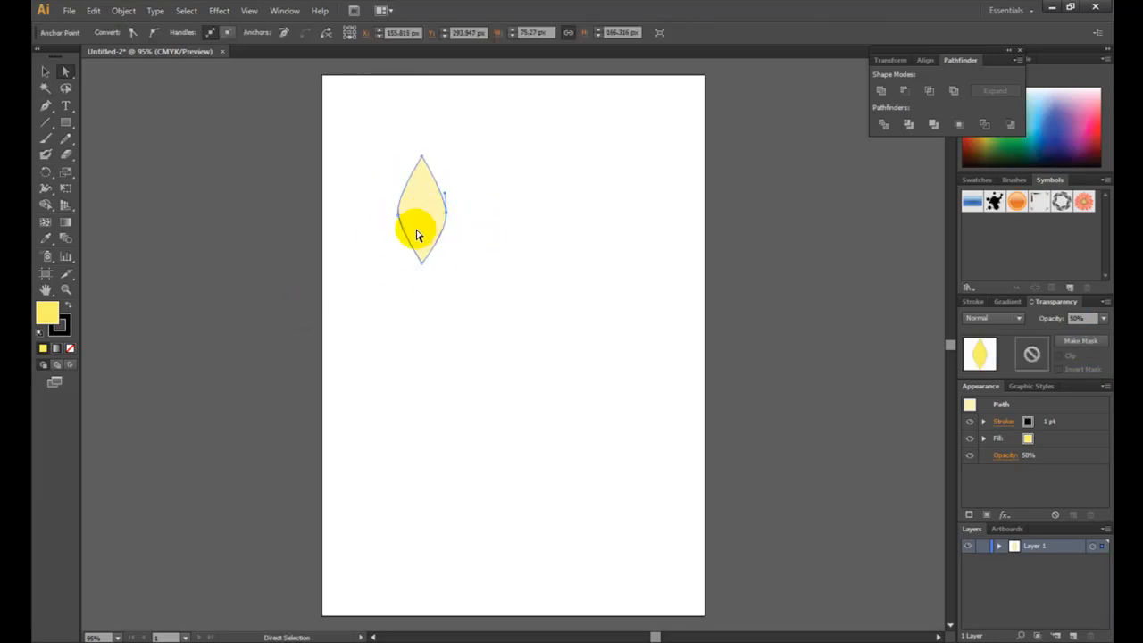
drag(413, 217, 470, 232)
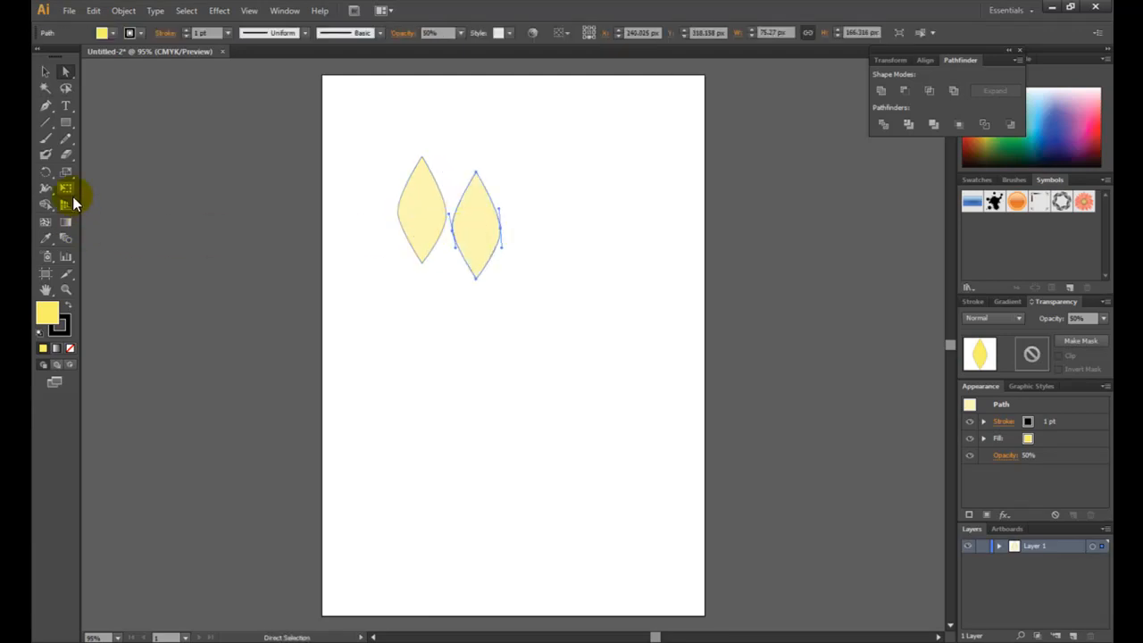
click(70, 189)
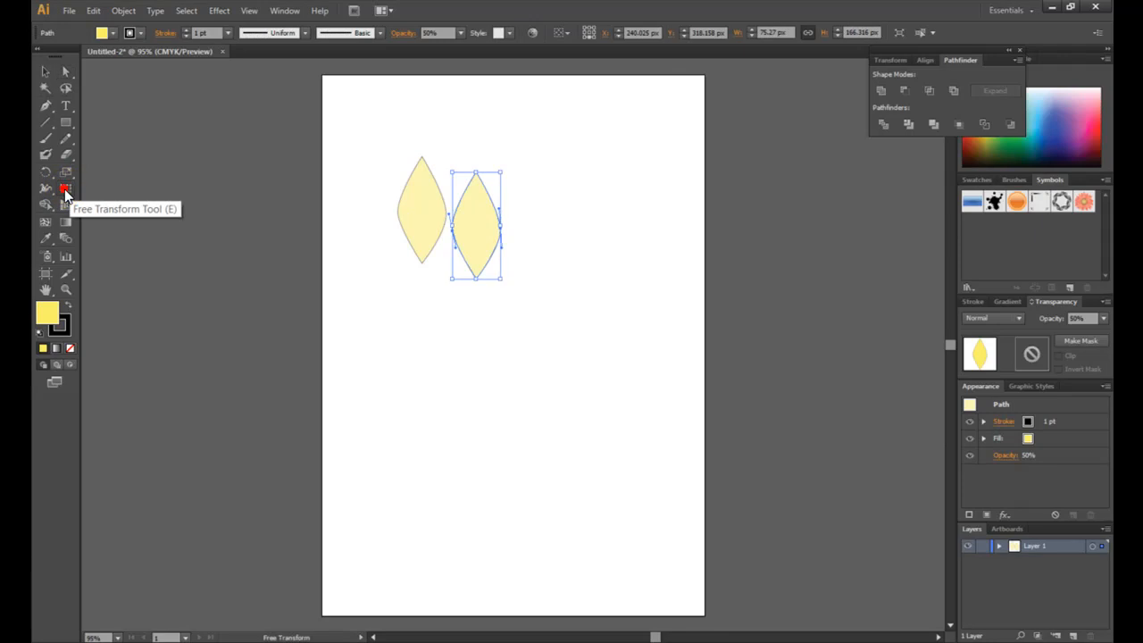
drag(500, 173, 491, 191)
click(479, 230)
drag(479, 230, 426, 235)
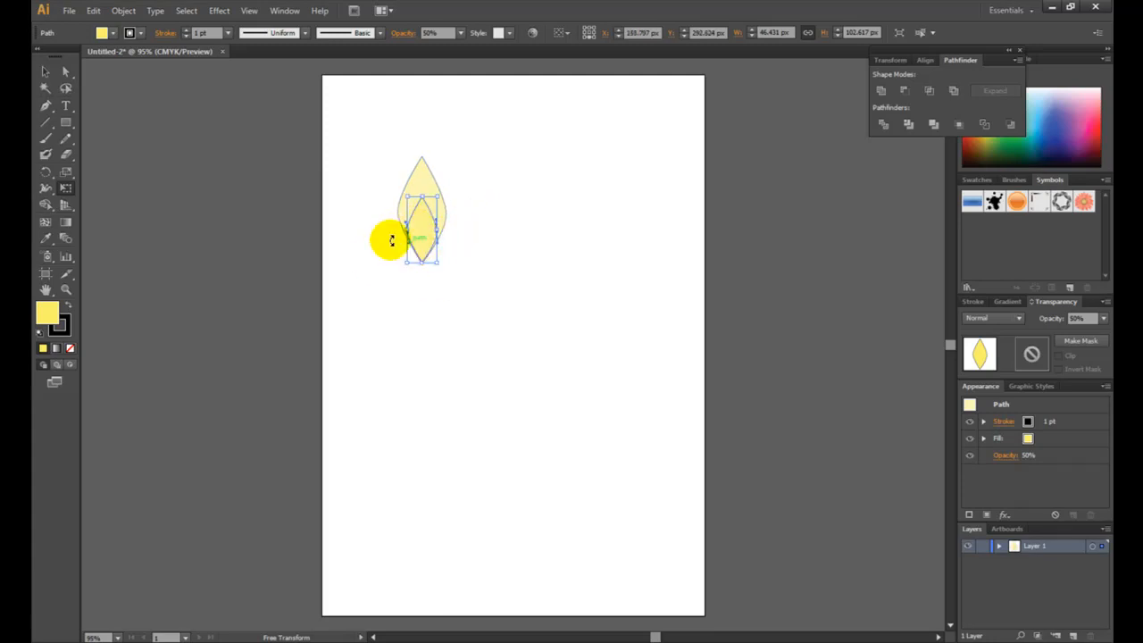
Step: Fill the small inner petal with a darker olive yellow
double_click(47, 314)
mouse_move(193, 101)
mouse_down()
mouse_move(225, 86)
mouse_move(199, 117)
mouse_move(193, 110)
mouse_up()
click(388, 54)
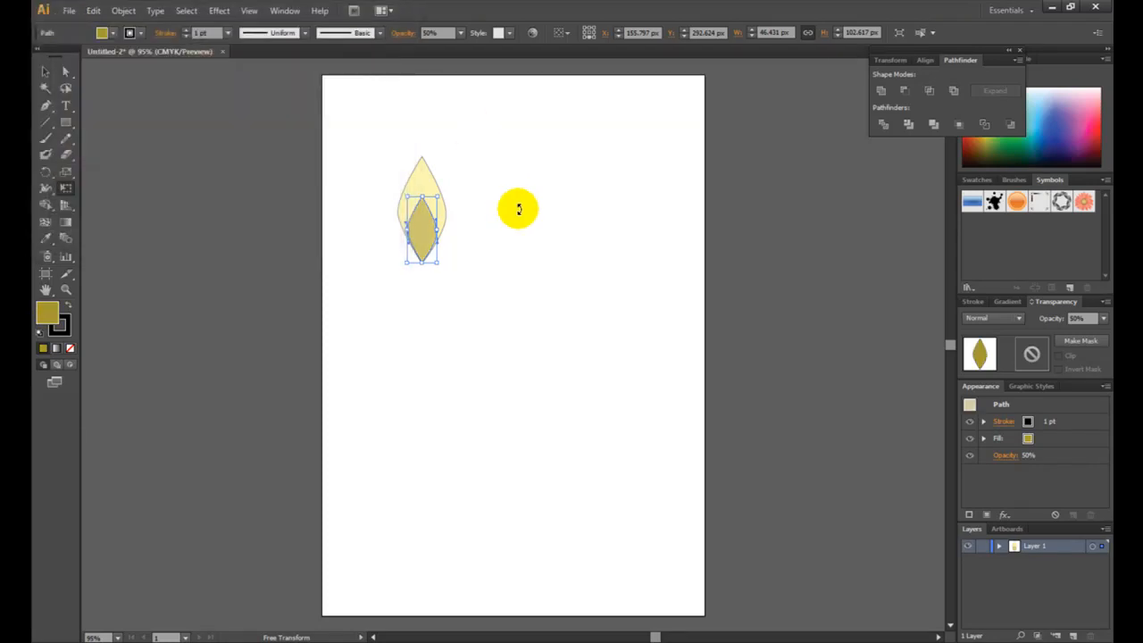
Step: Select both petals together and move them slightly down and toward the middle of the artboard
click(46, 71)
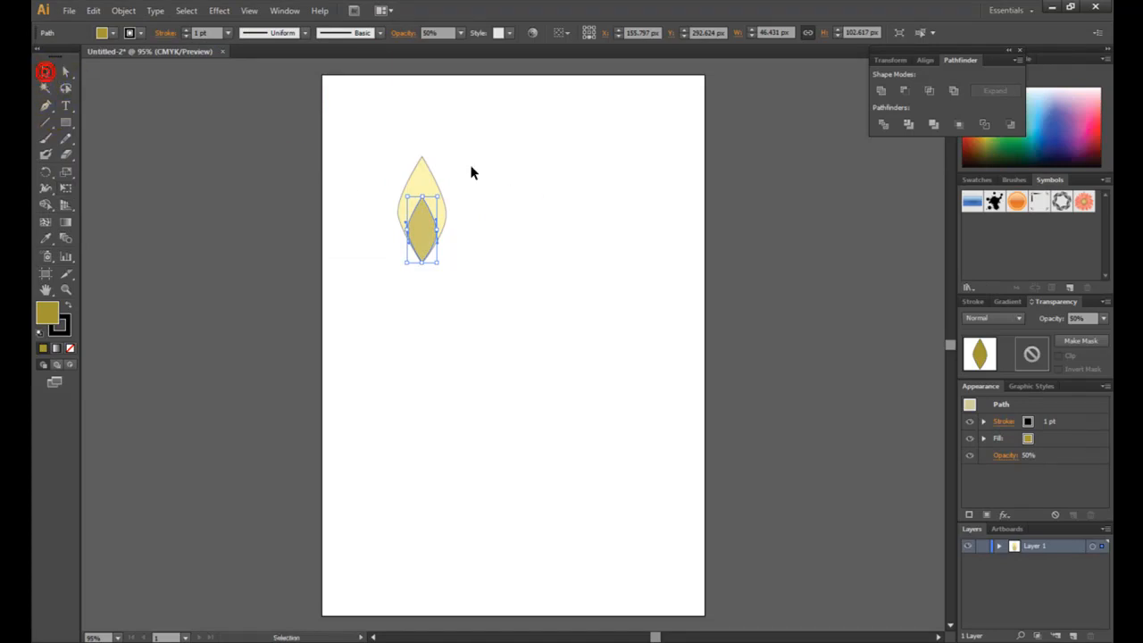
click(542, 154)
click(430, 224)
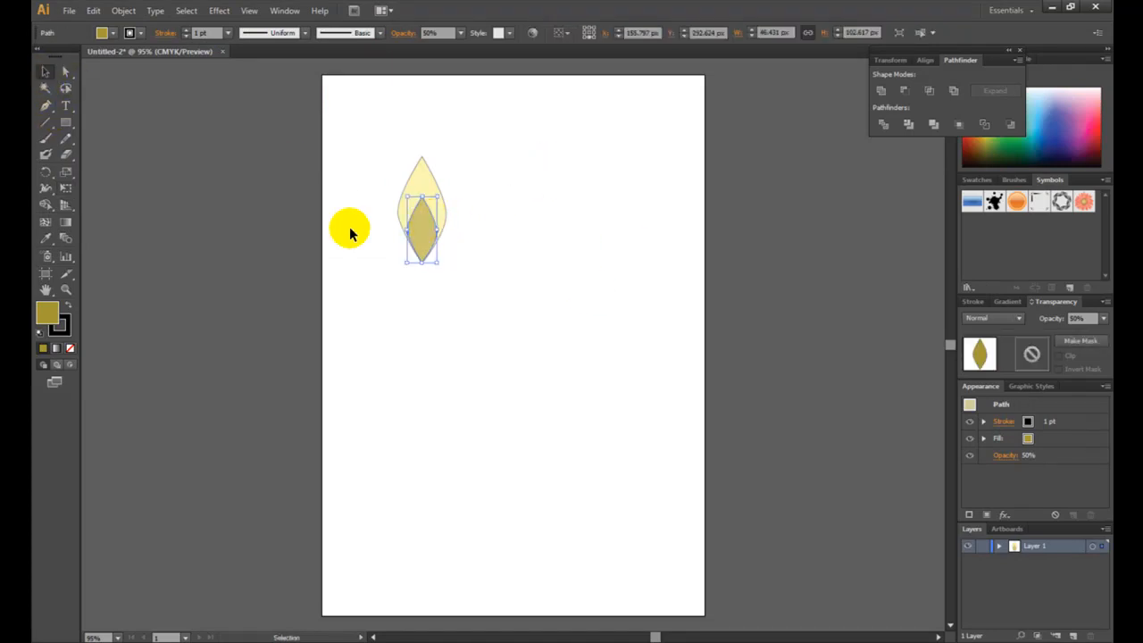
click(503, 201)
drag(516, 135, 329, 317)
drag(421, 230, 453, 249)
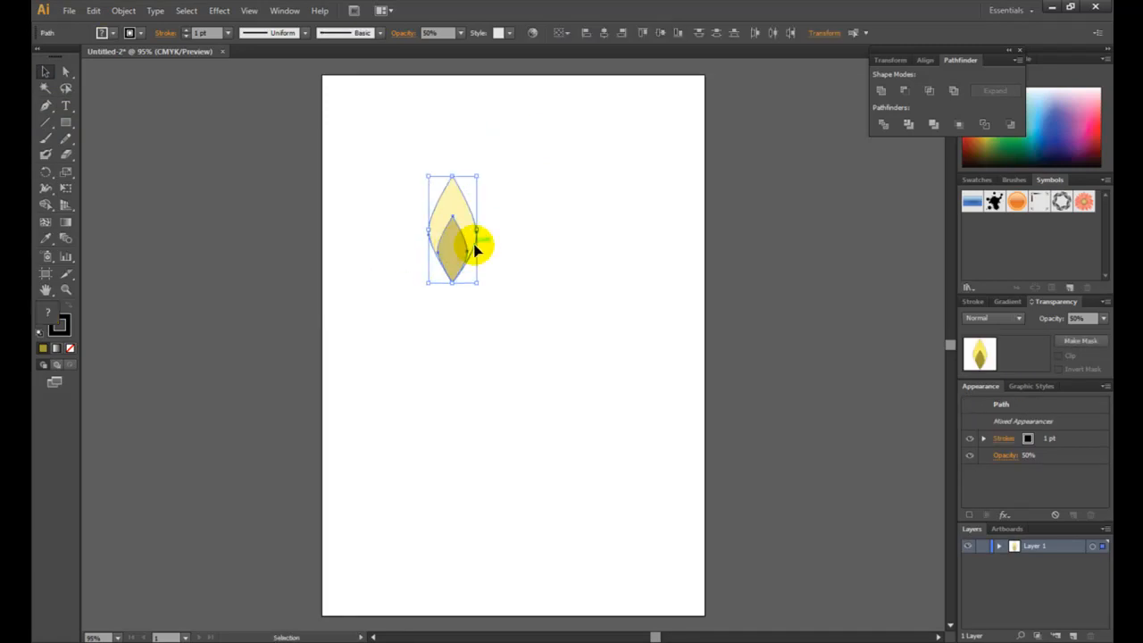
Step: Scale the pair of petals proportionally to slightly smaller with Free Transform, then deselect them
click(68, 190)
drag(478, 177, 472, 189)
click(509, 166)
click(538, 153)
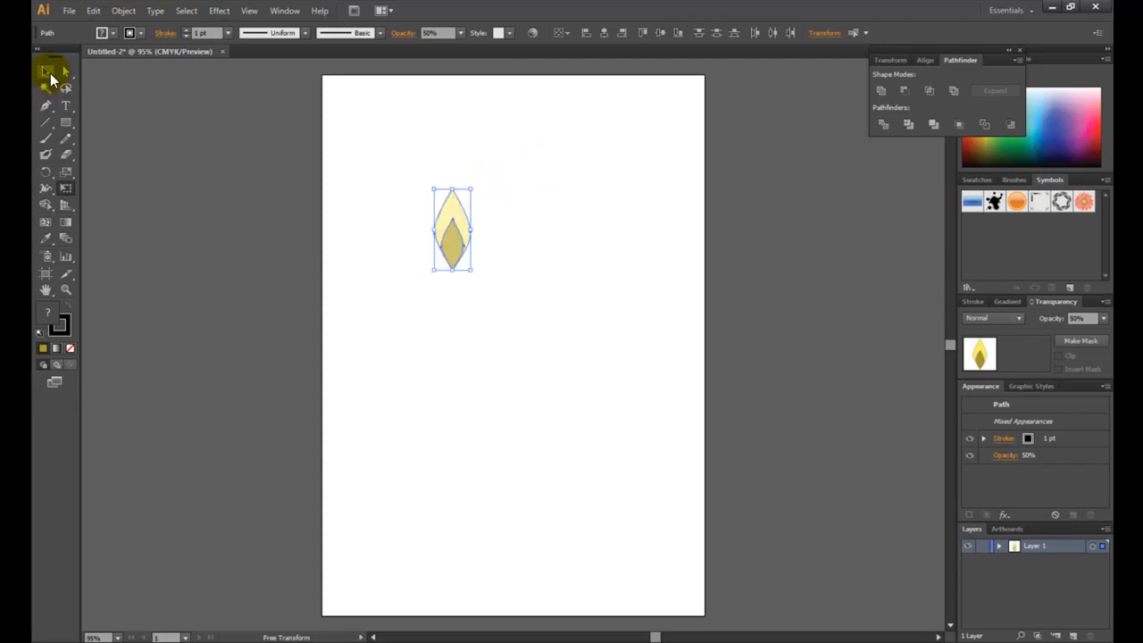
drag(470, 188, 478, 179)
click(368, 143)
click(46, 75)
click(518, 154)
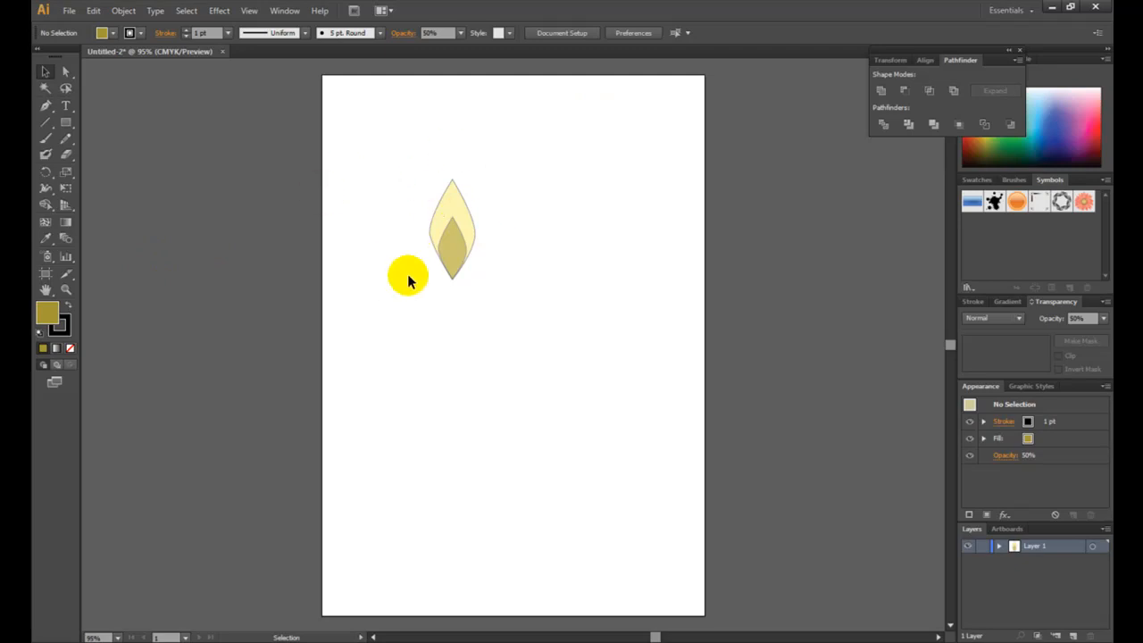
Step: Make a copy of both petals rotated 30° around their shared lower tip
drag(524, 162, 393, 334)
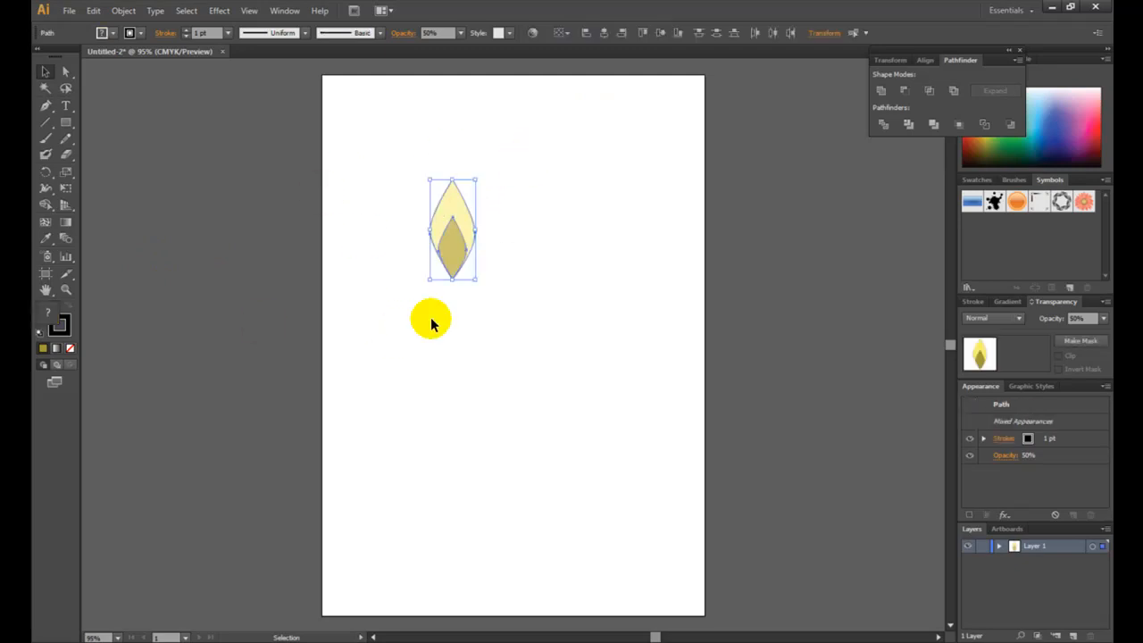
click(47, 173)
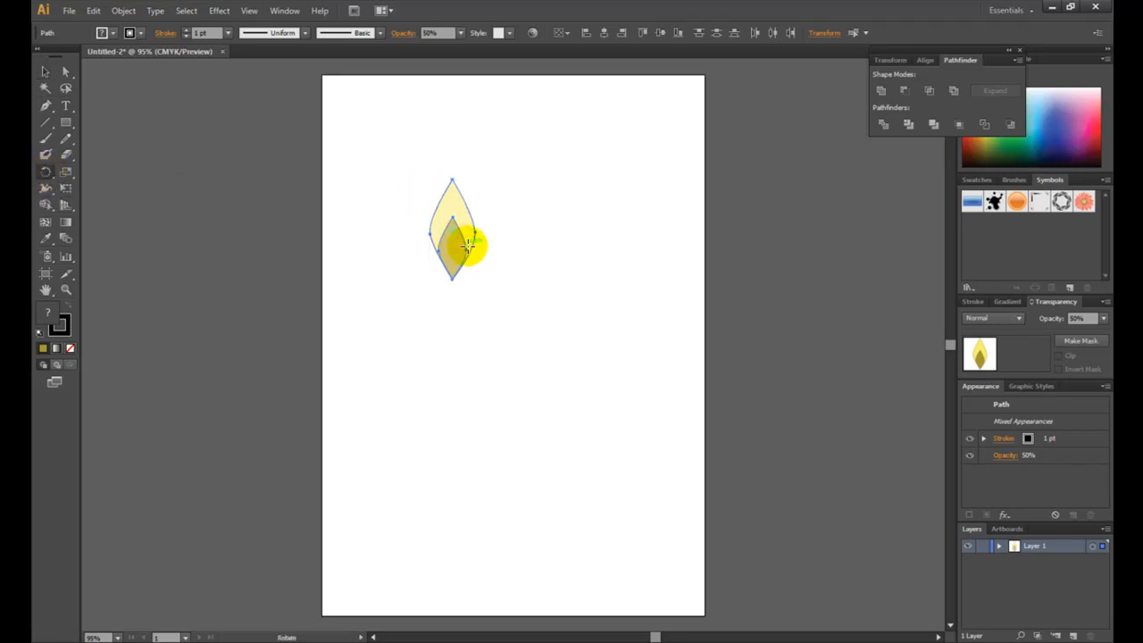
drag(472, 253, 452, 272)
alt+click(452, 279)
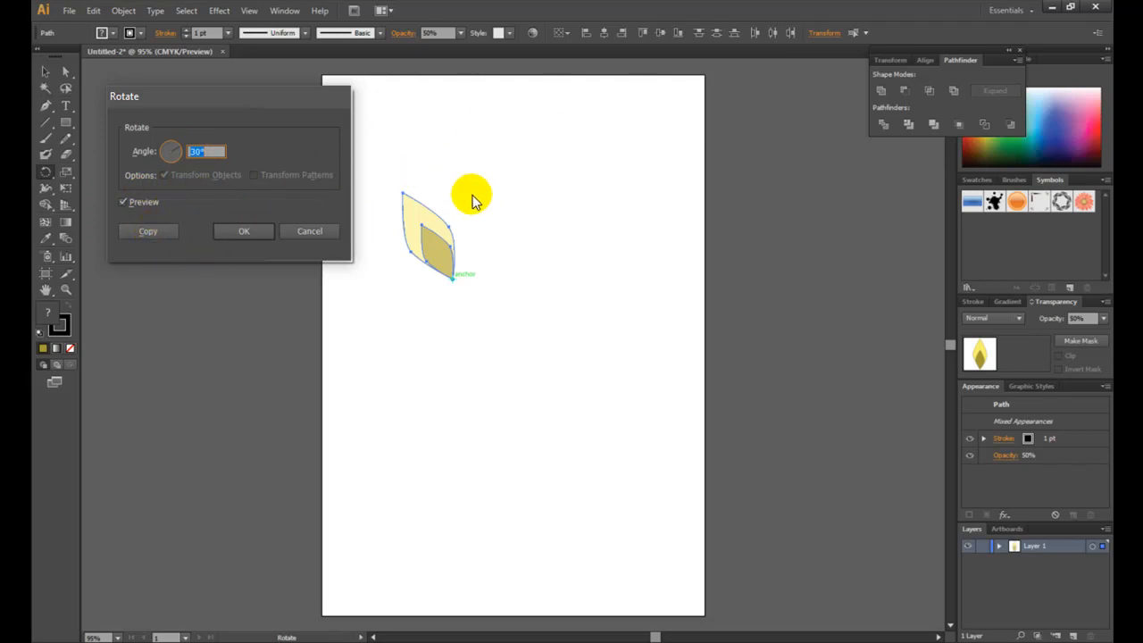
click(152, 236)
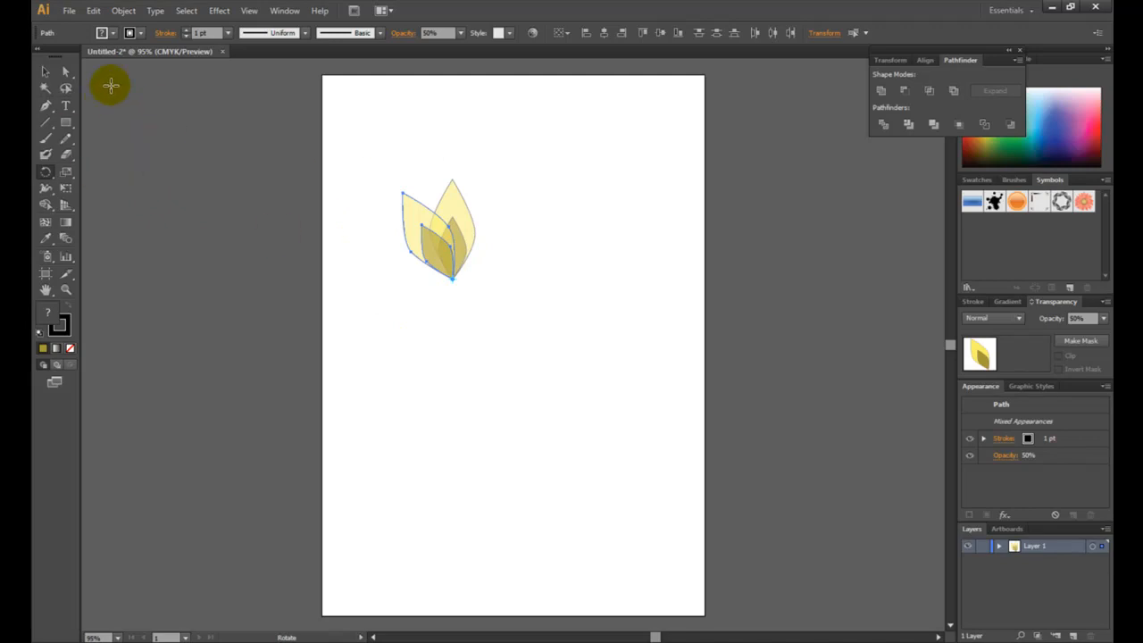
Step: Repeat the rotated petal copy ten more times around the shared tip to complete the full twelve-petal flower, and deselect it
click(124, 12)
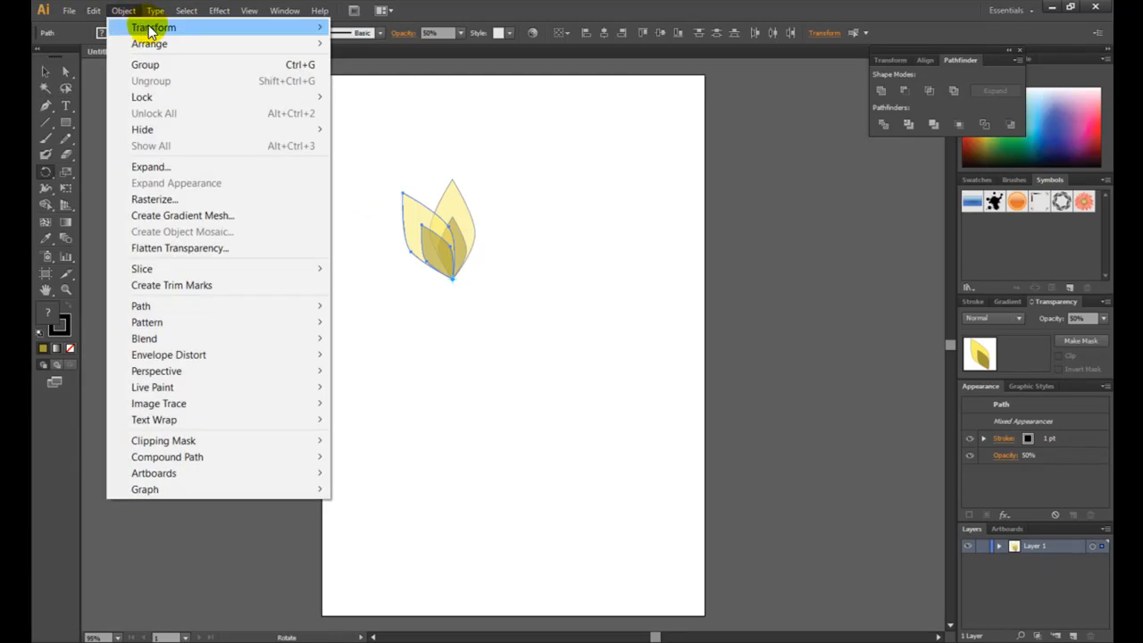
mouse_move(143, 27)
click(370, 28)
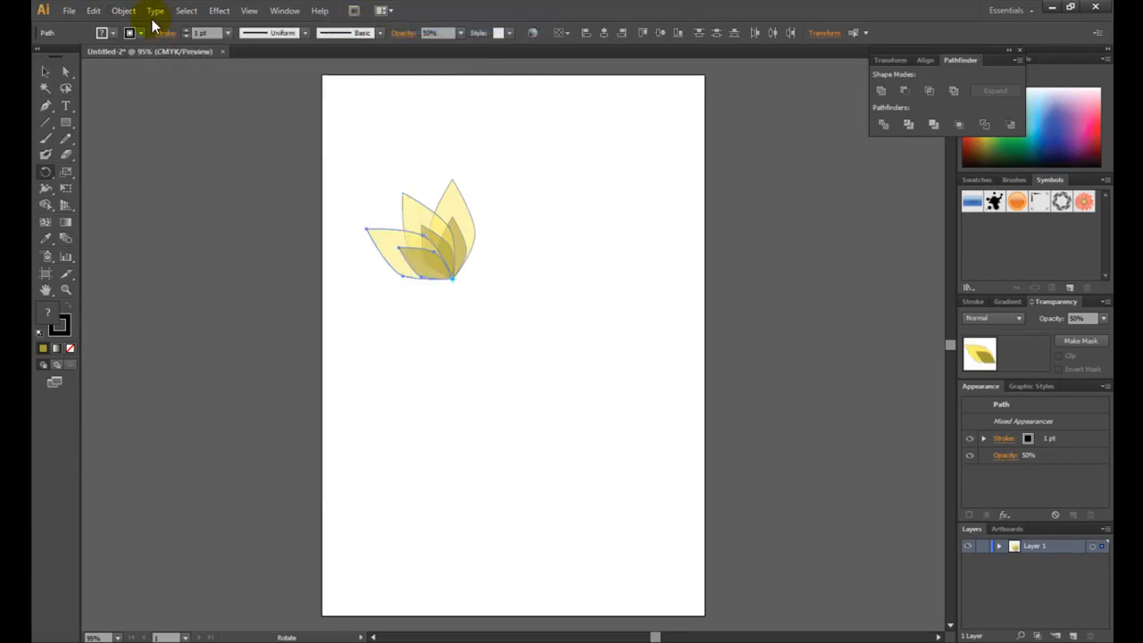
click(123, 11)
mouse_move(217, 28)
click(362, 31)
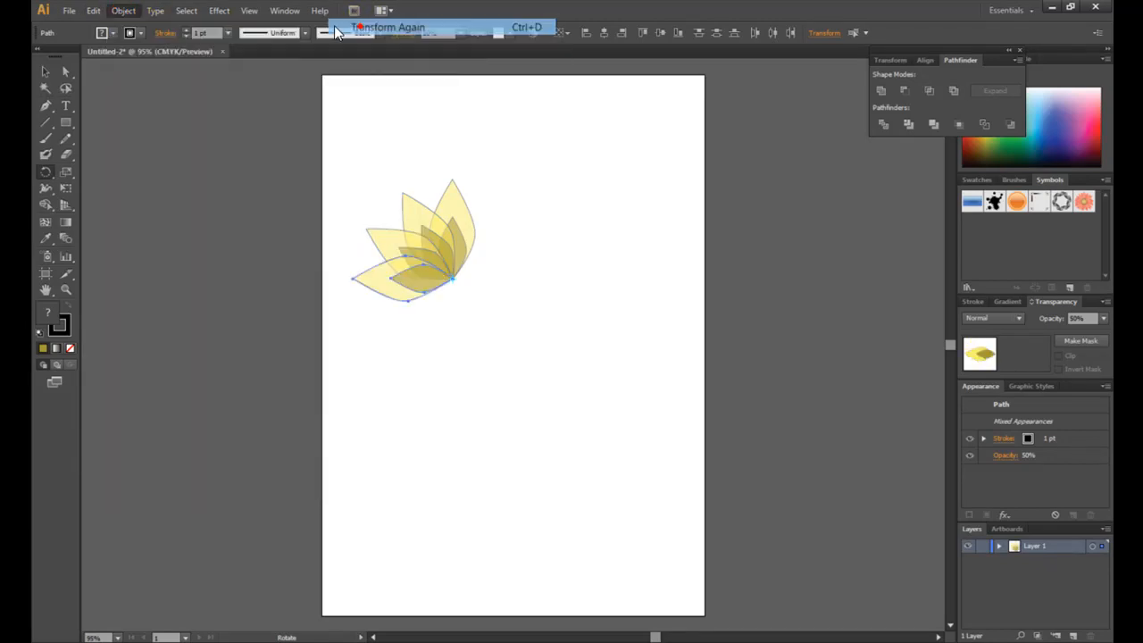
click(130, 11)
mouse_move(148, 27)
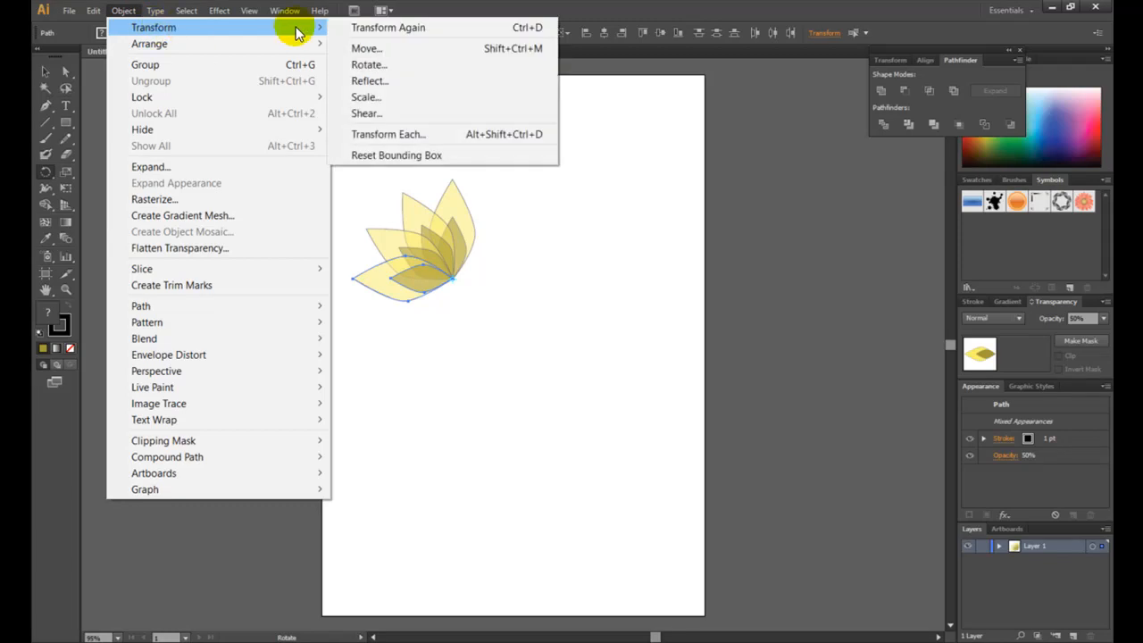
click(357, 26)
click(123, 11)
click(358, 29)
click(123, 11)
click(344, 27)
click(125, 11)
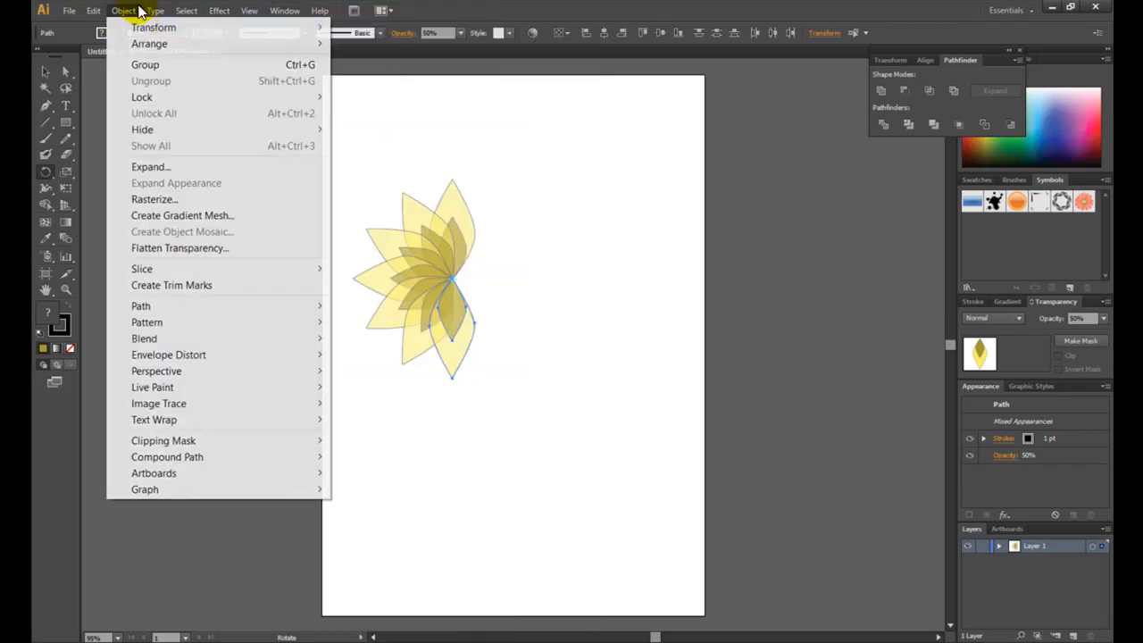
mouse_move(313, 28)
click(353, 27)
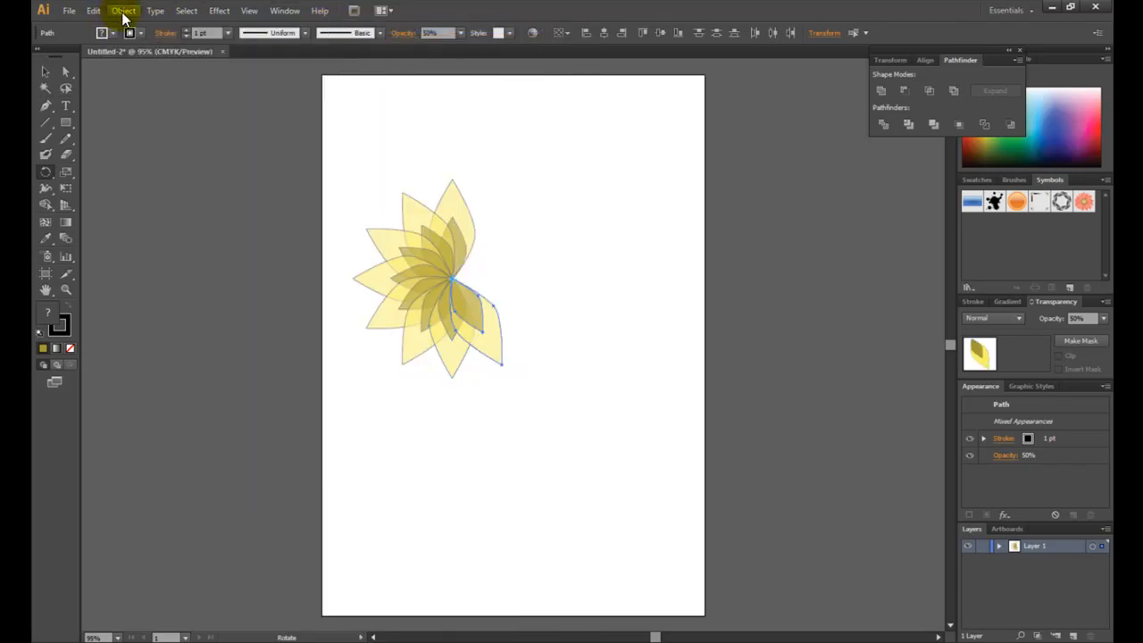
click(123, 10)
mouse_move(318, 26)
click(353, 27)
click(124, 11)
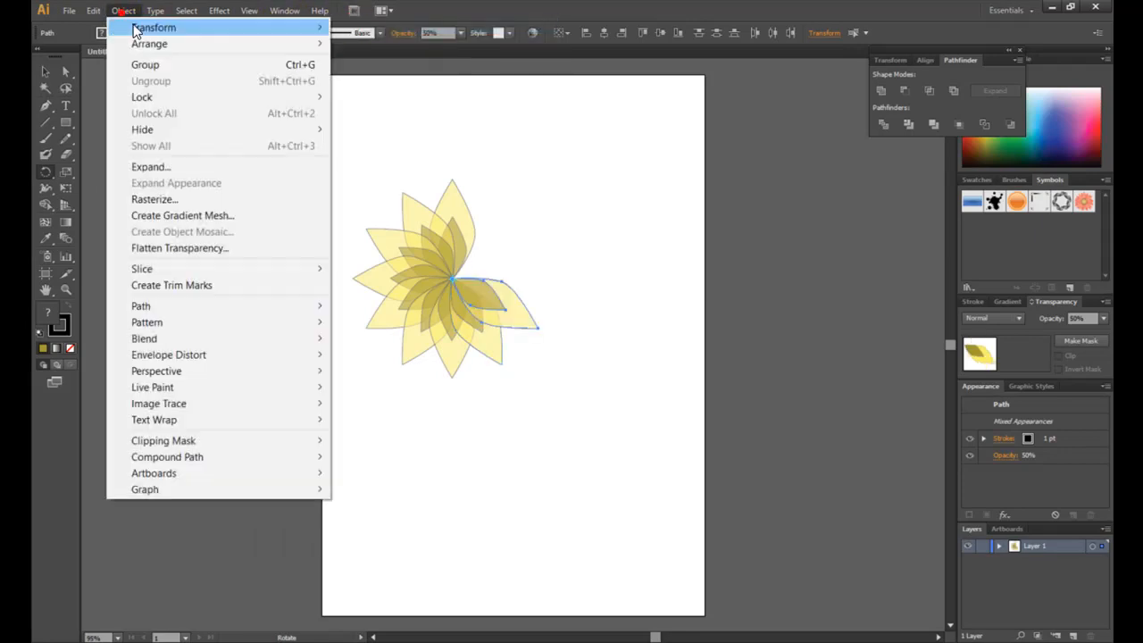
click(350, 26)
click(123, 11)
mouse_move(138, 28)
click(353, 27)
click(123, 10)
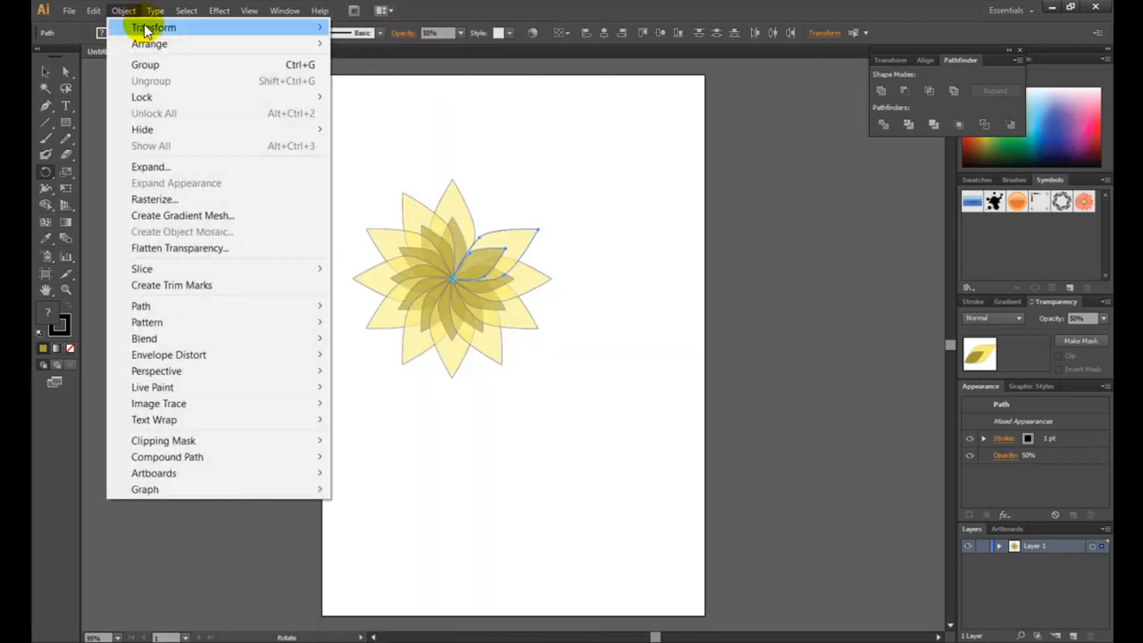
mouse_move(304, 34)
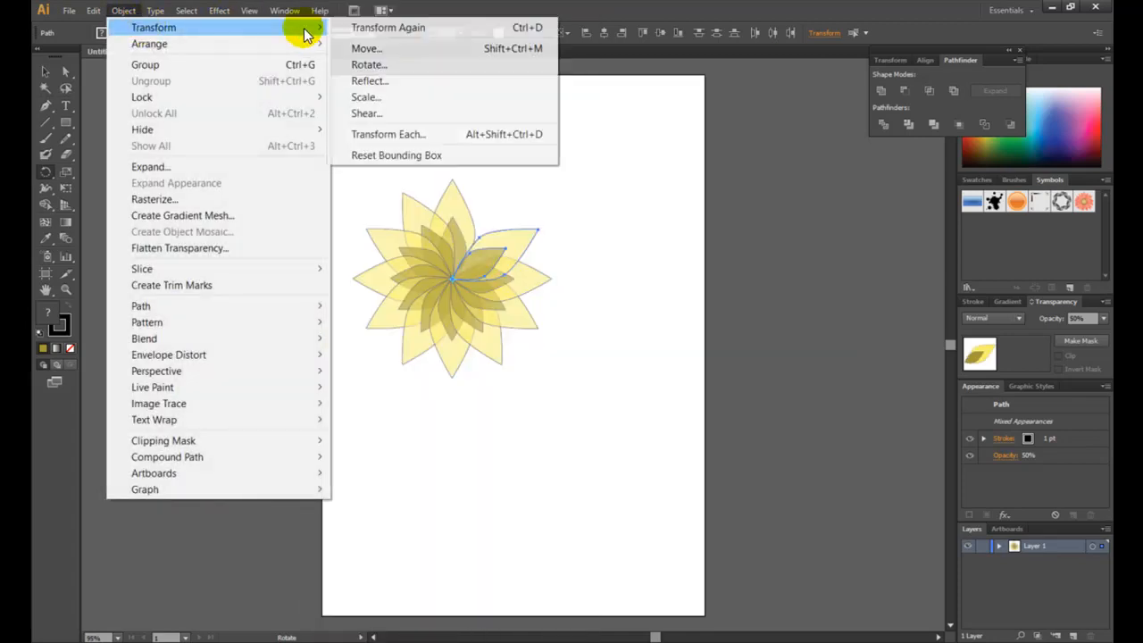
click(350, 27)
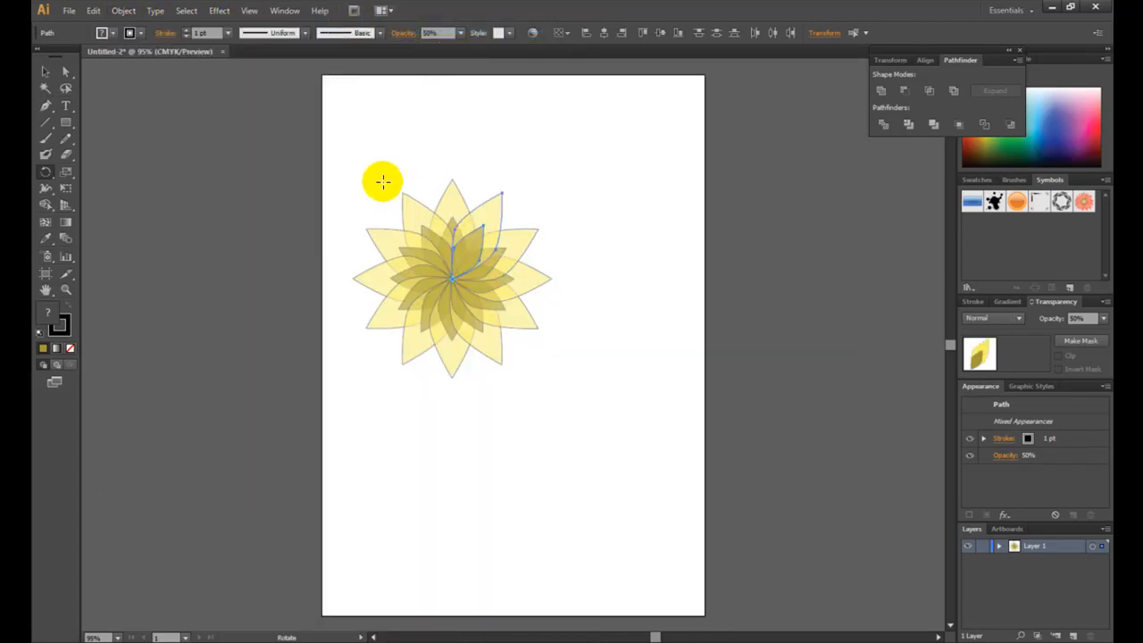
click(45, 72)
click(594, 230)
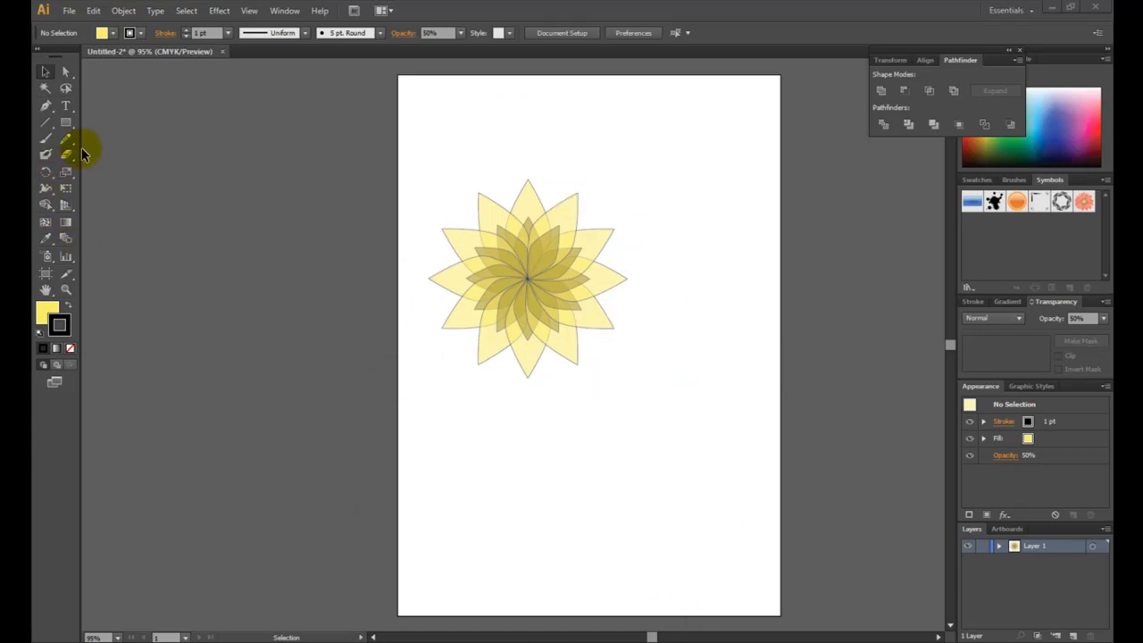
Step: Select the whole flower and remove the stroke from all its petals
click(720, 181)
drag(686, 159, 360, 460)
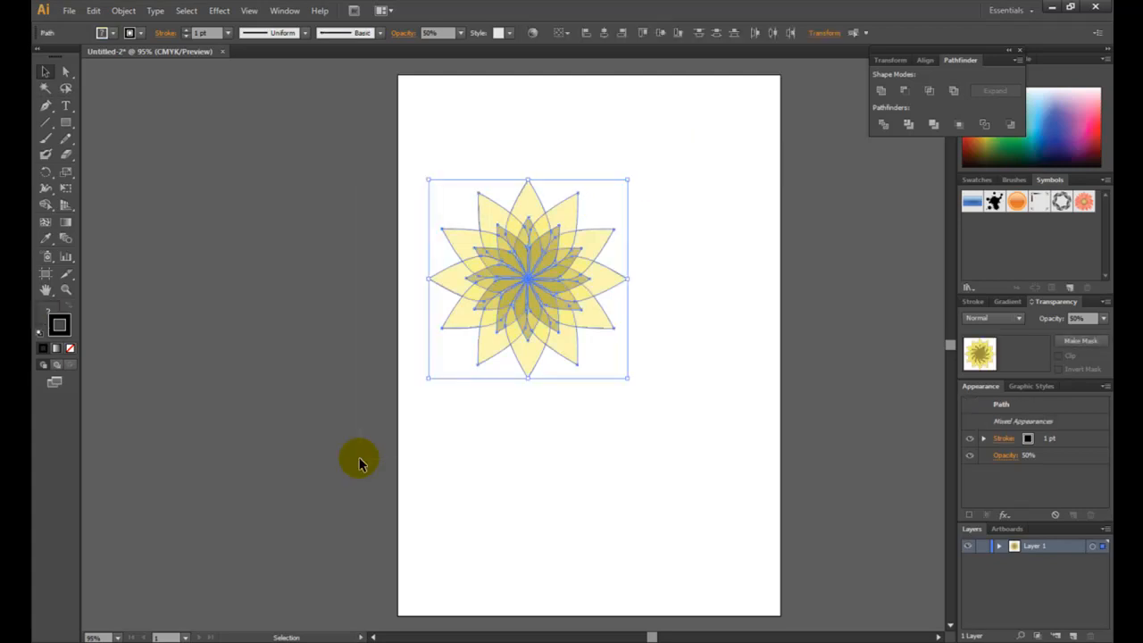
click(71, 349)
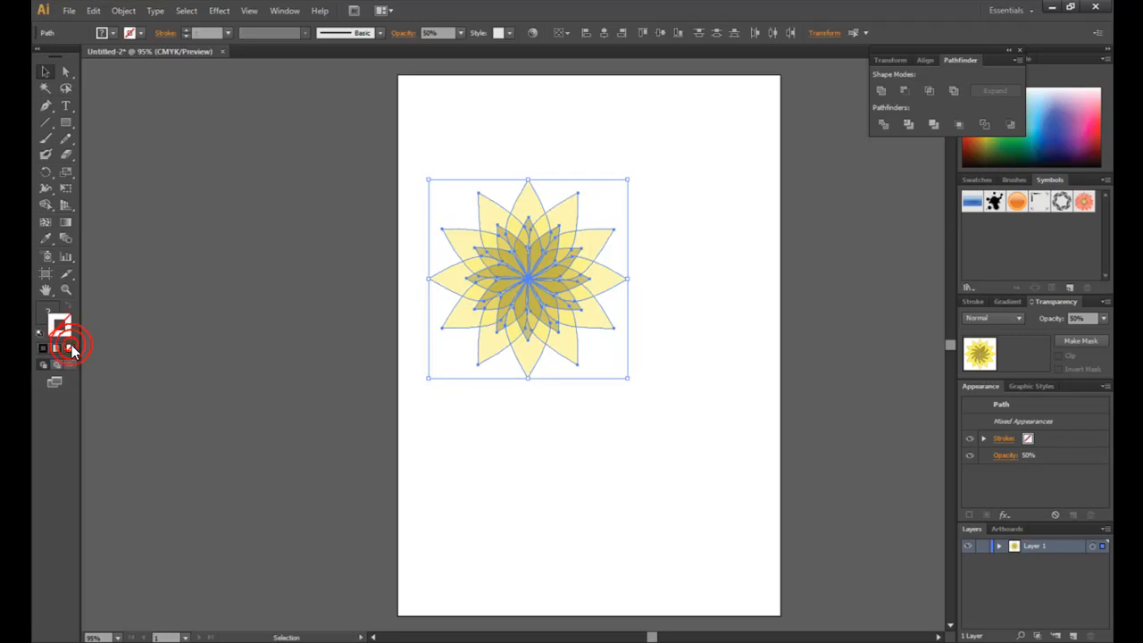
click(346, 370)
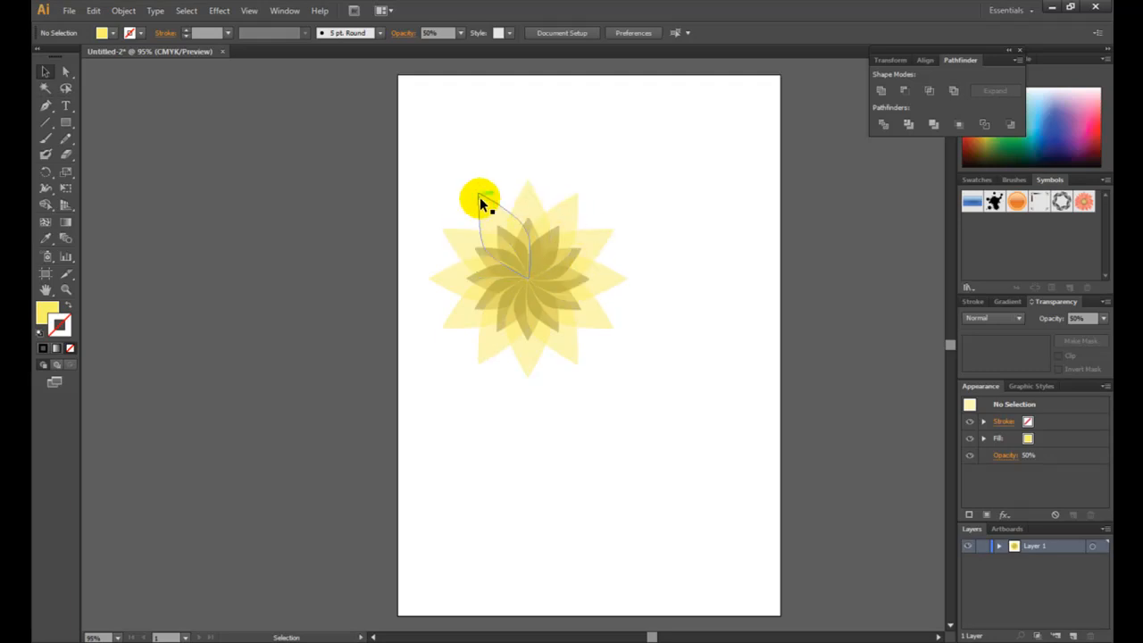
Step: Move the whole flower about 21 px left and 71 px up on the artboard, and deselect it
drag(678, 149, 372, 382)
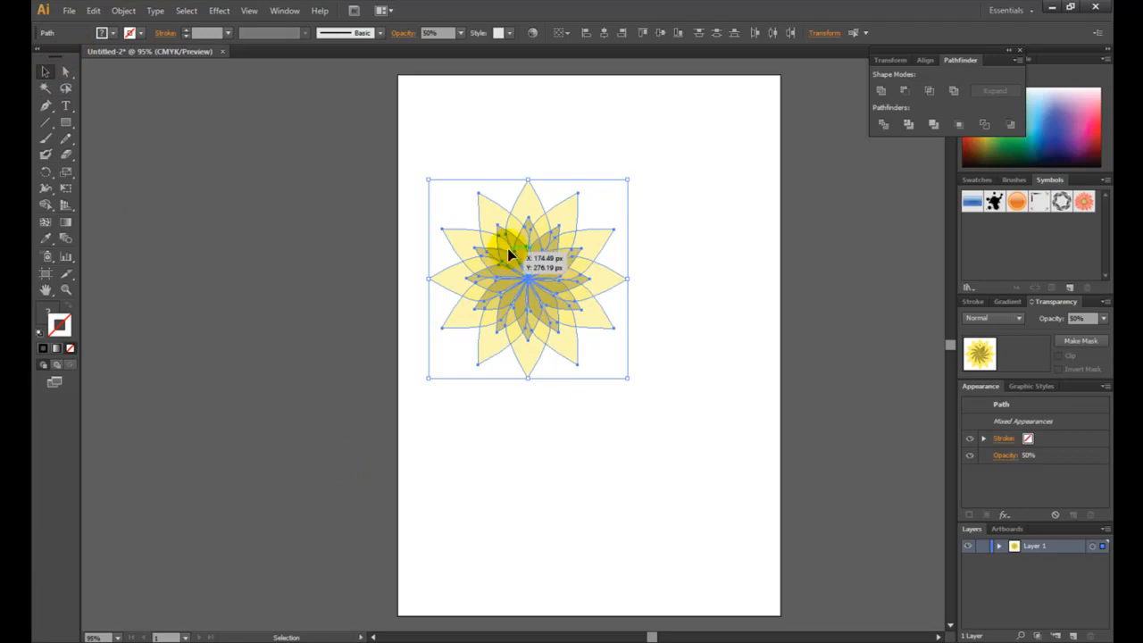
drag(544, 284, 523, 237)
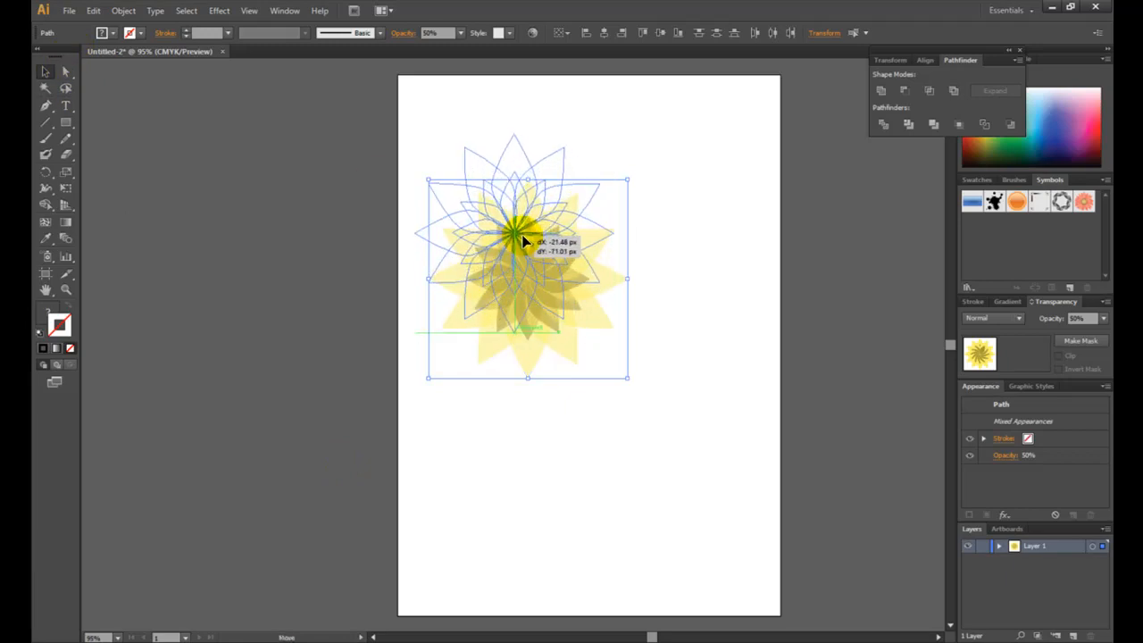
click(773, 259)
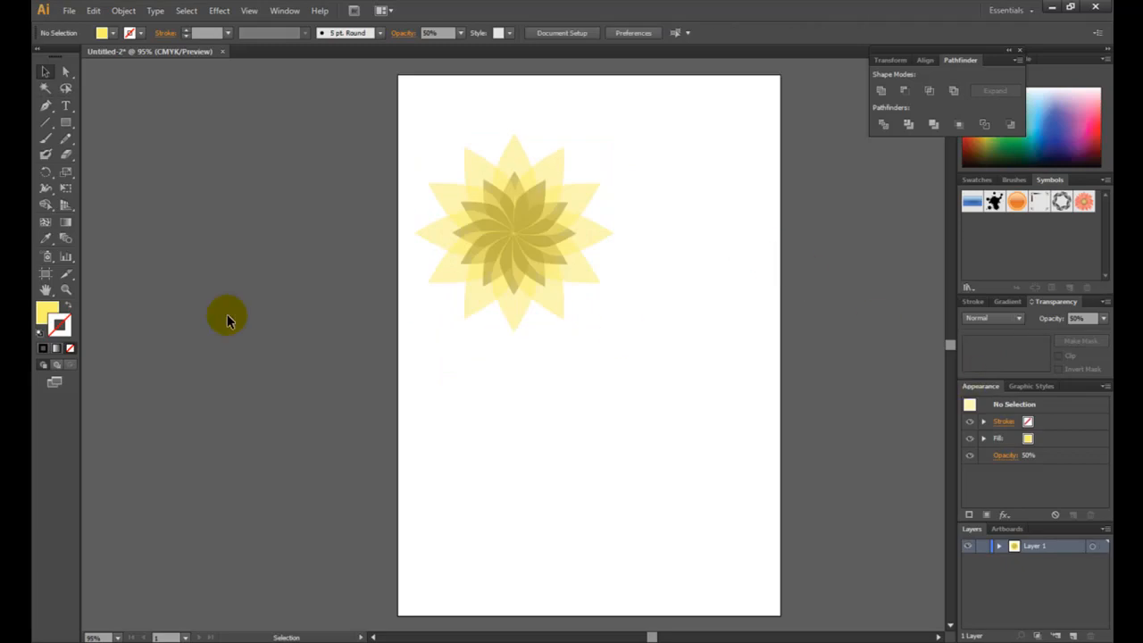
Step: Draw a yellow rectangle about 500 by 571 px over the lower part of the flower and most of the artboard below
click(67, 131)
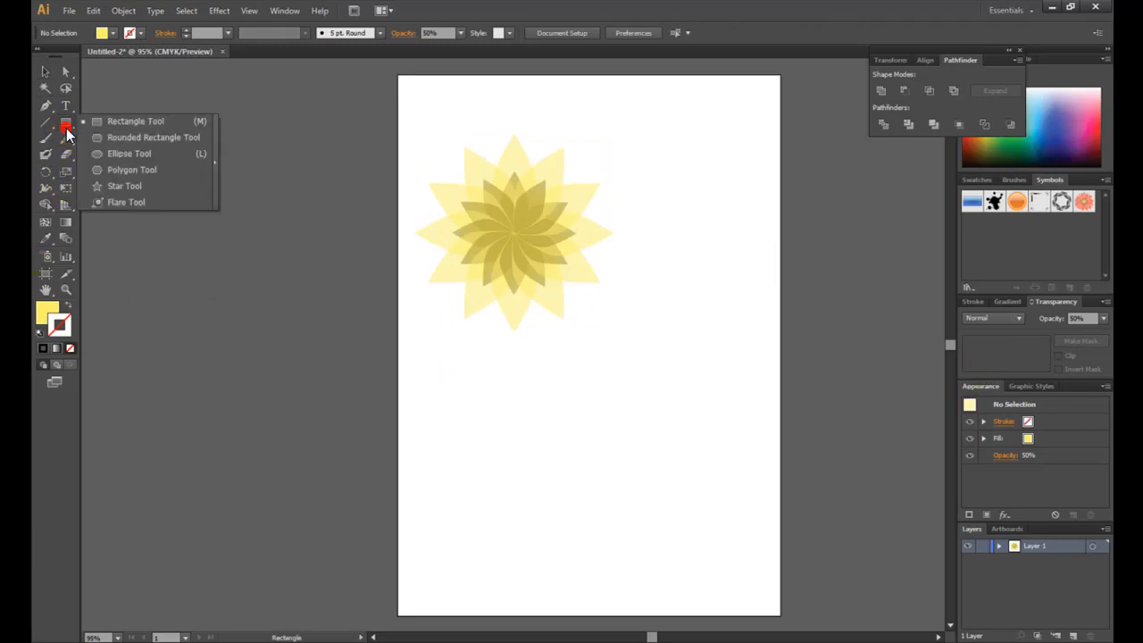
click(112, 122)
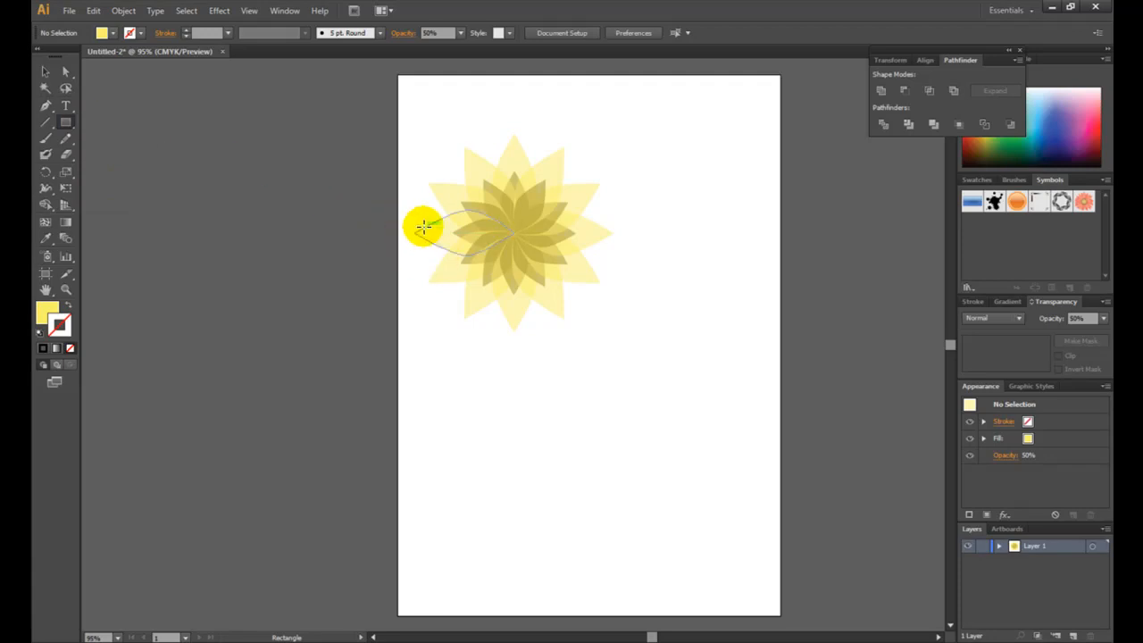
mouse_move(432, 217)
mouse_down()
mouse_move(513, 314)
mouse_move(631, 403)
mouse_move(724, 506)
mouse_move(742, 587)
mouse_move(754, 587)
mouse_up()
click(46, 73)
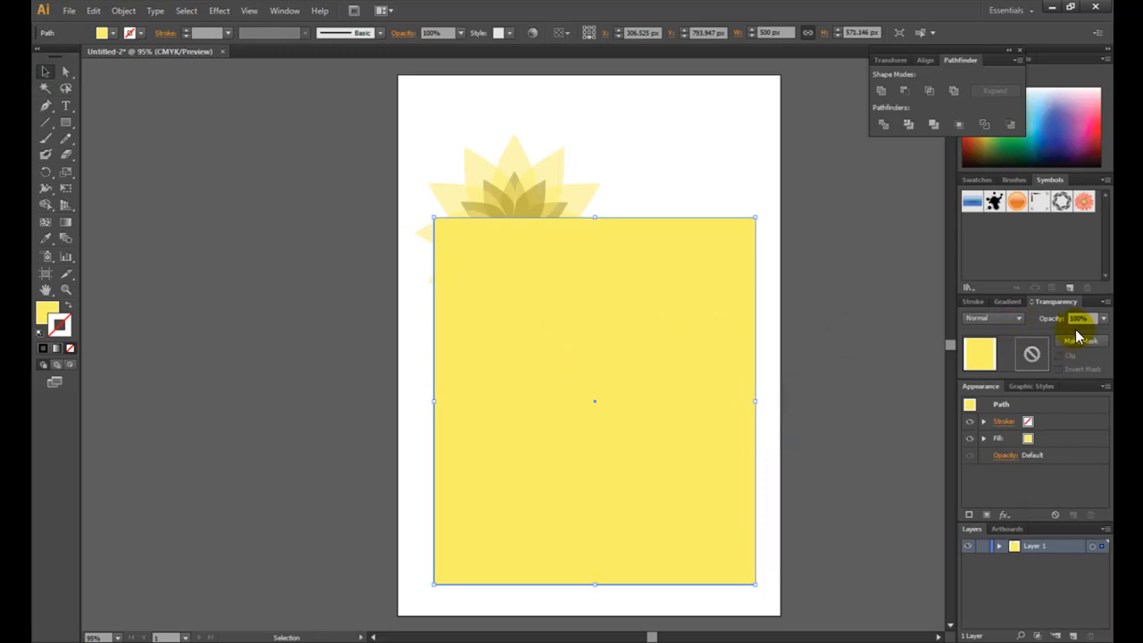
Step: Lower the rectangle's opacity to 10% so the flower shows through, and deselect it
click(1102, 319)
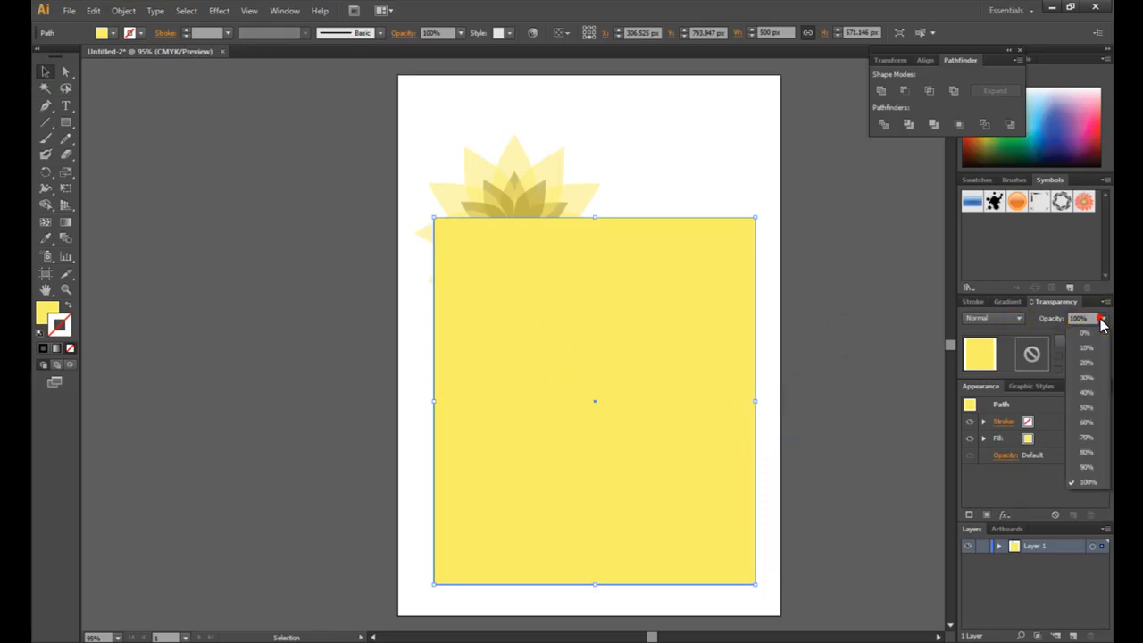
click(1098, 376)
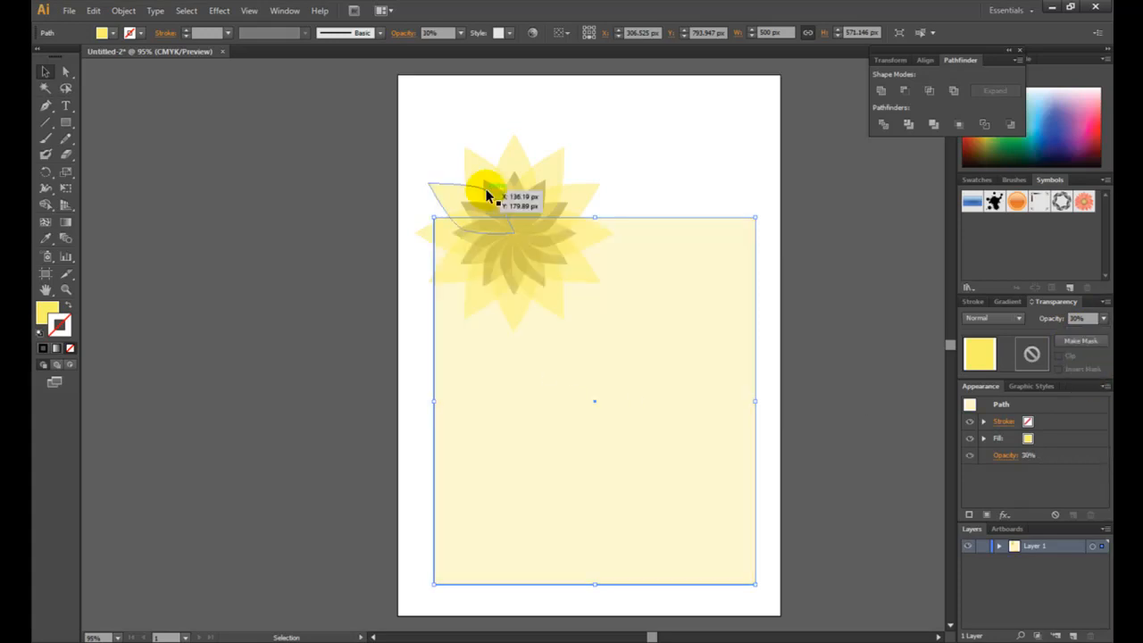
click(1105, 320)
click(1098, 368)
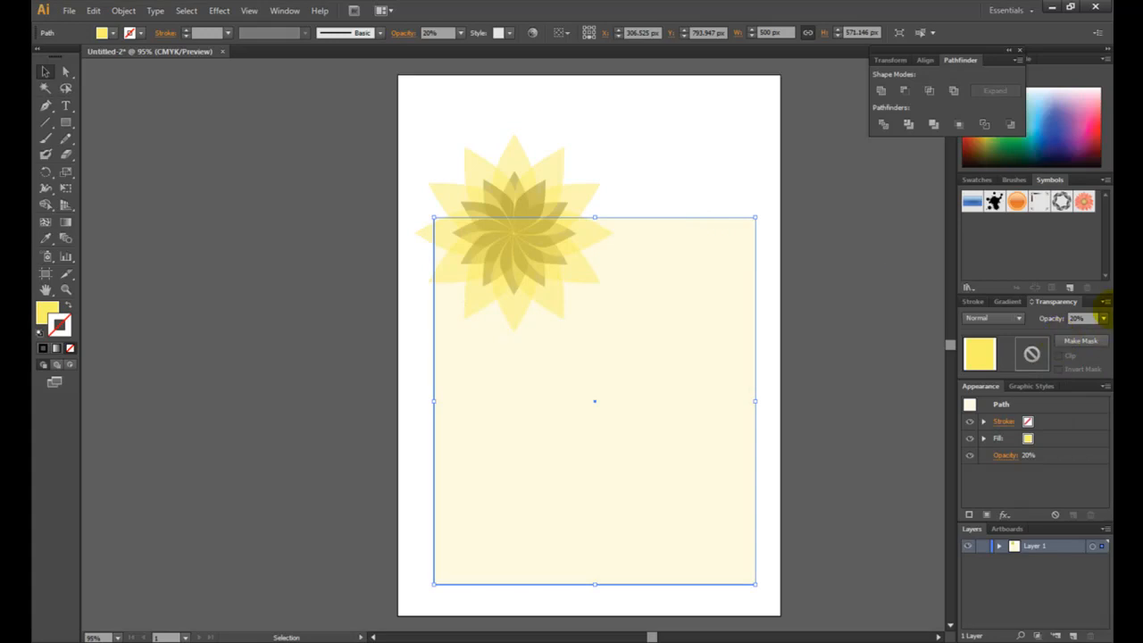
click(1107, 325)
click(1098, 360)
click(856, 324)
drag(309, 360, 643, 364)
click(617, 355)
click(617, 355)
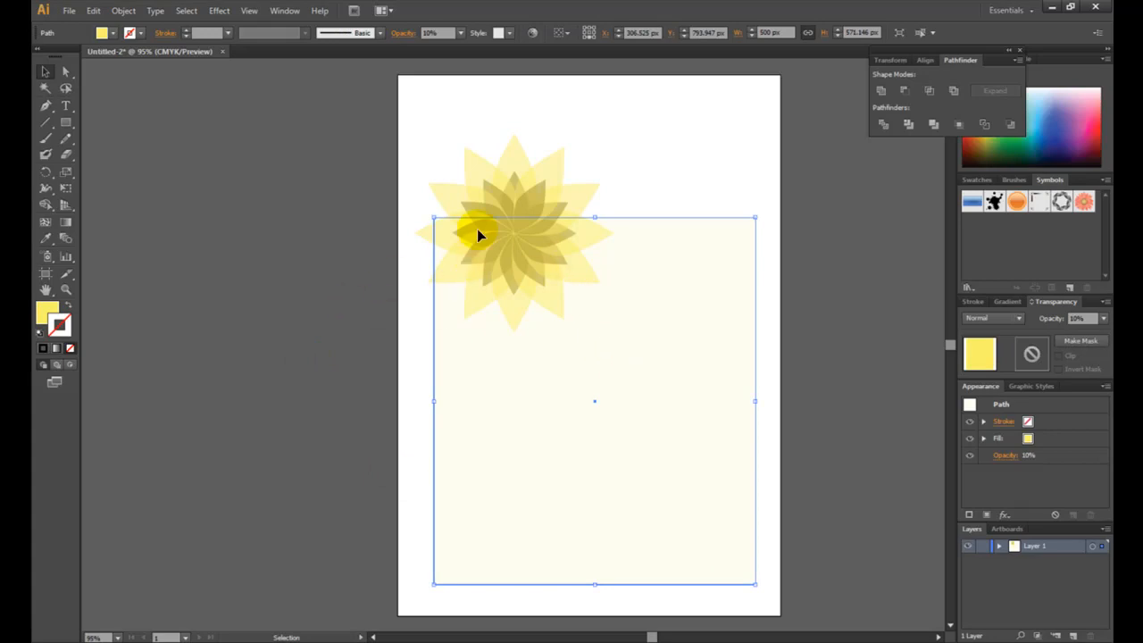
click(735, 170)
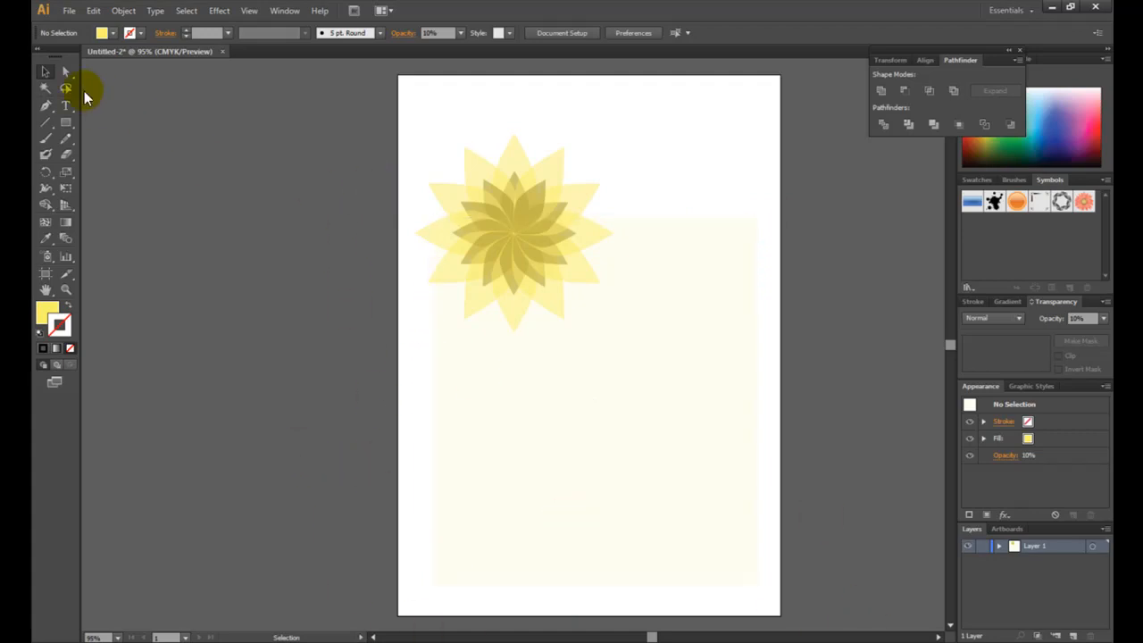
Step: Clip the flower to the rectangle with a clipping mask and give the masked rectangle a pale cream background
drag(834, 112, 340, 608)
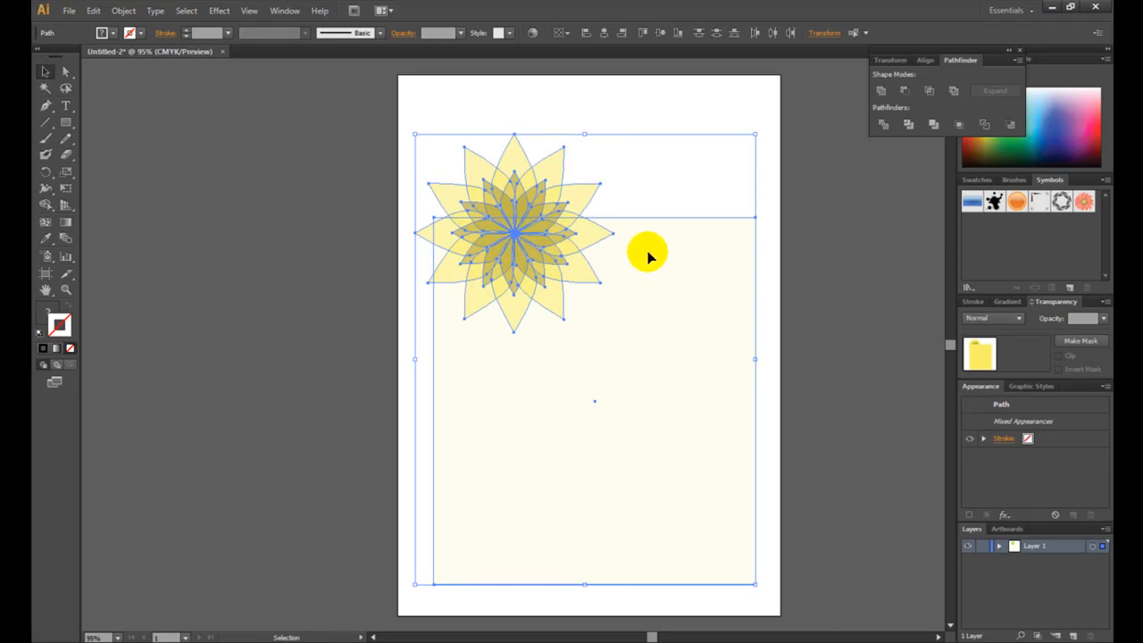
right_click(598, 261)
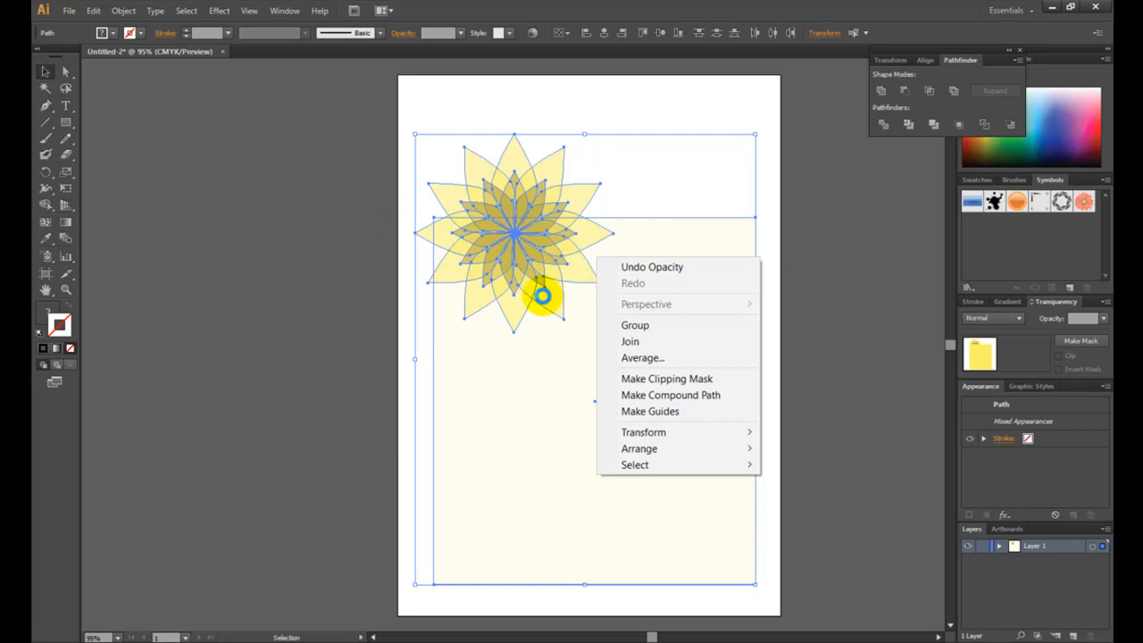
click(674, 379)
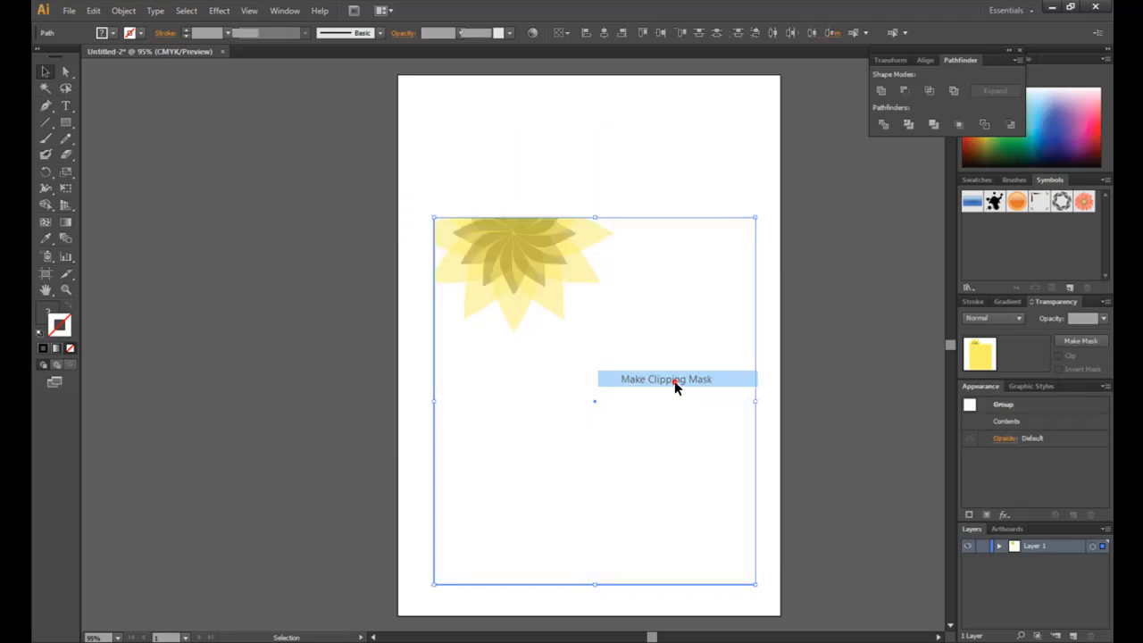
click(646, 188)
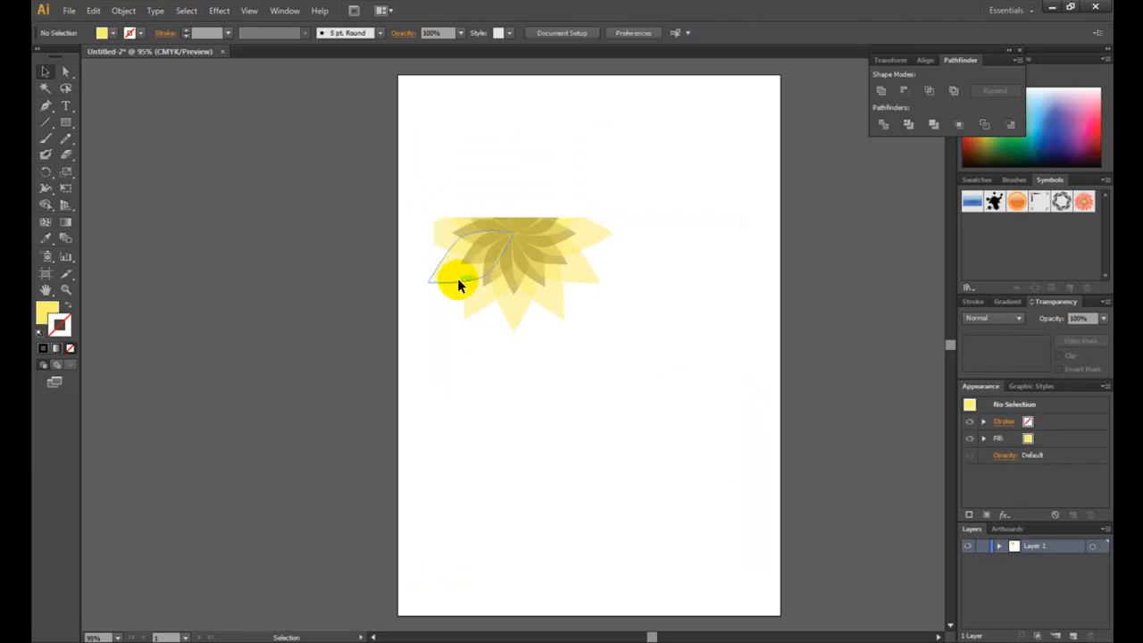
click(755, 336)
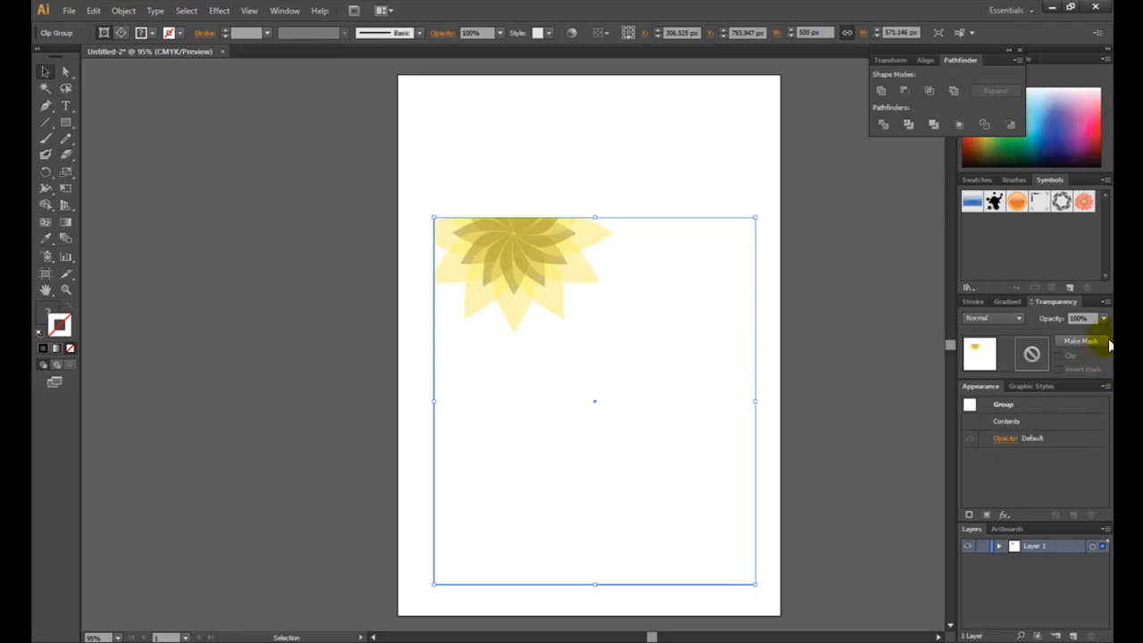
click(734, 375)
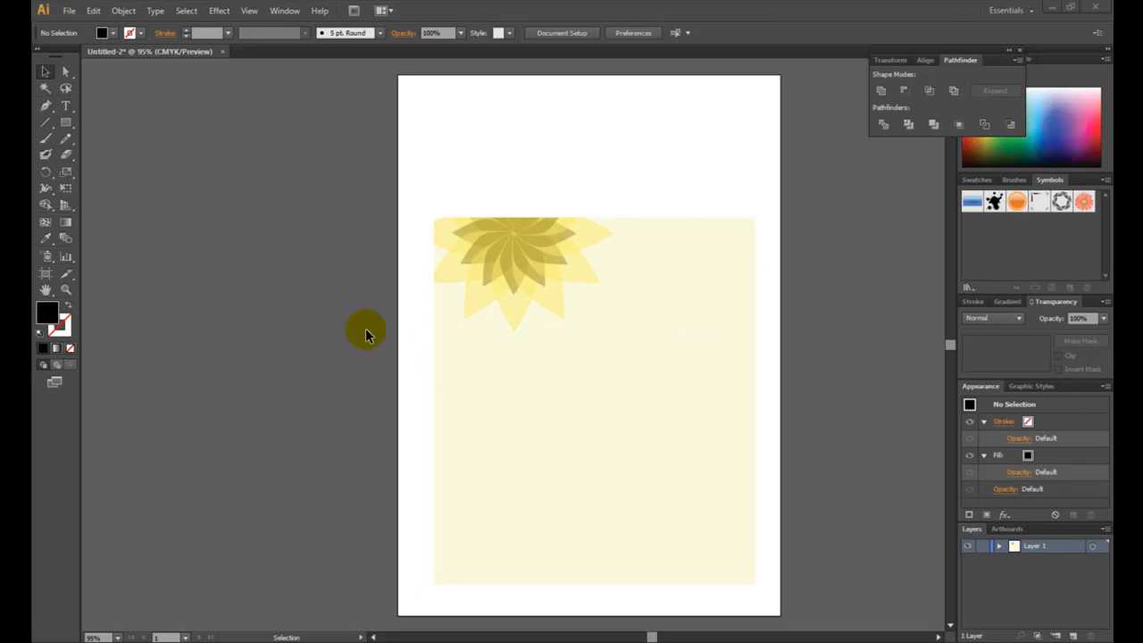
Step: Add the text COVER above the cream rectangle and shift it slightly to the right
click(69, 108)
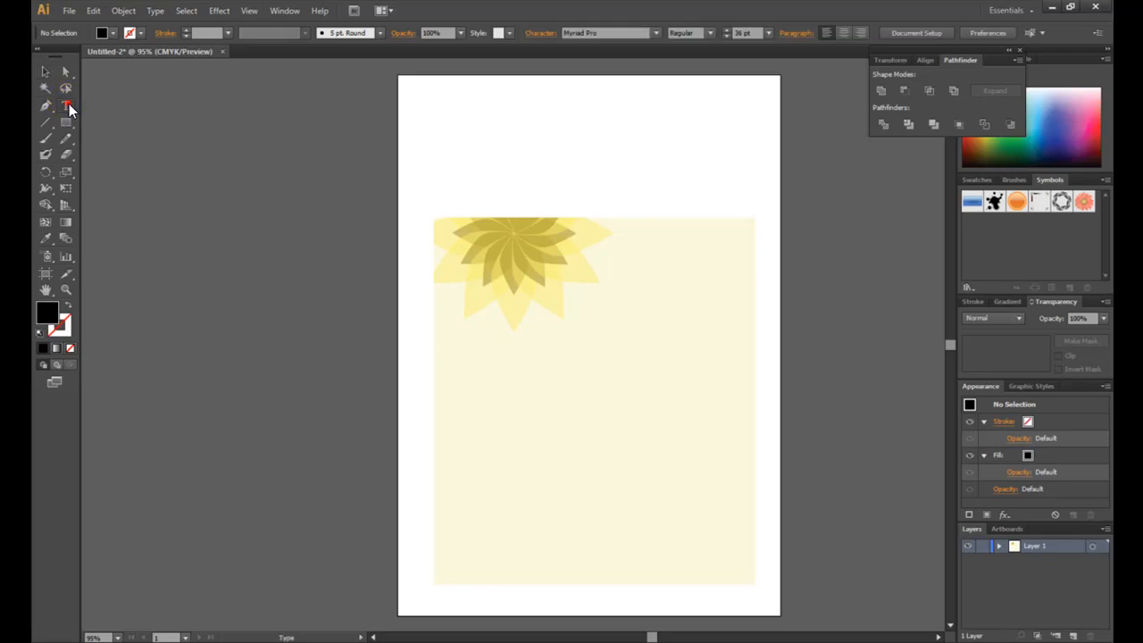
click(455, 191)
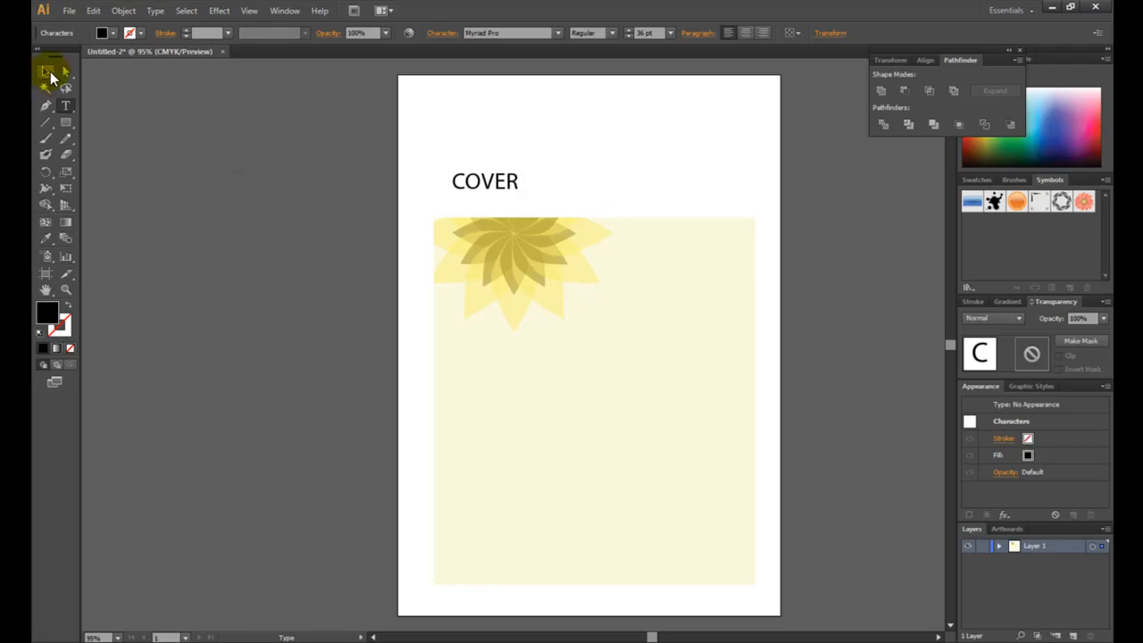
click(49, 76)
drag(488, 187, 507, 179)
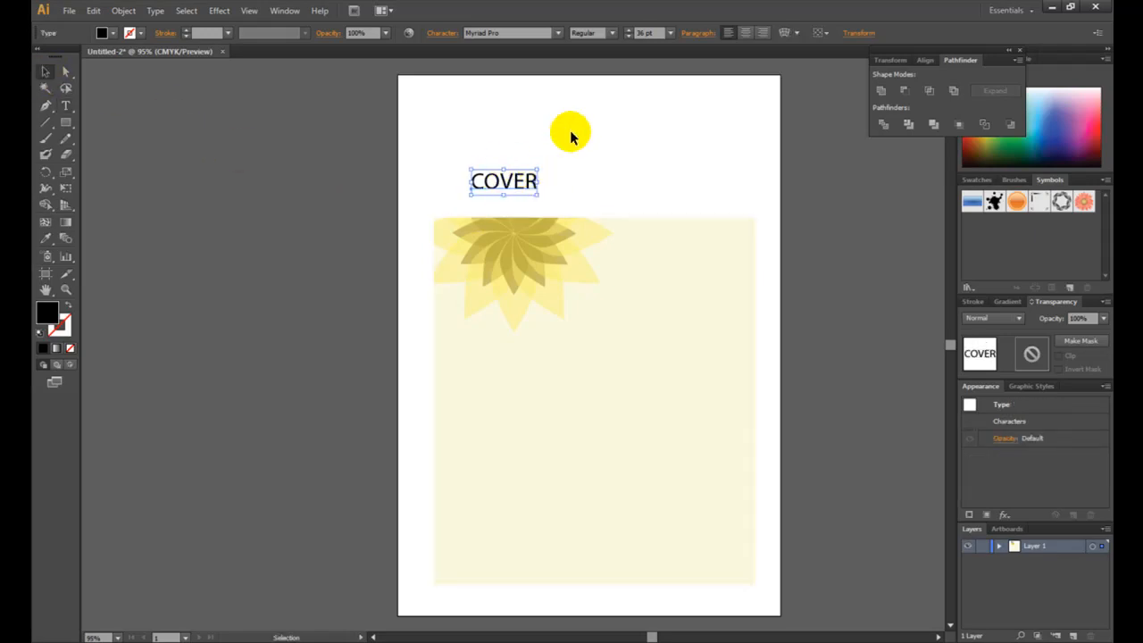
Step: Set the COVER title's font size to 24 pt and deselect the text
click(670, 33)
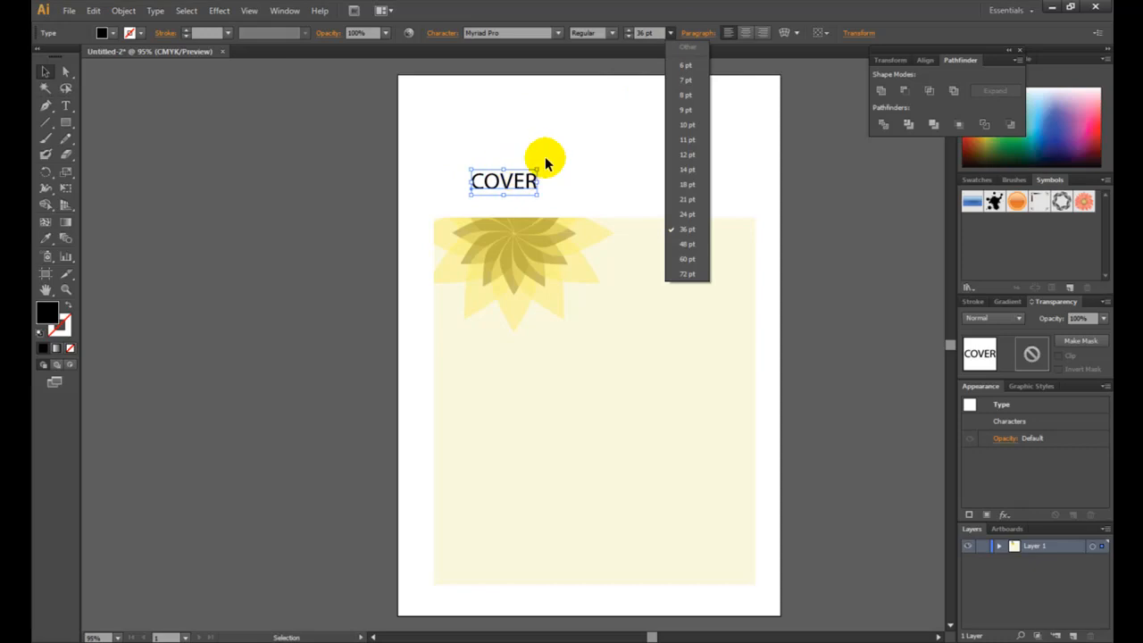
click(688, 214)
drag(497, 184, 520, 185)
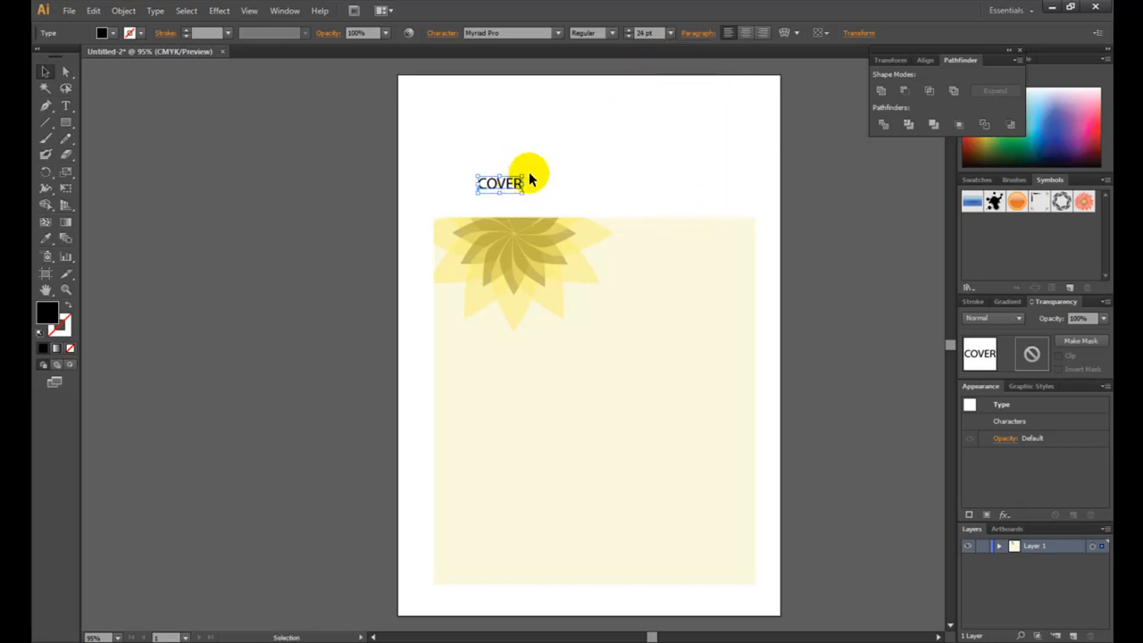
click(544, 158)
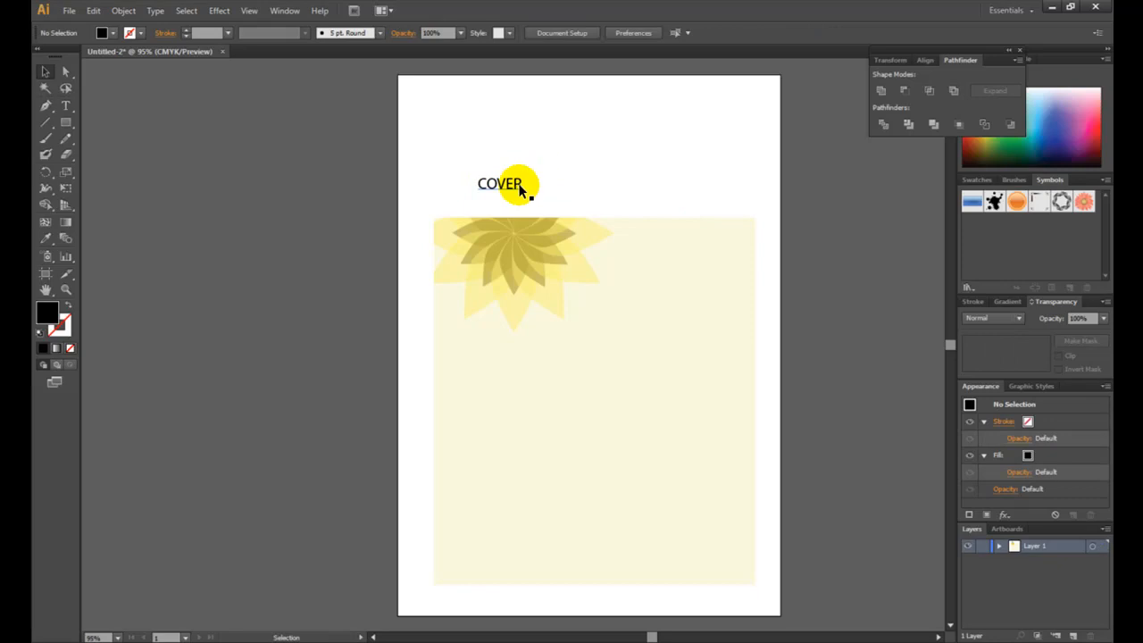
Step: Duplicate the COVER text below itself, replace the copy's wording with JURNAL ILMIAH, and place it just above the cream rectangle's upper-left corner
drag(518, 184, 516, 197)
click(64, 108)
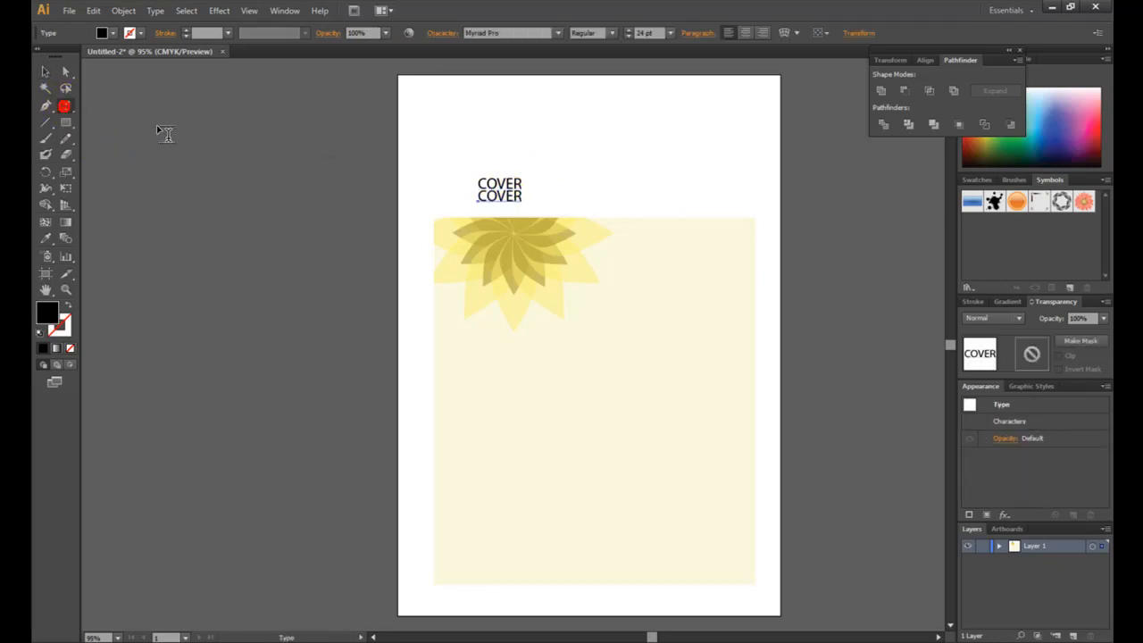
drag(525, 198, 446, 224)
text(JURNAL ILMIAH)
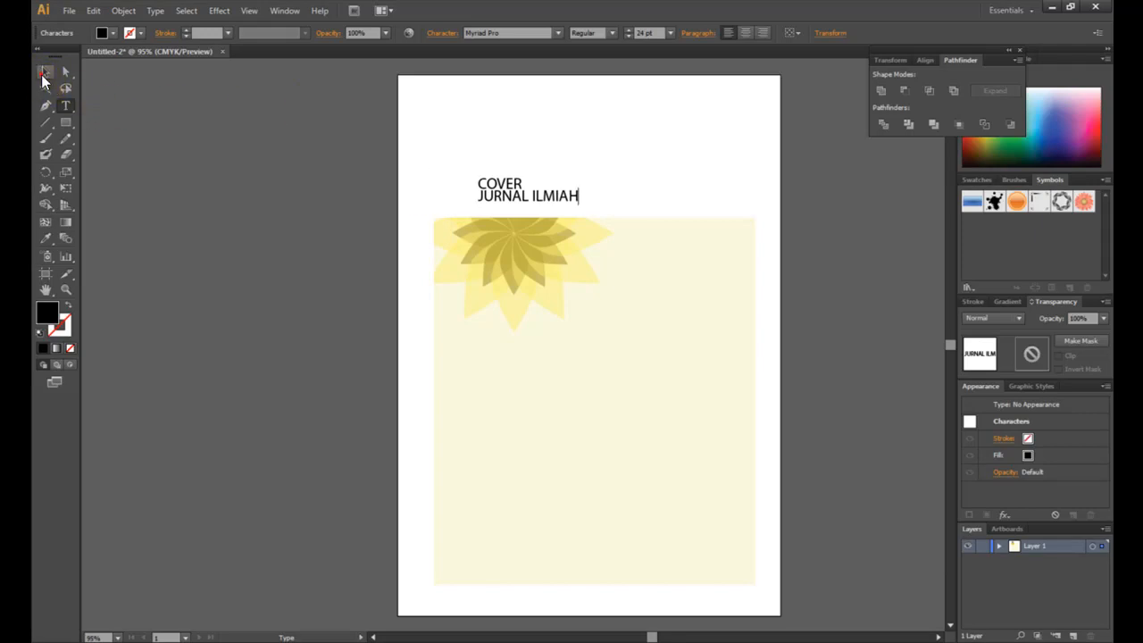
click(45, 73)
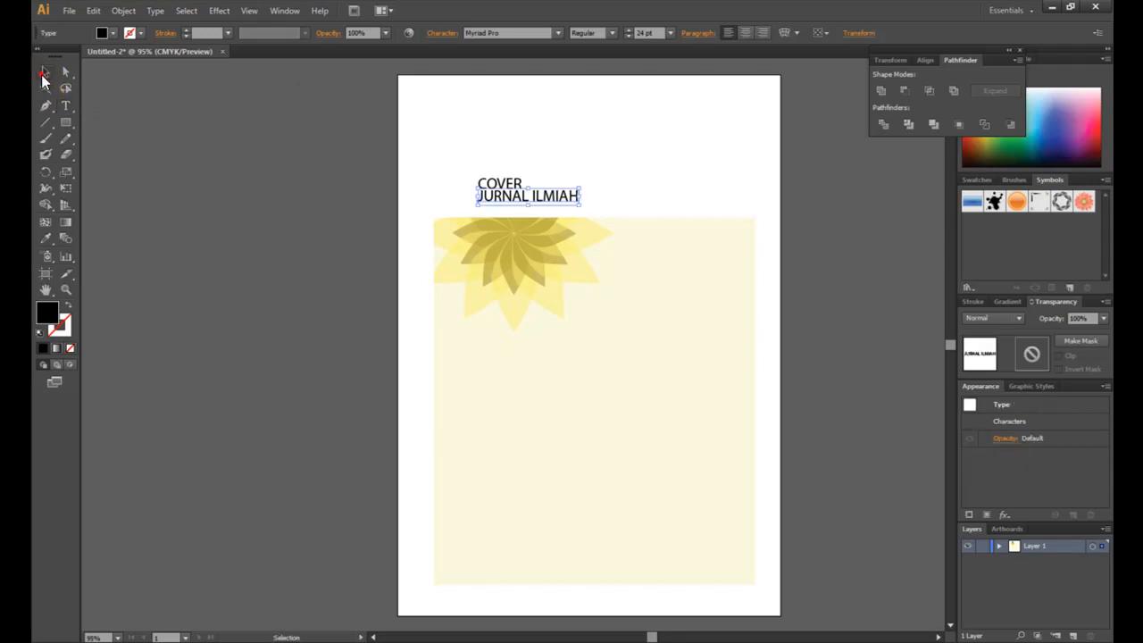
drag(529, 200, 484, 209)
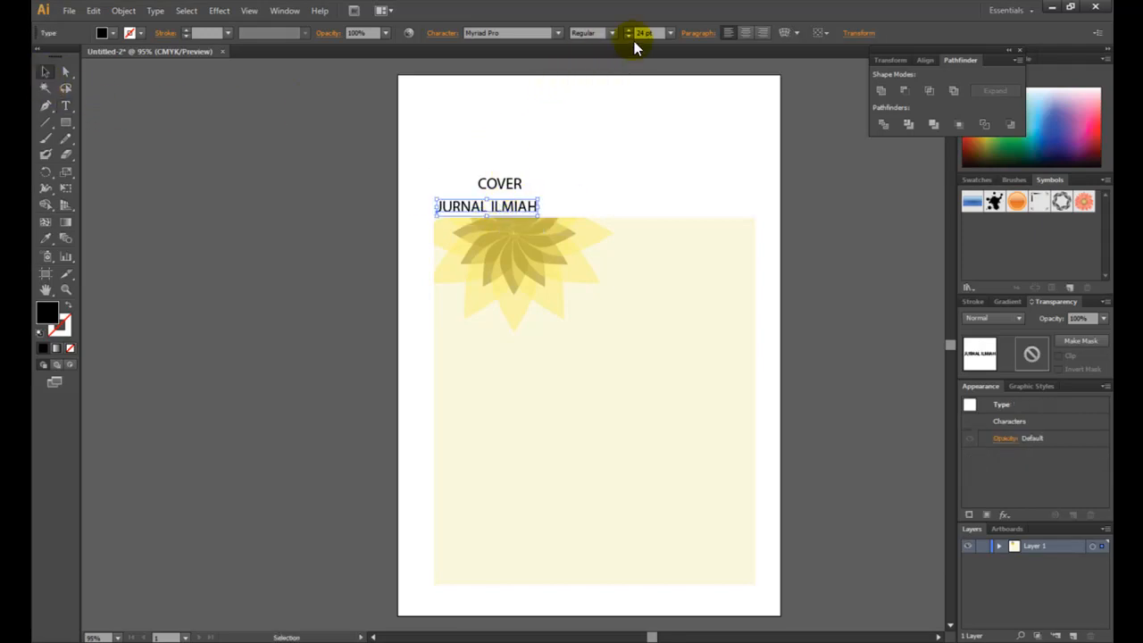
Step: Reduce the JURNAL ILMIAH text's font size to 18 pt
click(670, 33)
click(690, 199)
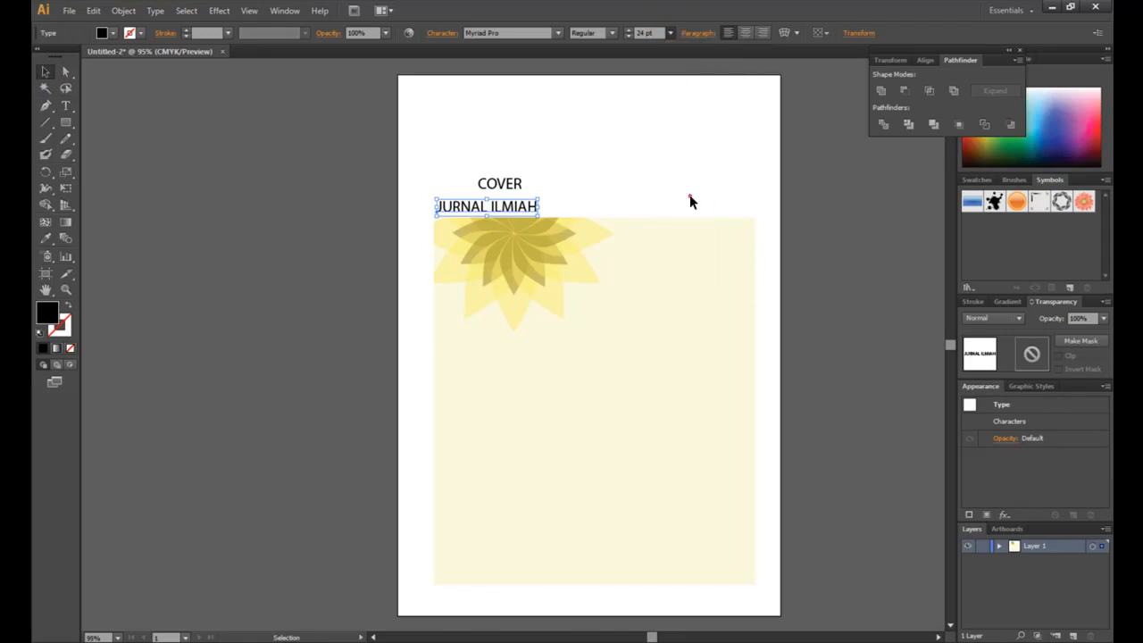
click(569, 196)
click(512, 206)
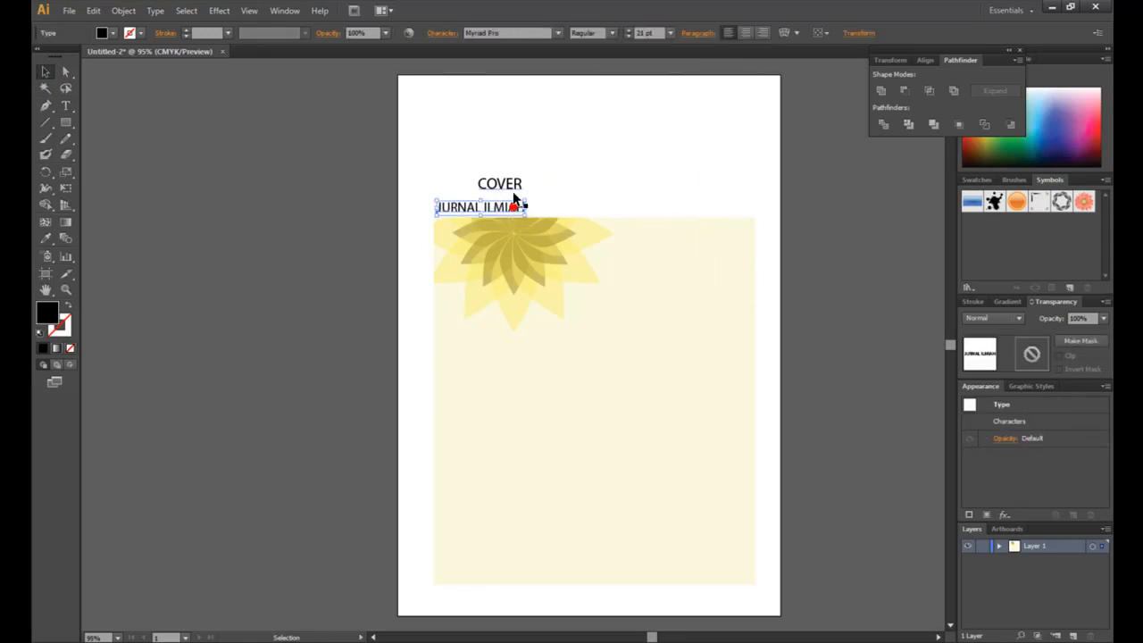
click(670, 34)
click(687, 184)
Step: Move COVER down directly above JURNAL ILMIAH so the right edges of both lines align, and deselect
click(510, 184)
drag(521, 182, 508, 201)
click(678, 199)
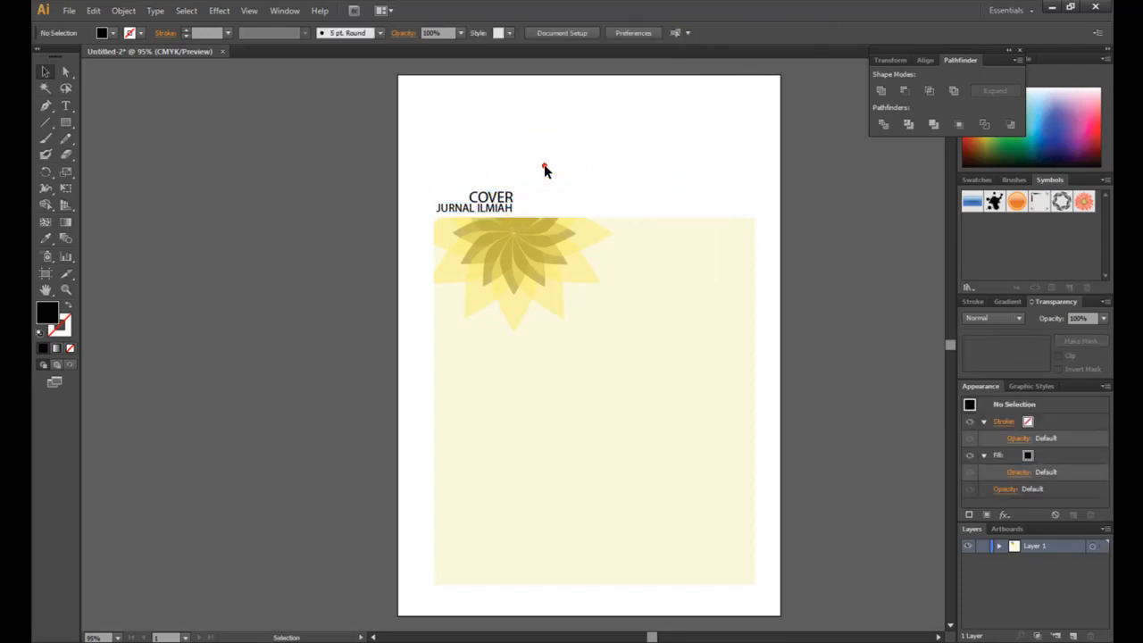
click(564, 198)
click(547, 250)
click(462, 396)
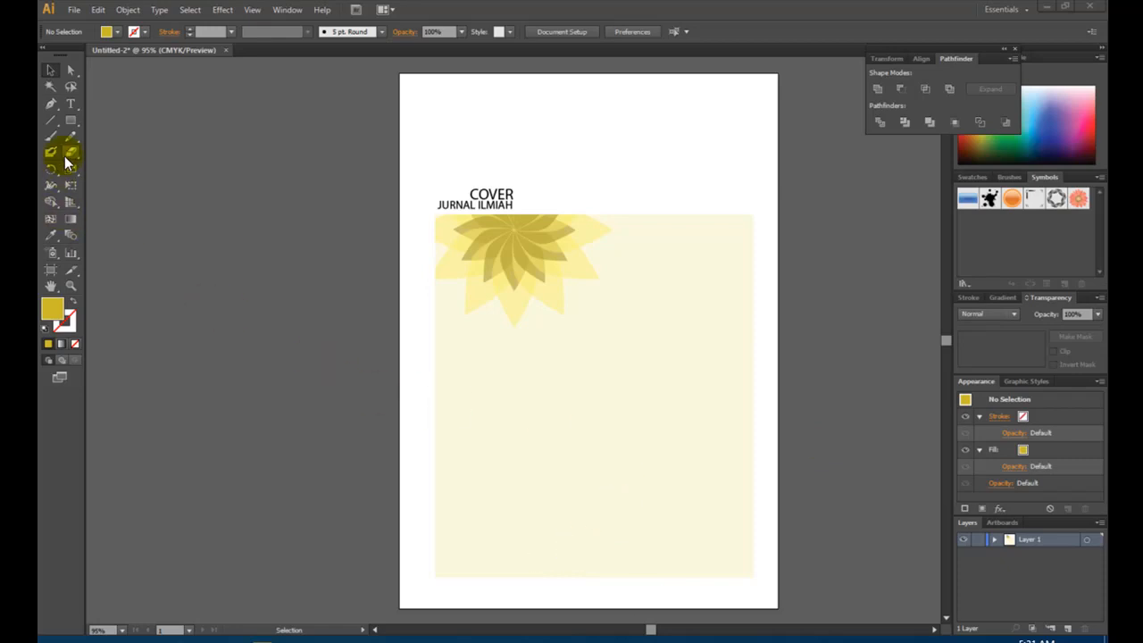
Step: Draw a closed triangle about 220 by 240 px with the Pen tool in the cream rectangle's upper-right corner
click(54, 104)
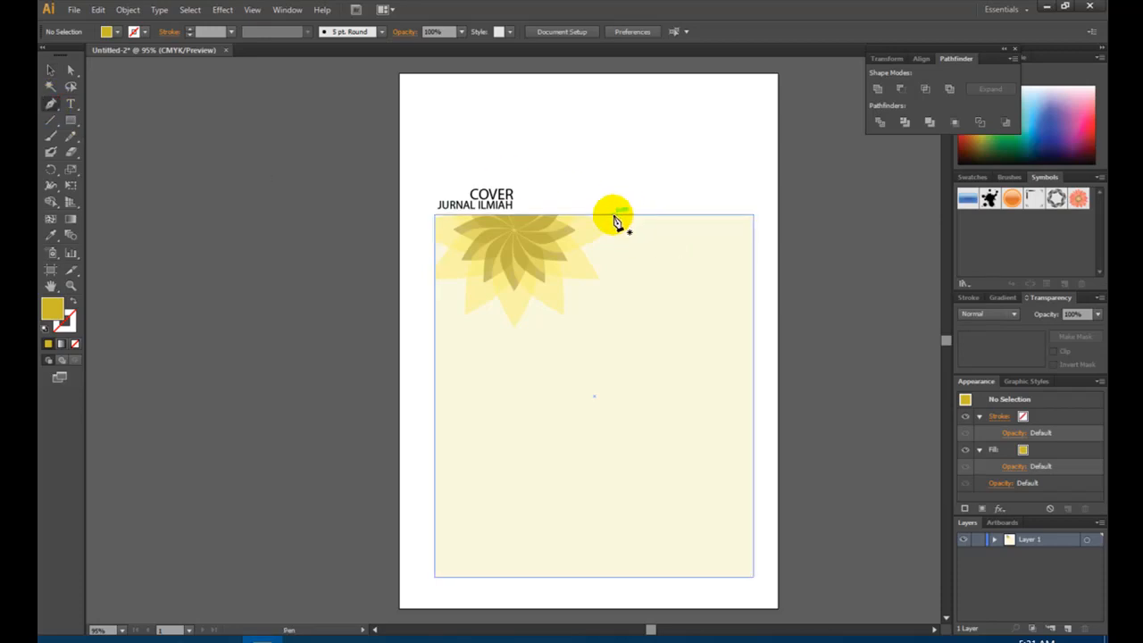
click(614, 216)
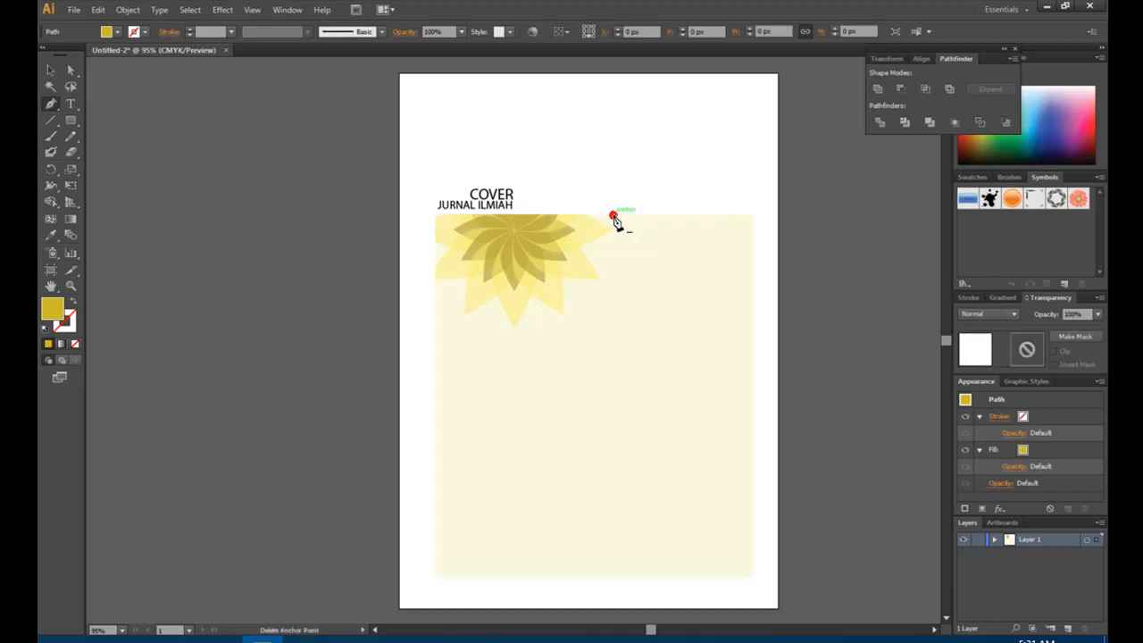
click(753, 368)
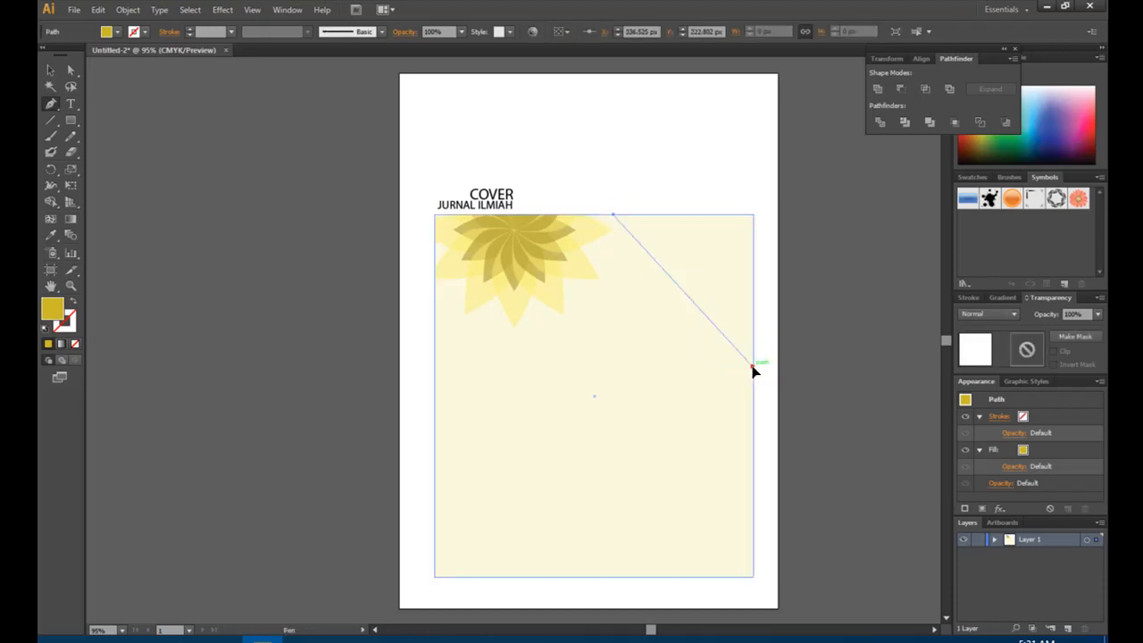
click(753, 216)
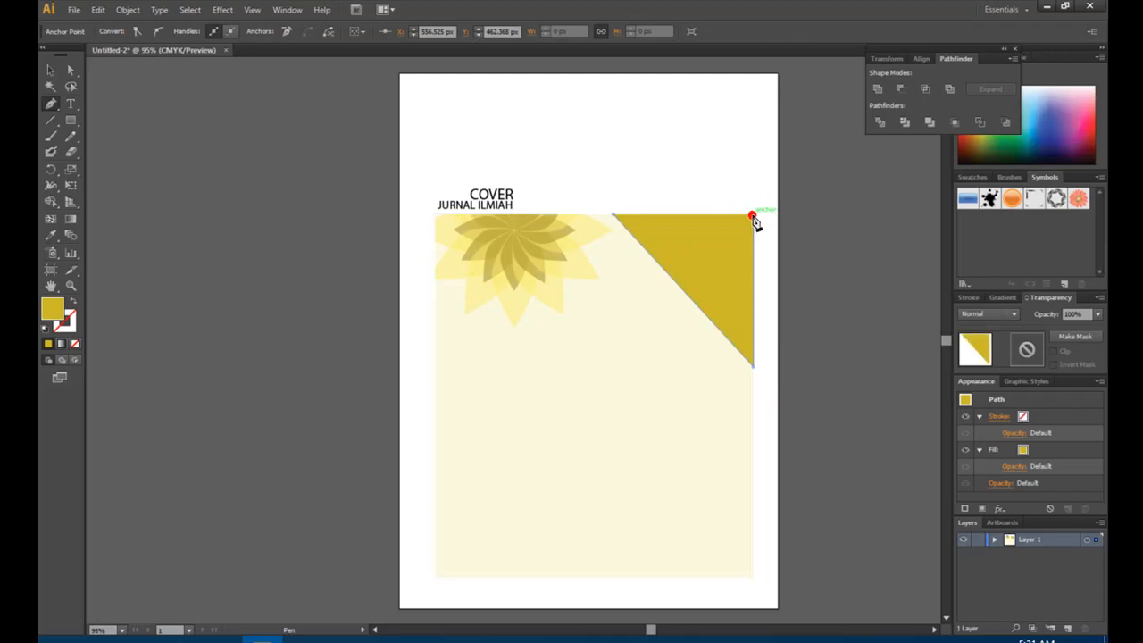
click(615, 219)
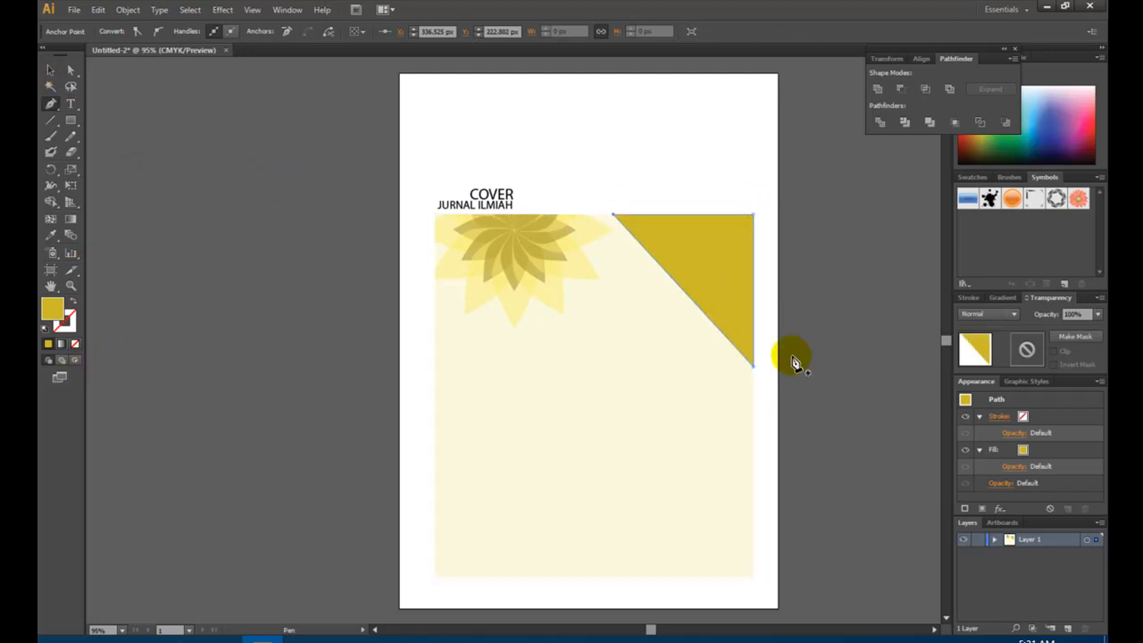
Step: Change the corner triangle's fill to a lighter, brighter yellow
double_click(53, 316)
mouse_move(224, 60)
mouse_down()
mouse_move(194, 69)
mouse_move(181, 52)
mouse_up()
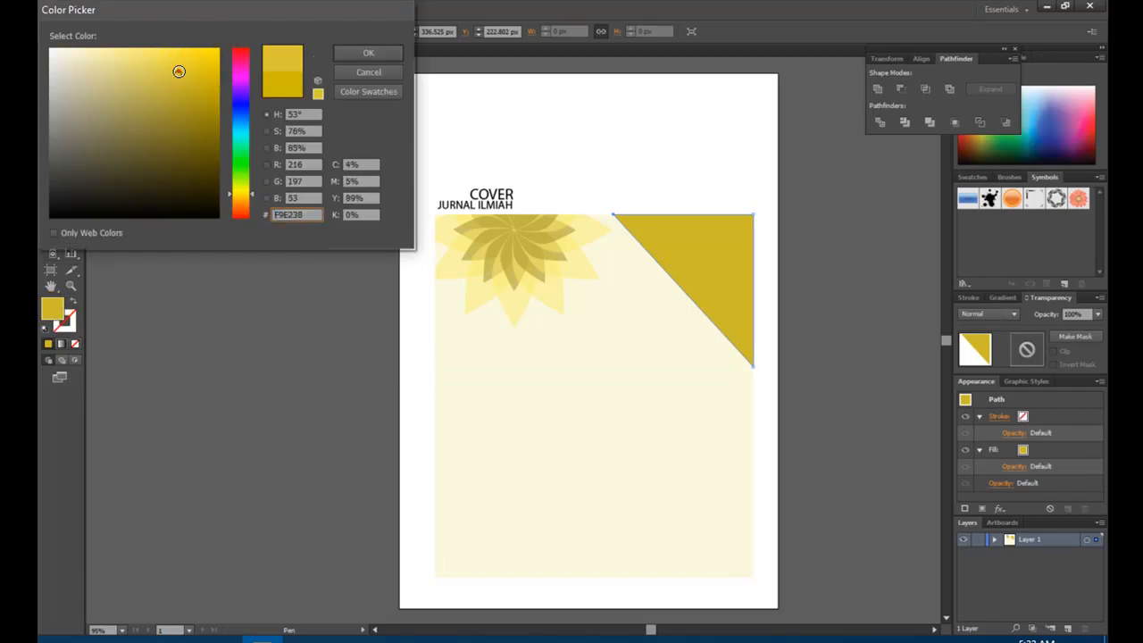
click(350, 55)
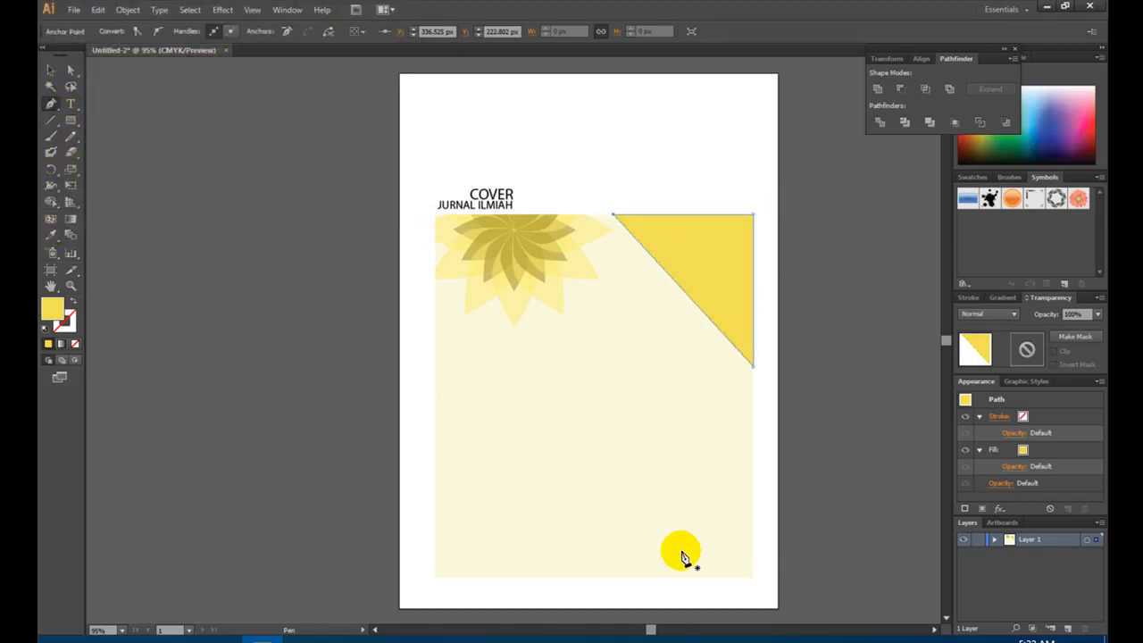
Step: Draw a closed four-sided yellow shape about 310 px wide and 204 px high in the cream rectangle's lower-left corner
click(435, 577)
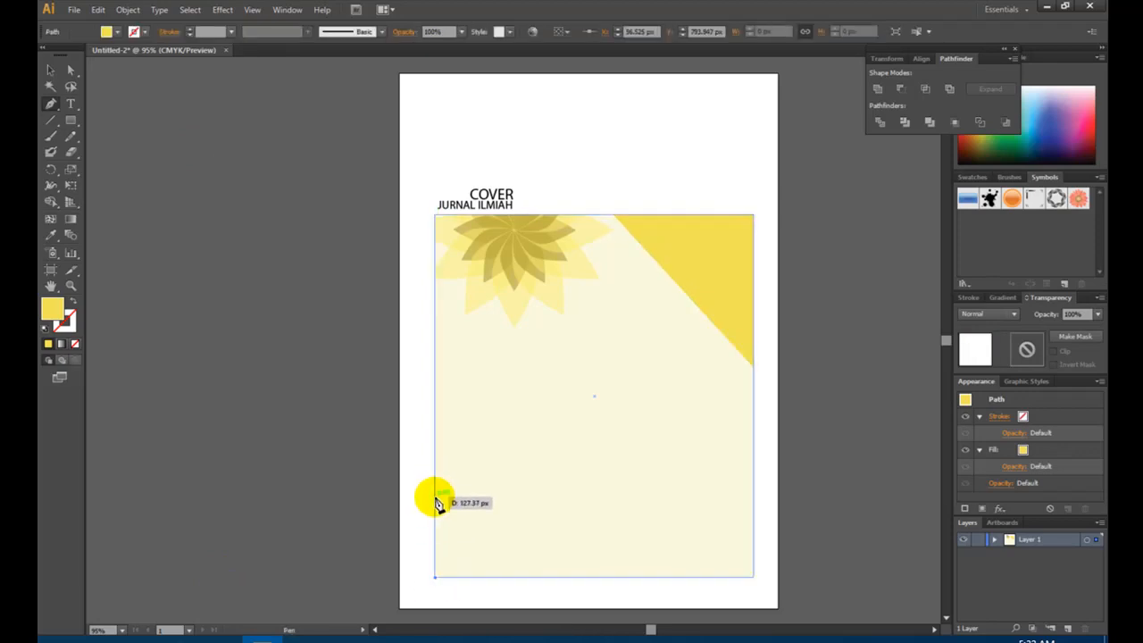
click(435, 495)
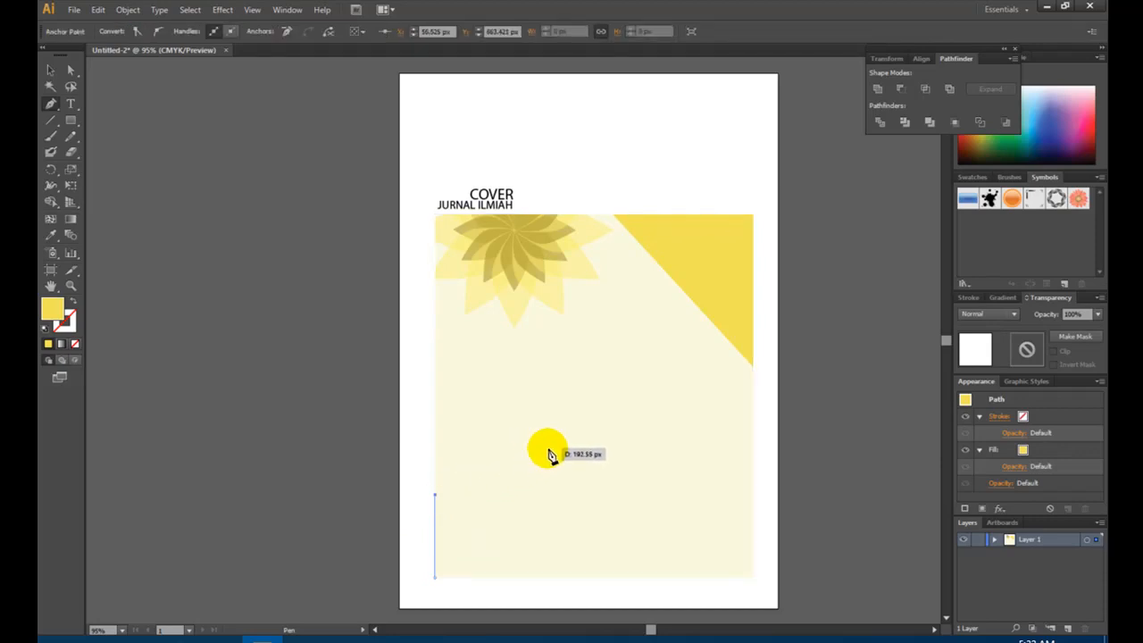
click(548, 450)
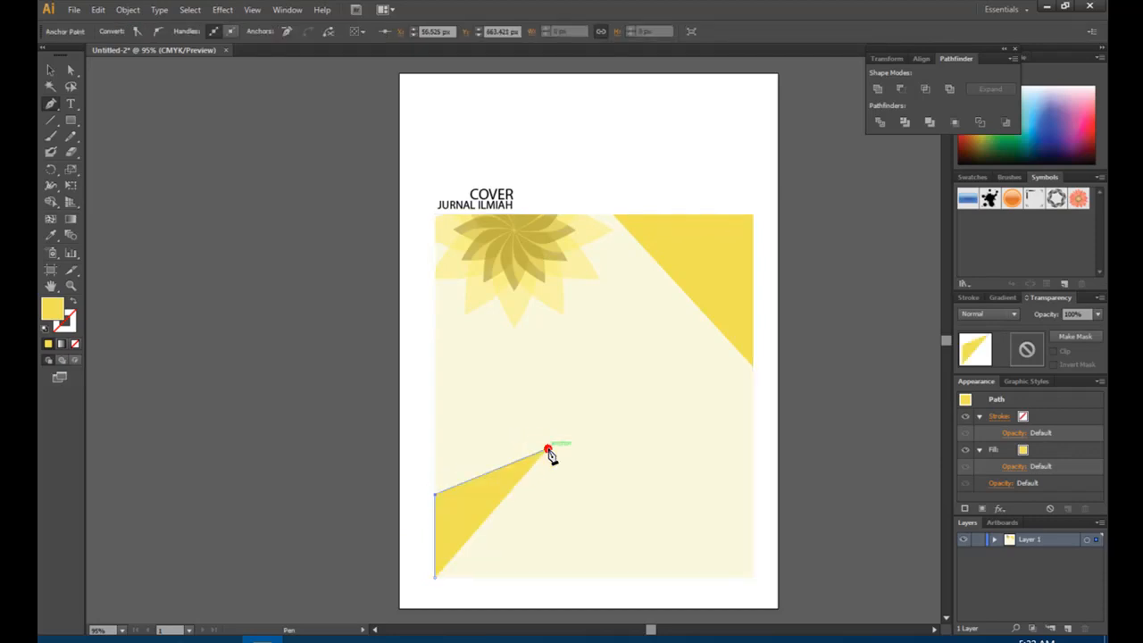
click(629, 577)
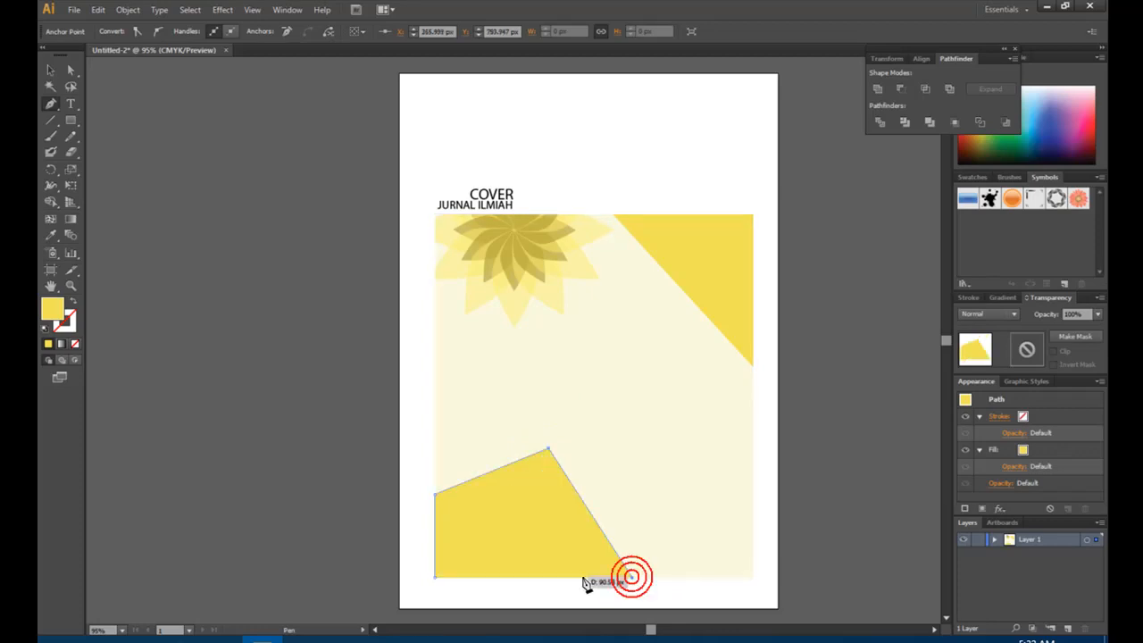
click(436, 577)
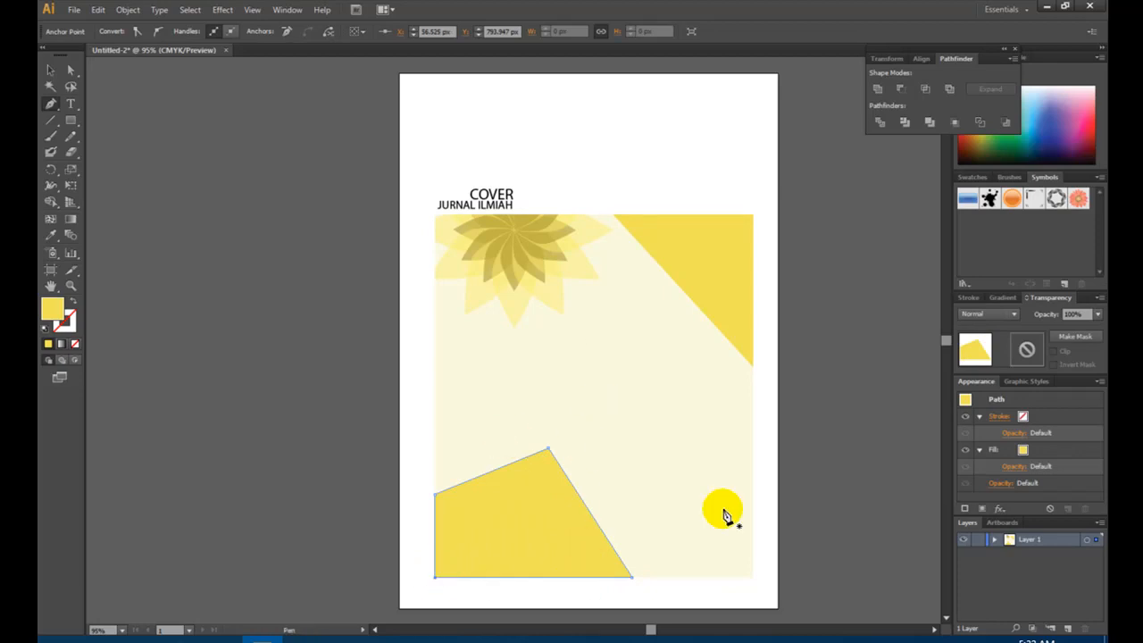
Step: Reshape the lower-left polygon by moving its bottom-right anchor outward and its left-edge anchor down to about Y 711.8 px, and deselect
click(71, 74)
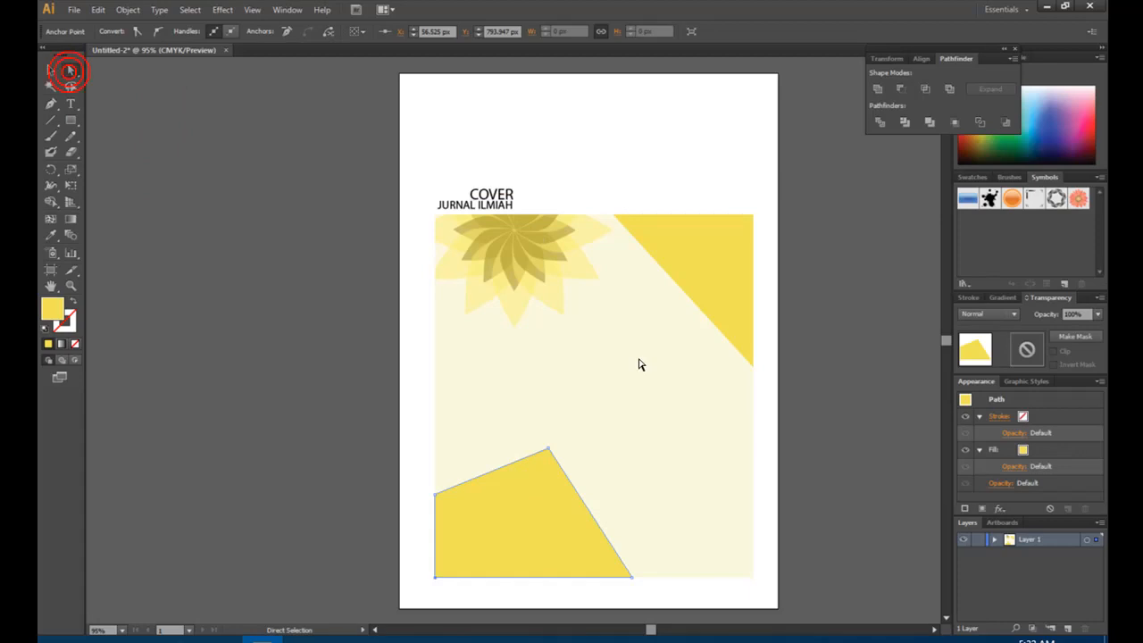
drag(548, 449, 548, 451)
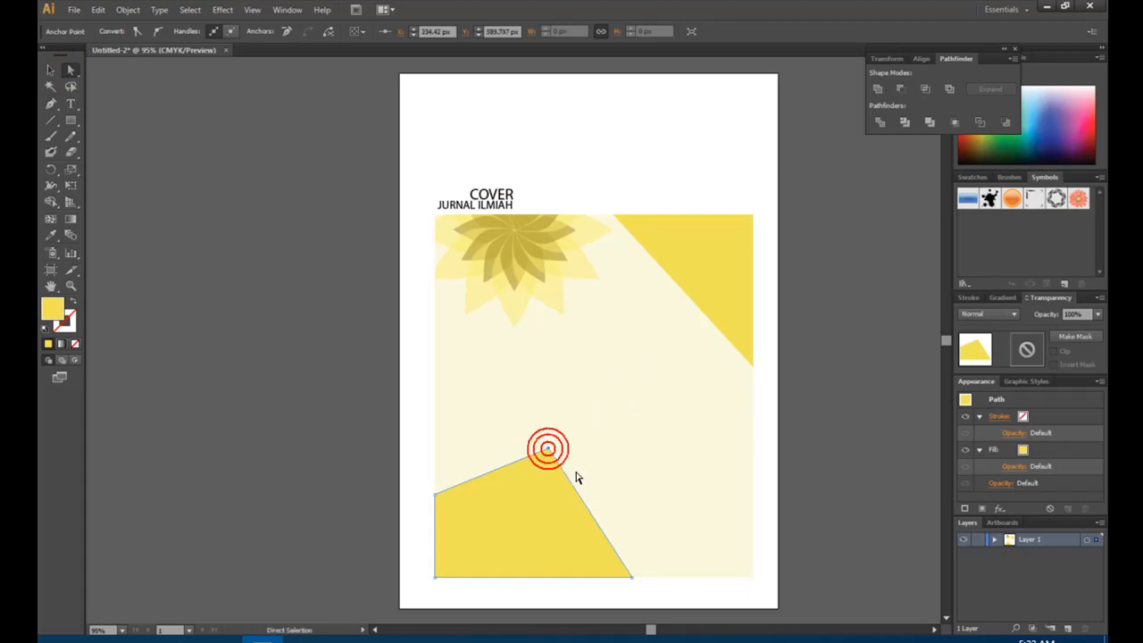
drag(633, 582, 658, 582)
drag(436, 495, 436, 506)
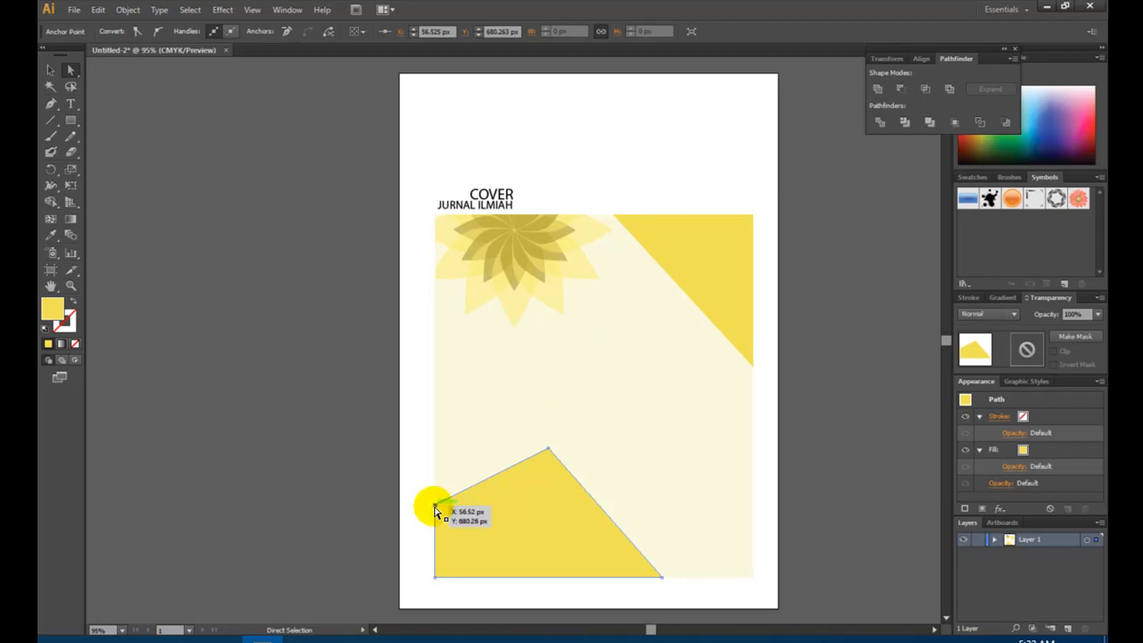
drag(436, 507, 434, 525)
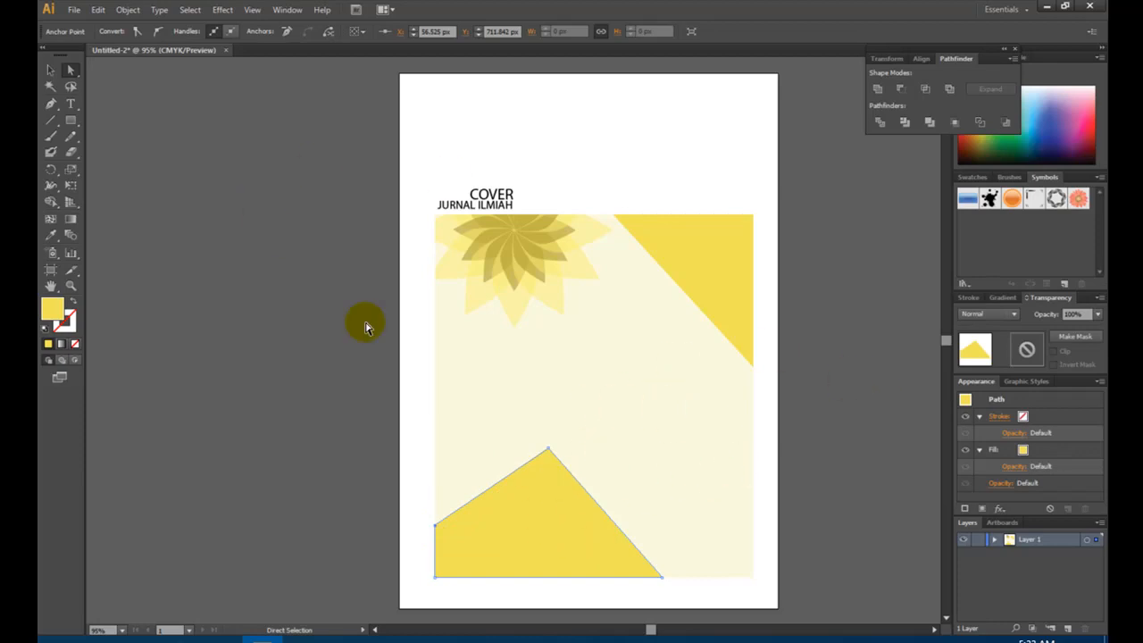
click(178, 478)
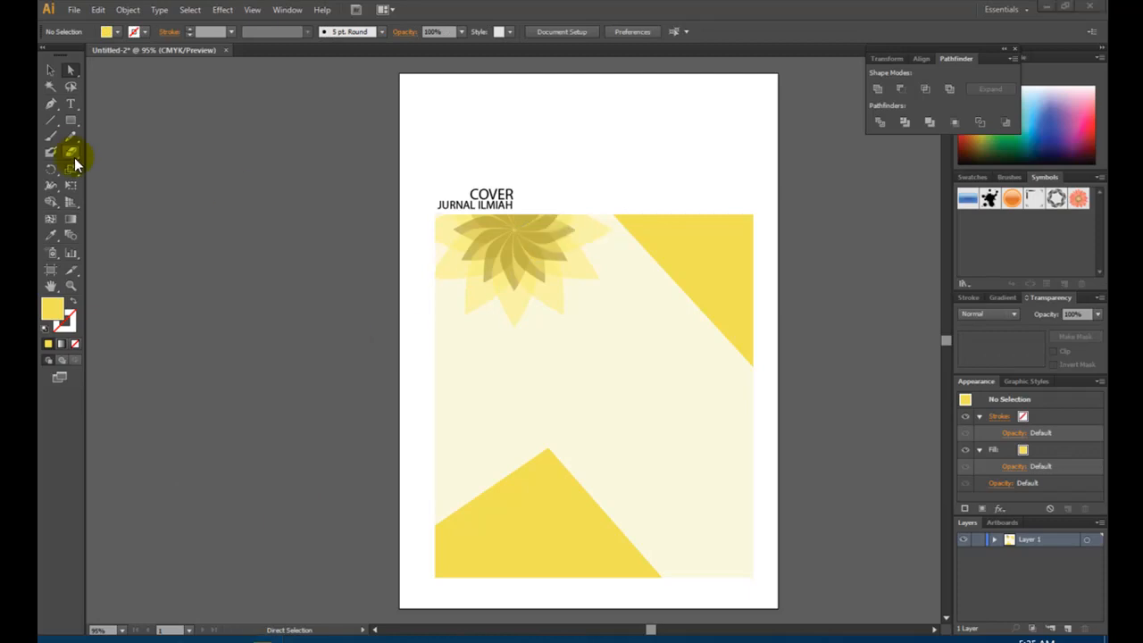
Step: Draw a closed zigzag band about 500 by 358 px with the Pen tool, from the rectangle's left edge past the corner triangle to its right edge
click(52, 104)
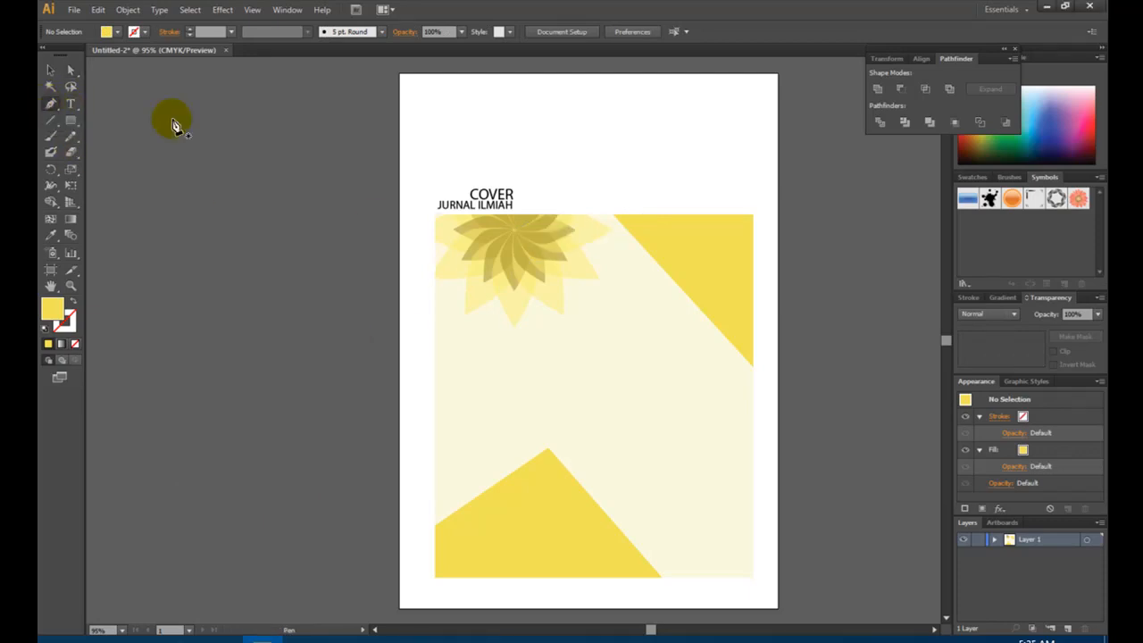
click(435, 523)
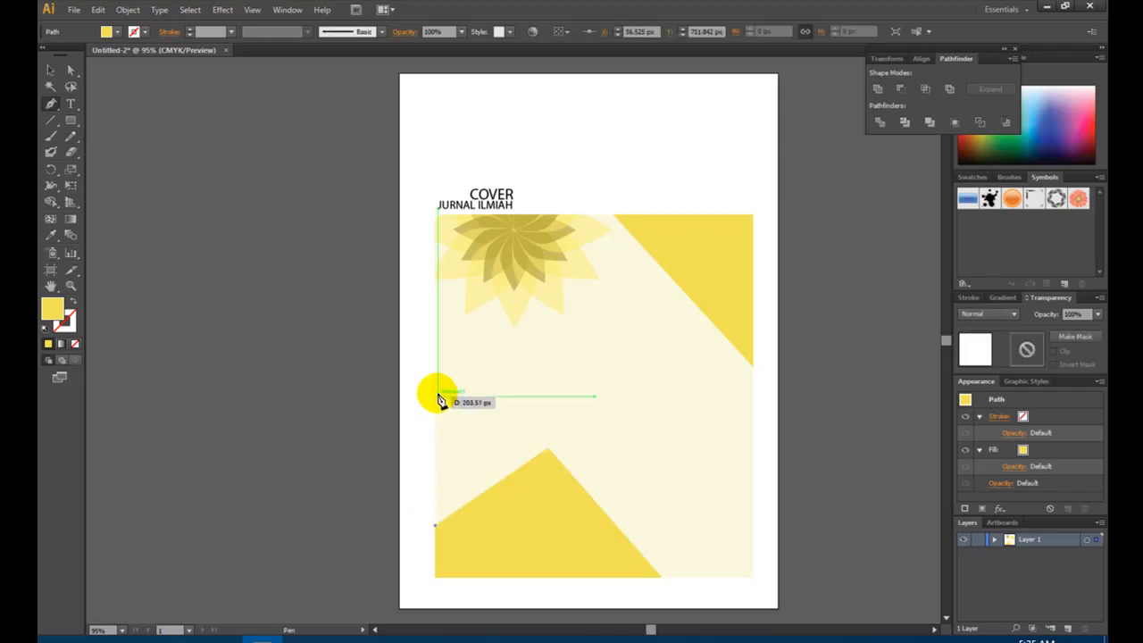
click(439, 315)
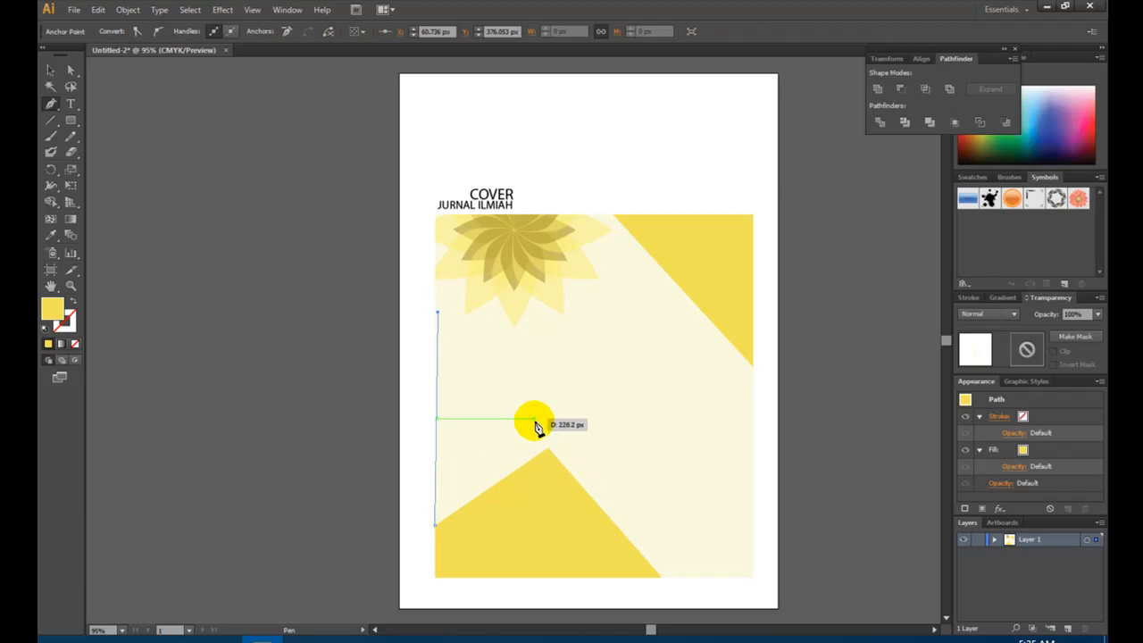
click(531, 418)
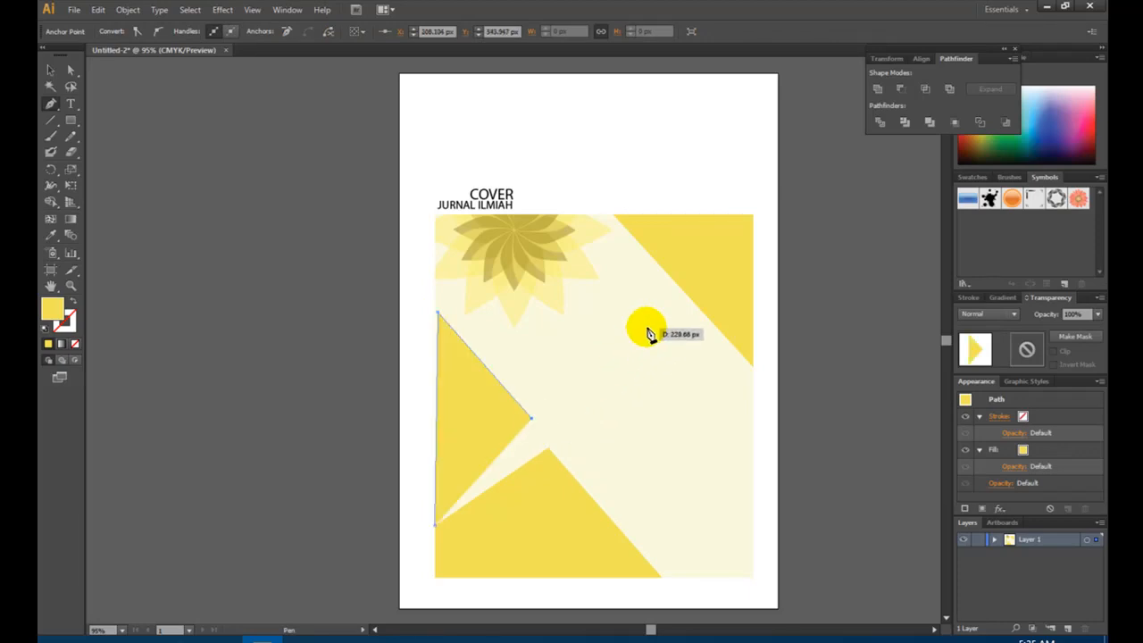
click(689, 301)
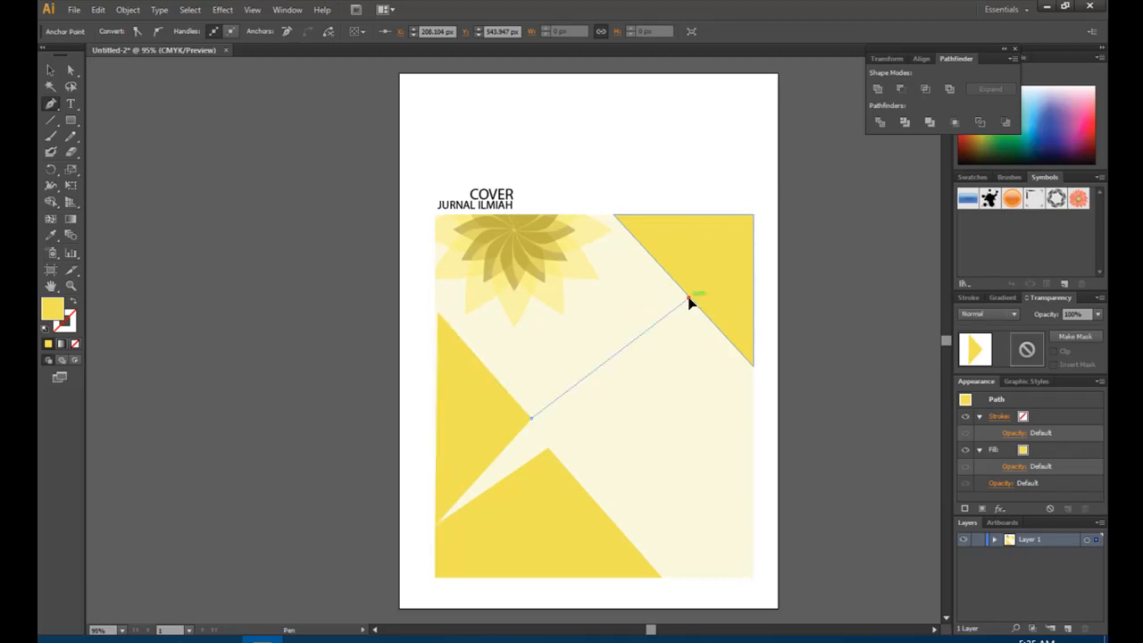
click(755, 369)
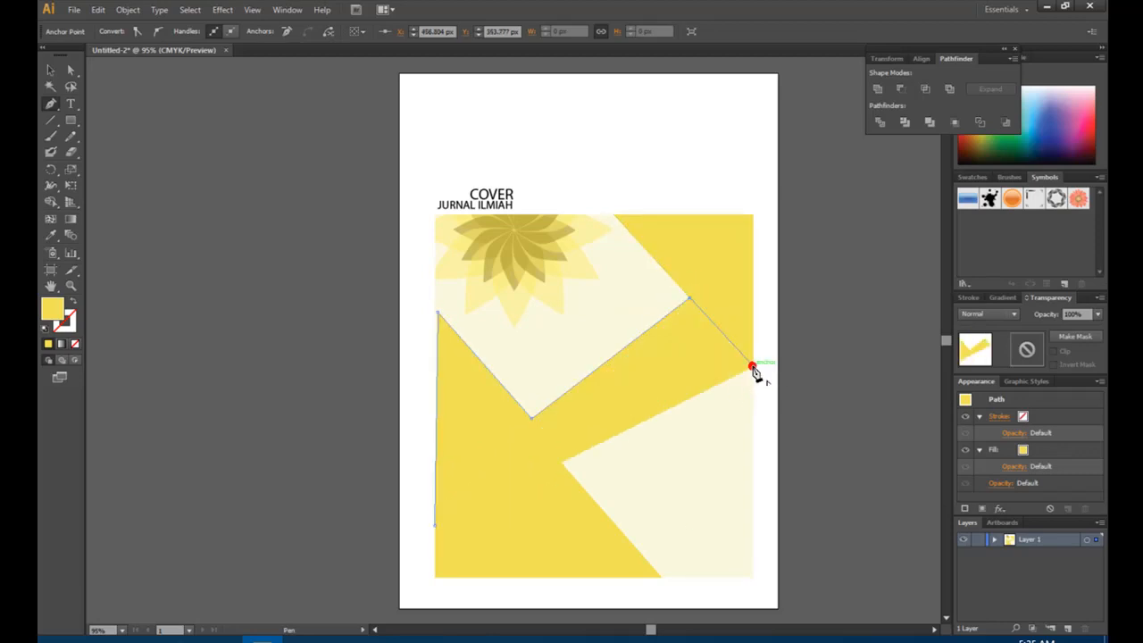
click(754, 416)
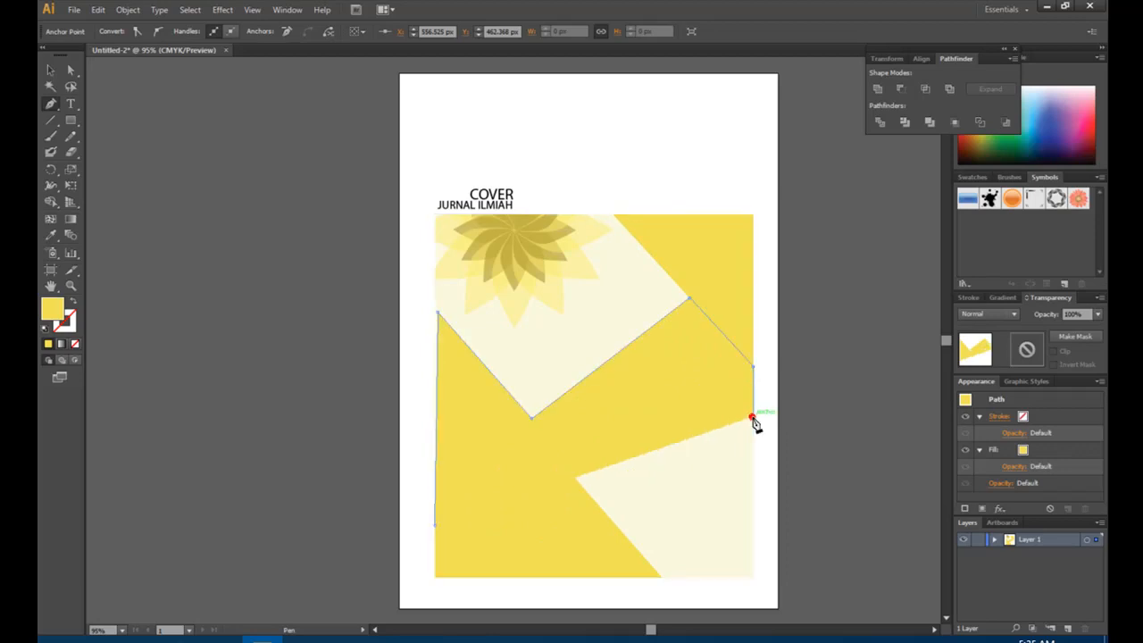
click(687, 351)
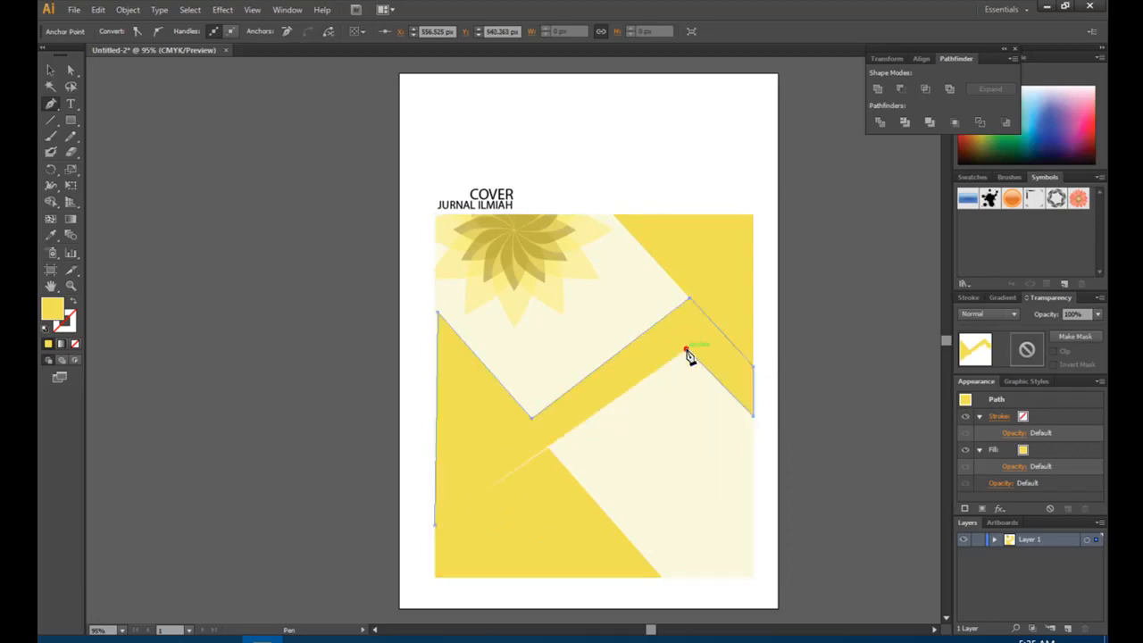
click(437, 523)
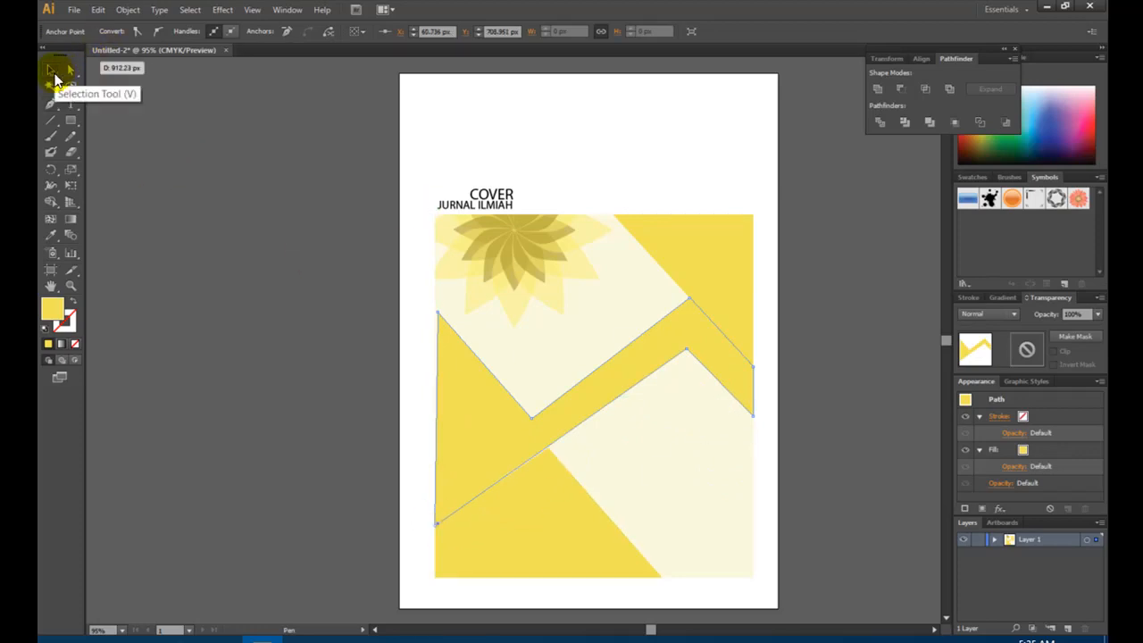
Step: Select the zigzag band and change its fill to a bright red
click(53, 72)
click(508, 436)
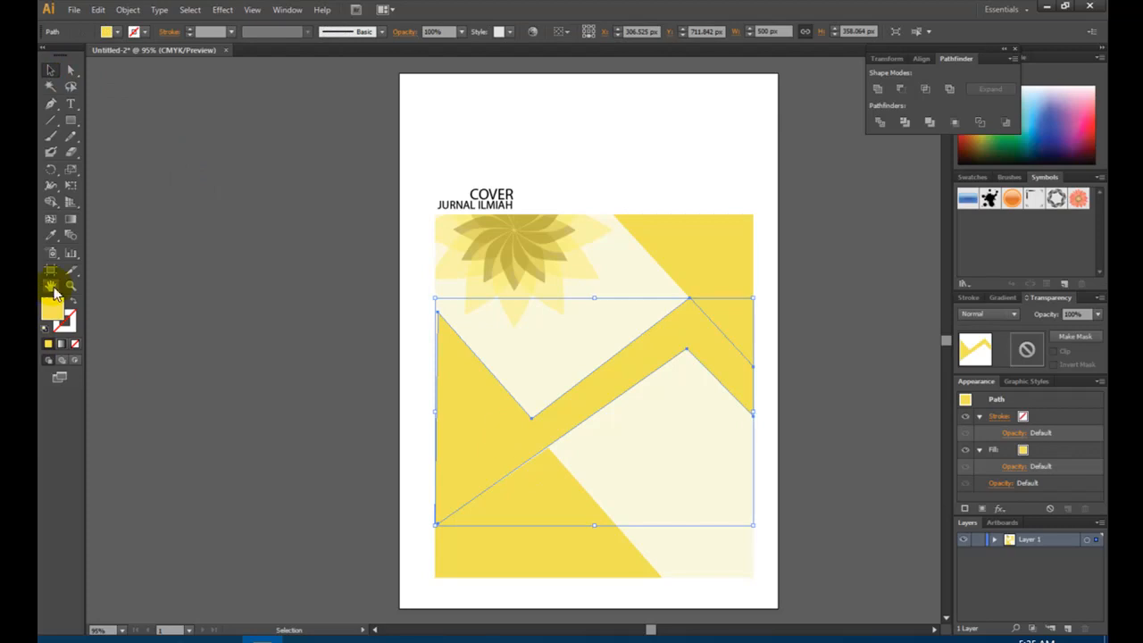
double_click(54, 312)
mouse_move(244, 89)
mouse_down()
mouse_move(248, 55)
mouse_move(209, 65)
mouse_up()
click(367, 53)
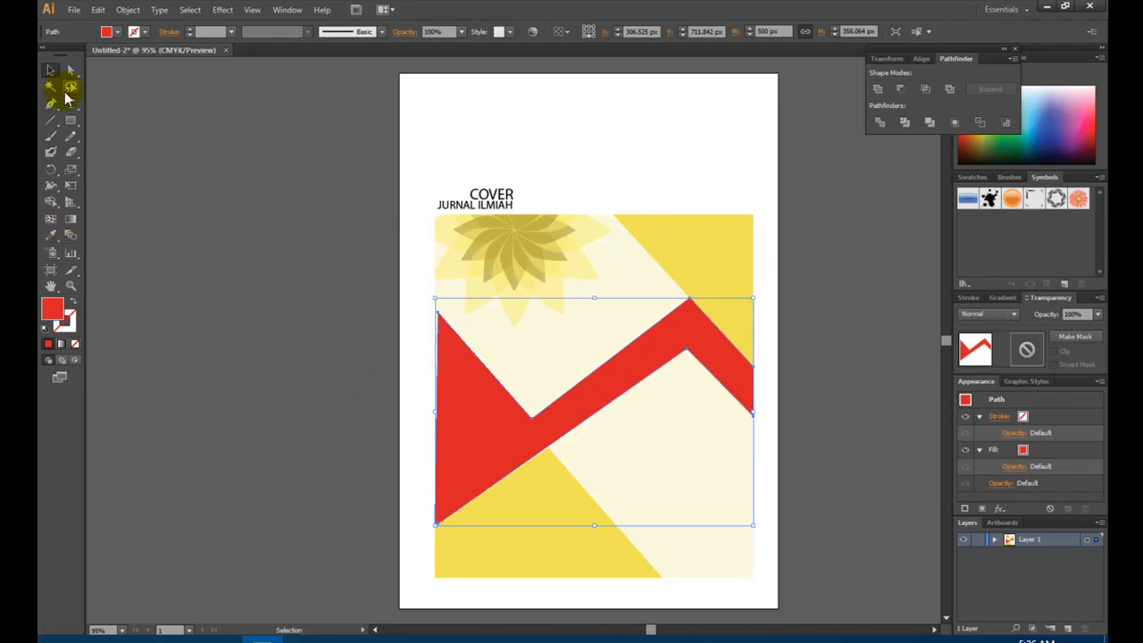
Step: Shift the red band slightly down, lower its bottom-left anchor to about Y 747.6 px, and deselect
click(71, 73)
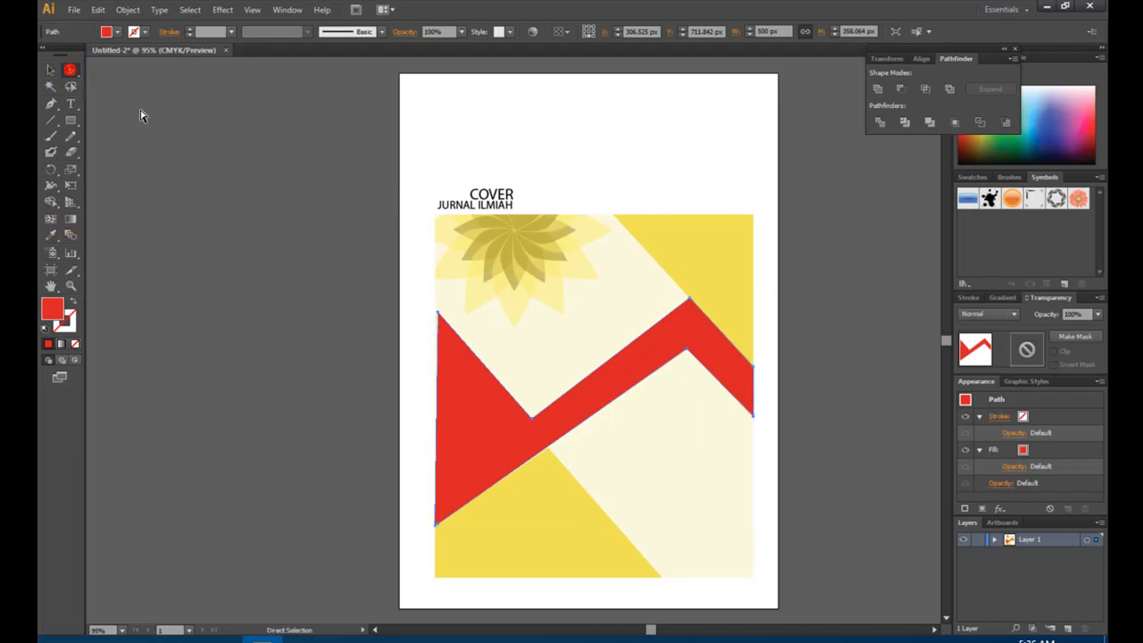
click(438, 531)
drag(436, 532, 435, 539)
click(98, 9)
click(105, 28)
click(436, 540)
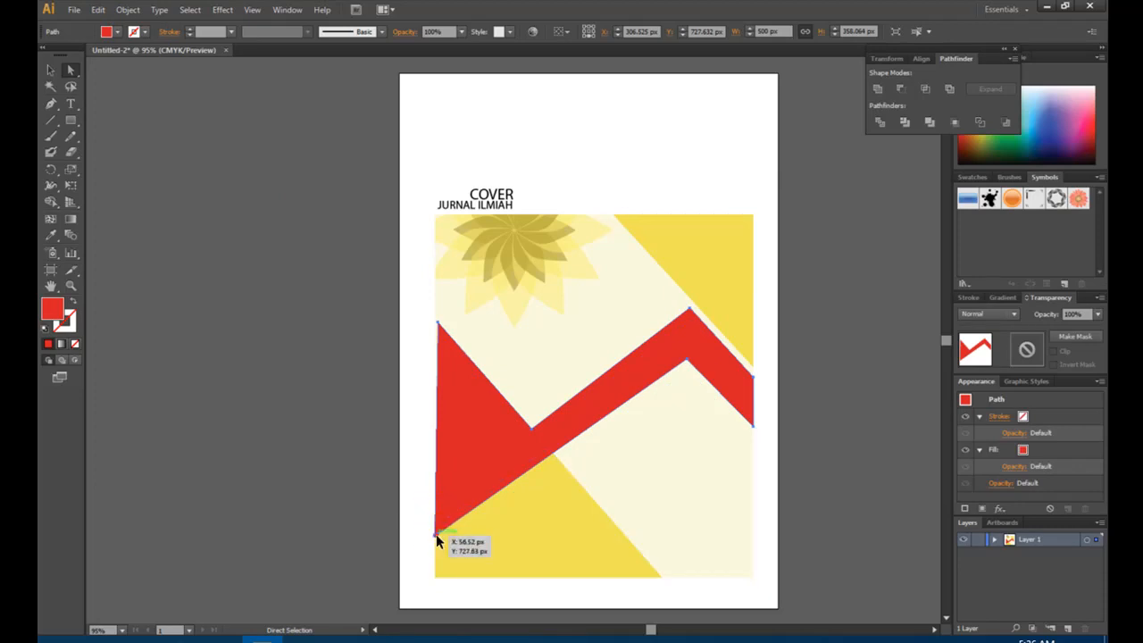
click(438, 537)
mouse_move(438, 539)
mouse_down()
mouse_move(477, 519)
mouse_move(440, 545)
mouse_up()
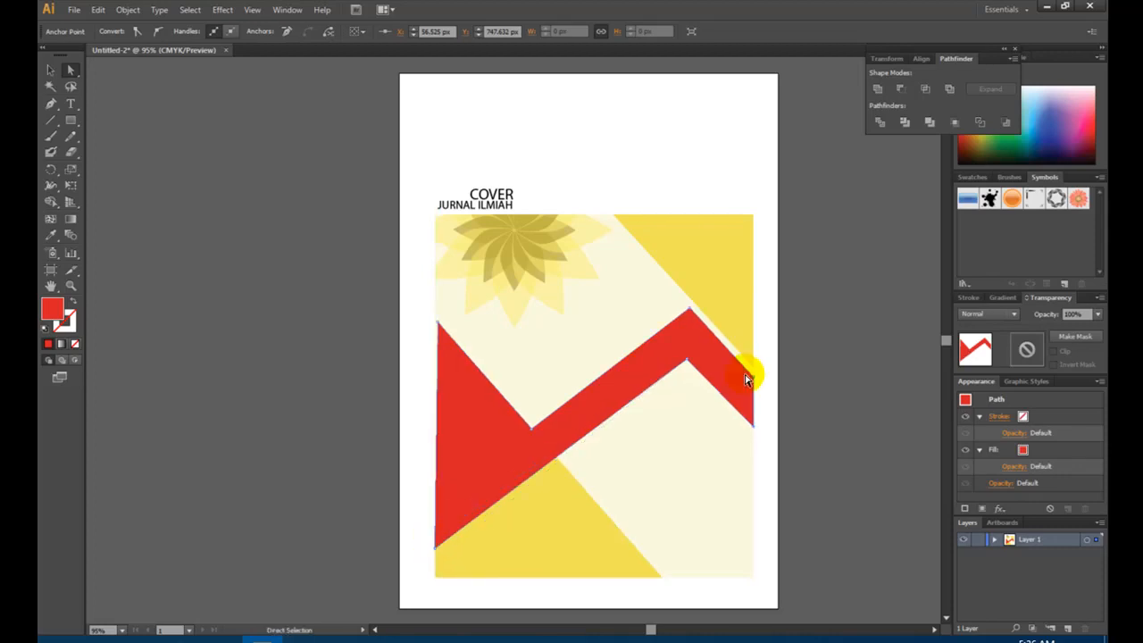
click(696, 420)
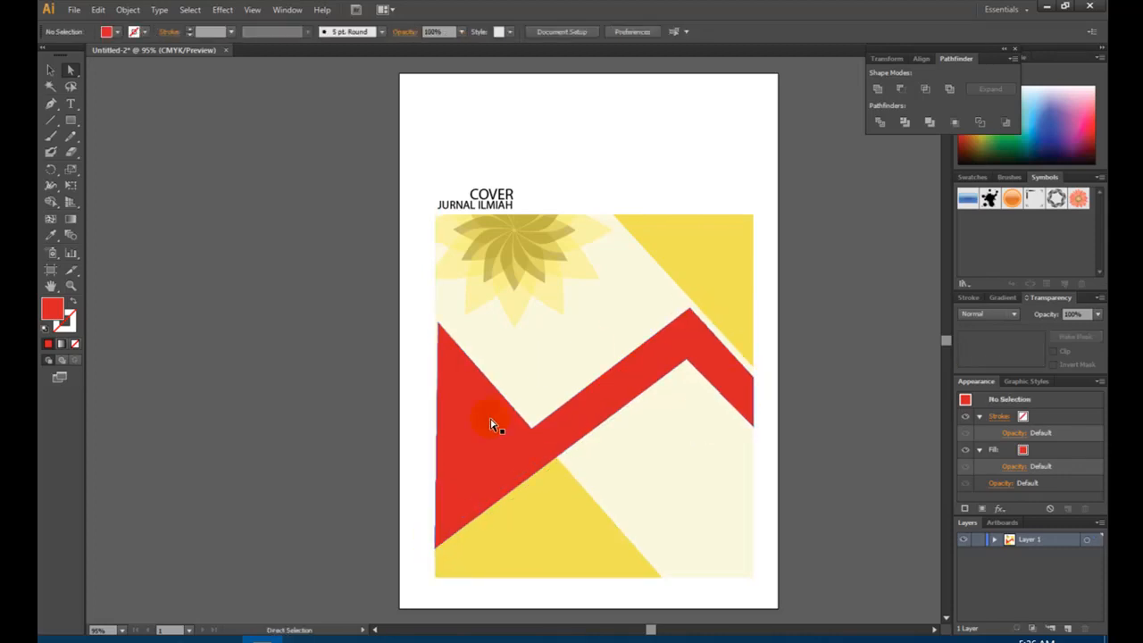
Step: Align the band's upper-left anchor with the rectangle's left edge and its peak and upper-right anchors with the corner triangle, making it about 389 px high
click(436, 326)
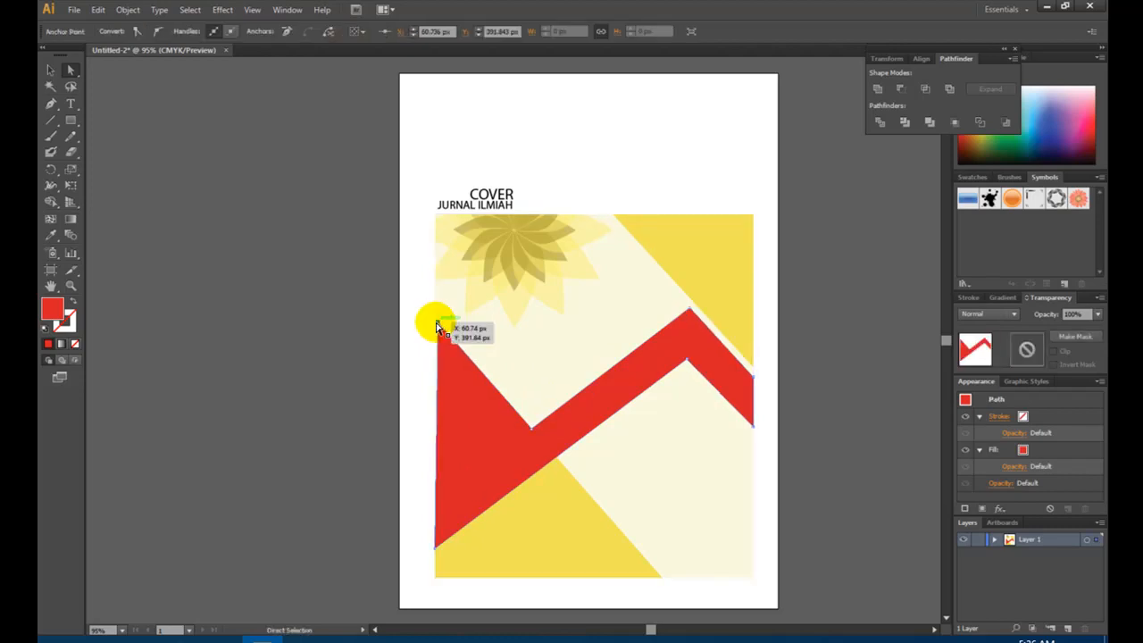
drag(436, 325, 435, 317)
drag(694, 319, 692, 303)
drag(753, 382, 682, 362)
click(813, 465)
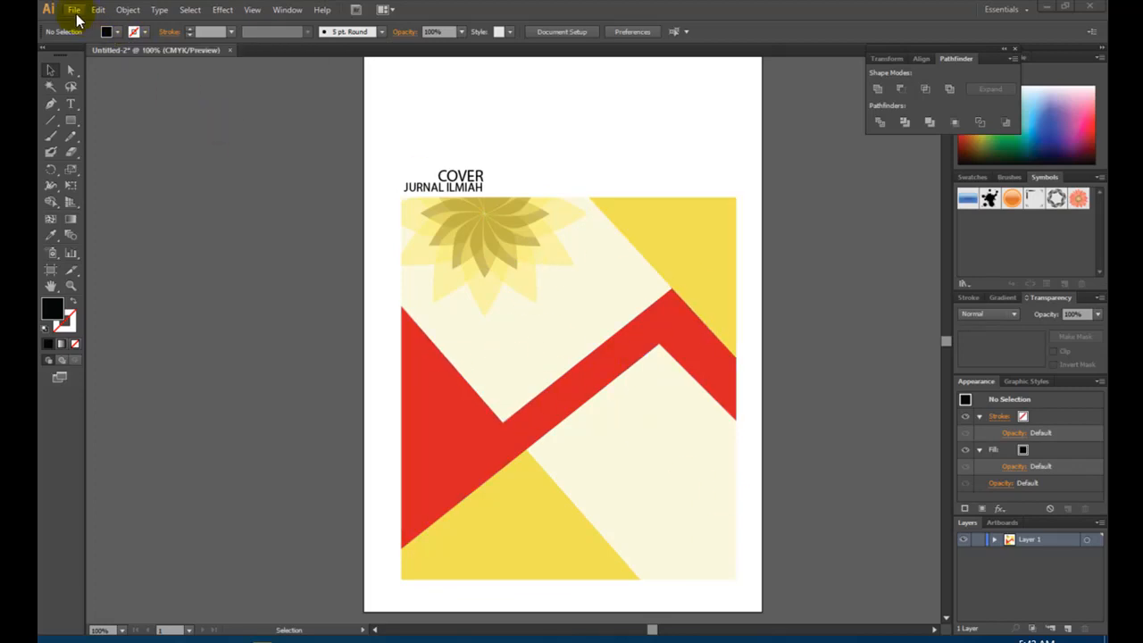
Step: Open the image wayang.jpg from the folder materi gambar desain grafis
click(78, 15)
click(92, 54)
scroll(464, 242, down, 10)
click(311, 262)
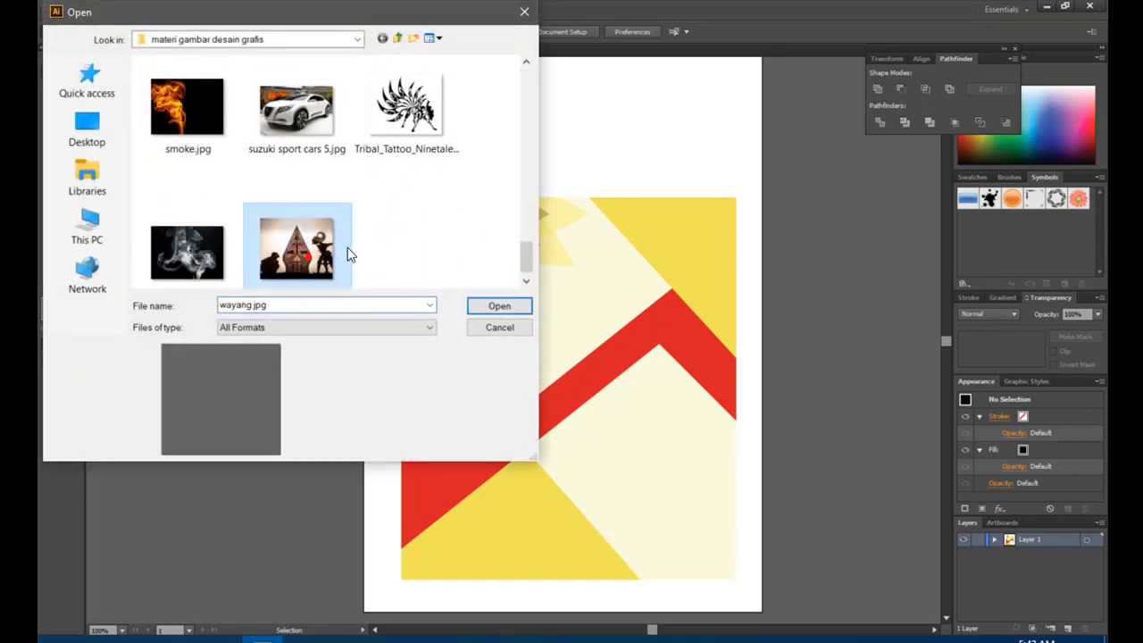
click(500, 308)
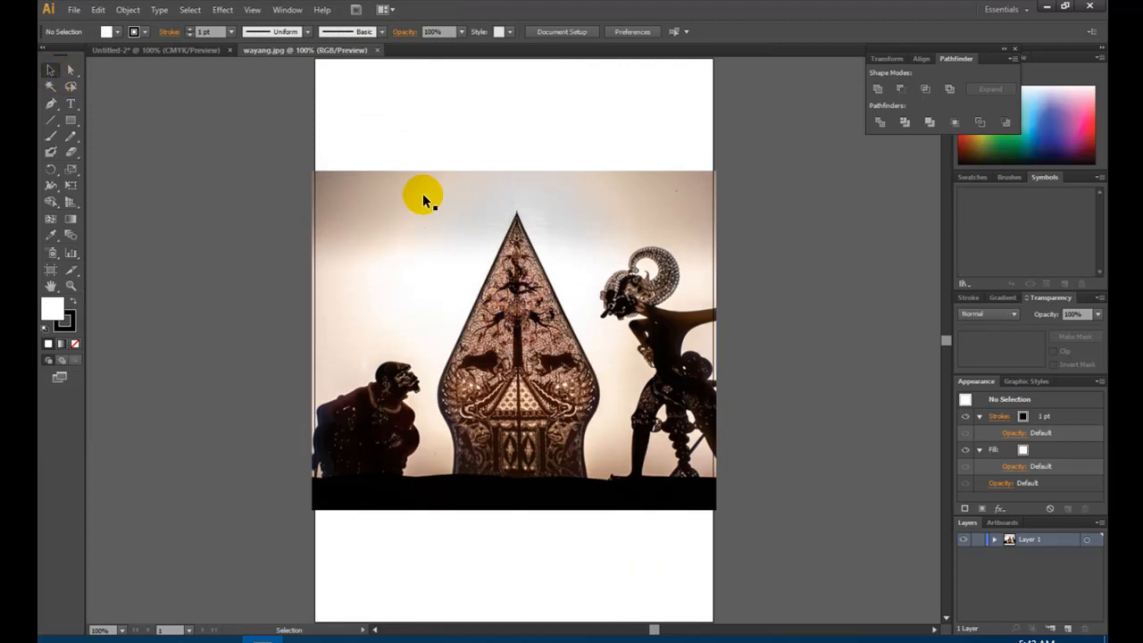
Step: Move the wayang image into the cover document, scale it to about 427 by 359 px, and place it over the flower
drag(424, 268, 184, 57)
drag(421, 135, 564, 302)
drag(659, 304, 596, 297)
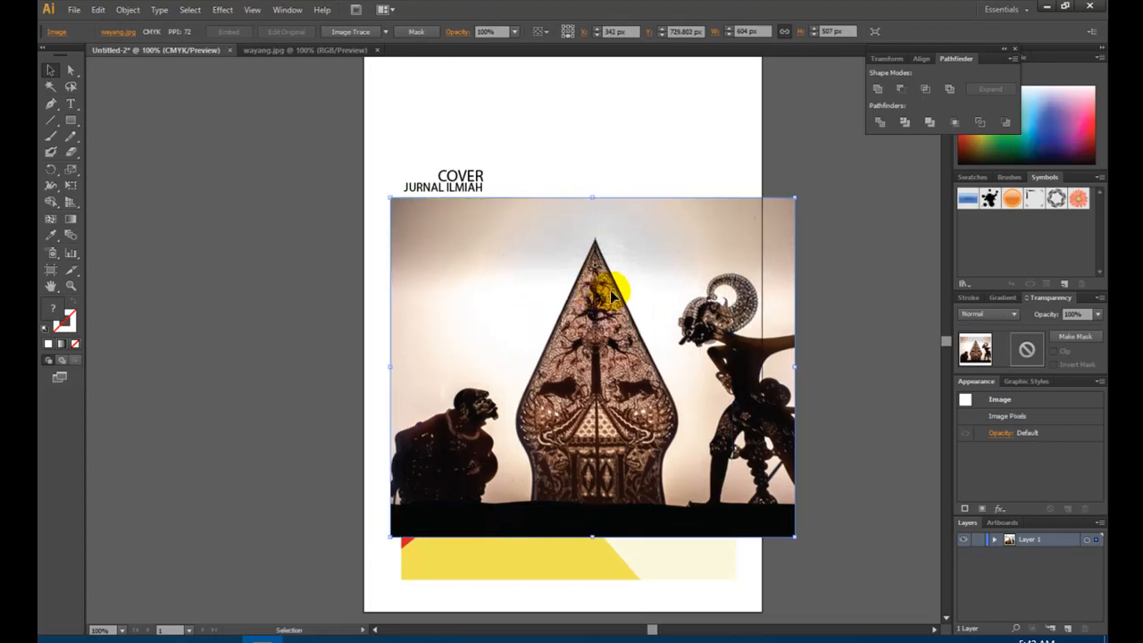
drag(795, 195, 694, 301)
drag(591, 350, 595, 240)
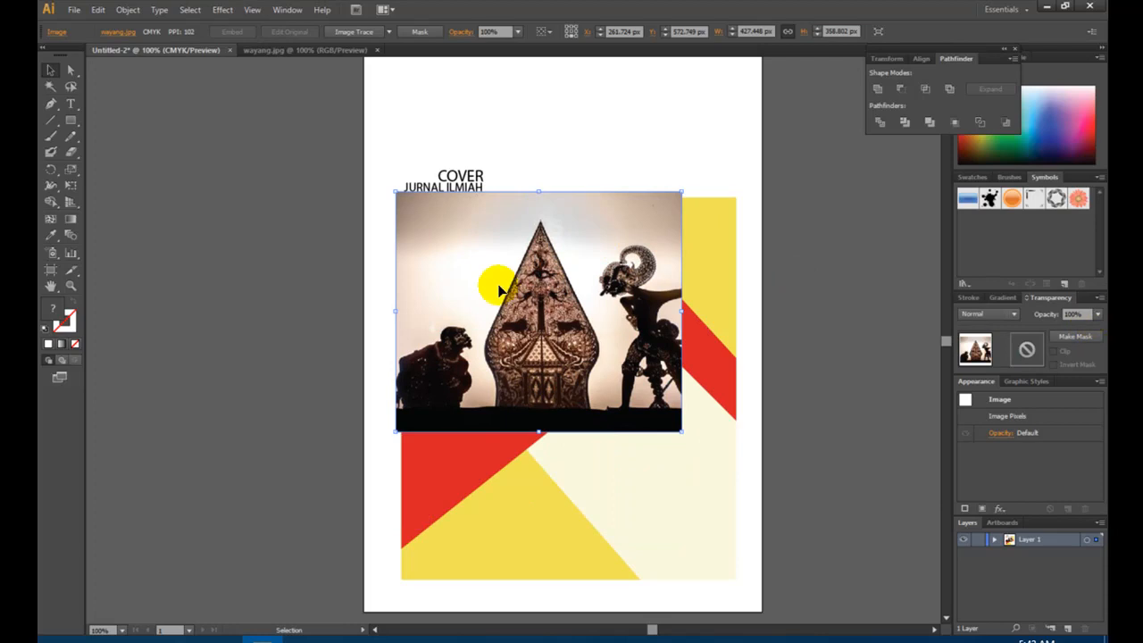
Step: Set the wayang image's opacity to 30% and fit it to the cream rectangle's upper-left corner at about 404 by 339 px
click(1099, 315)
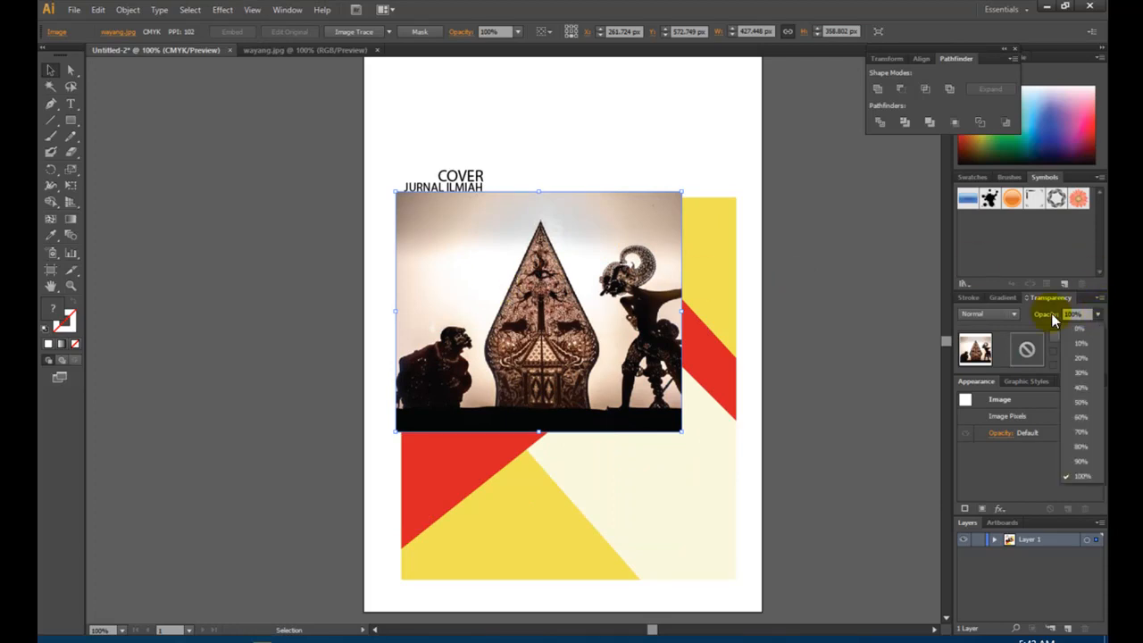
click(1082, 374)
click(611, 162)
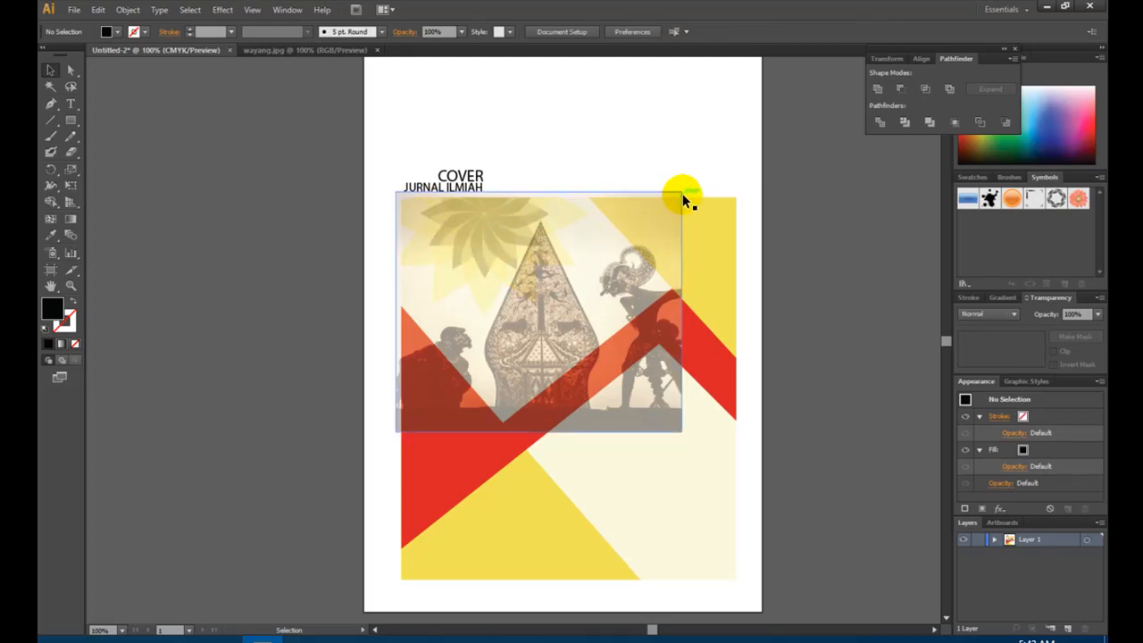
click(671, 418)
drag(683, 433, 612, 404)
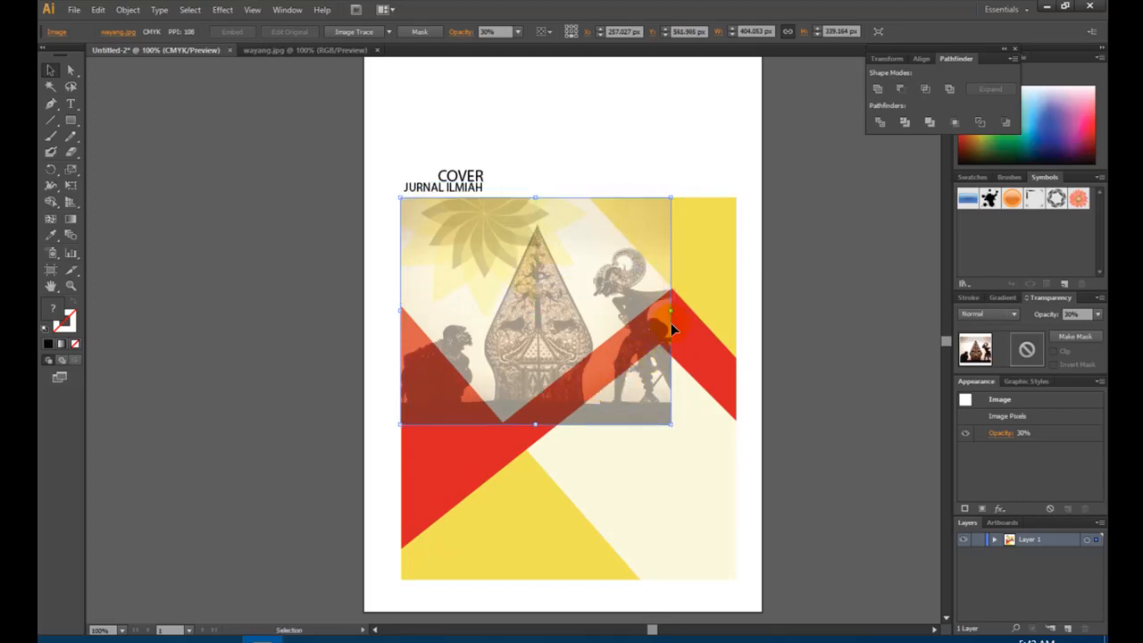
click(798, 219)
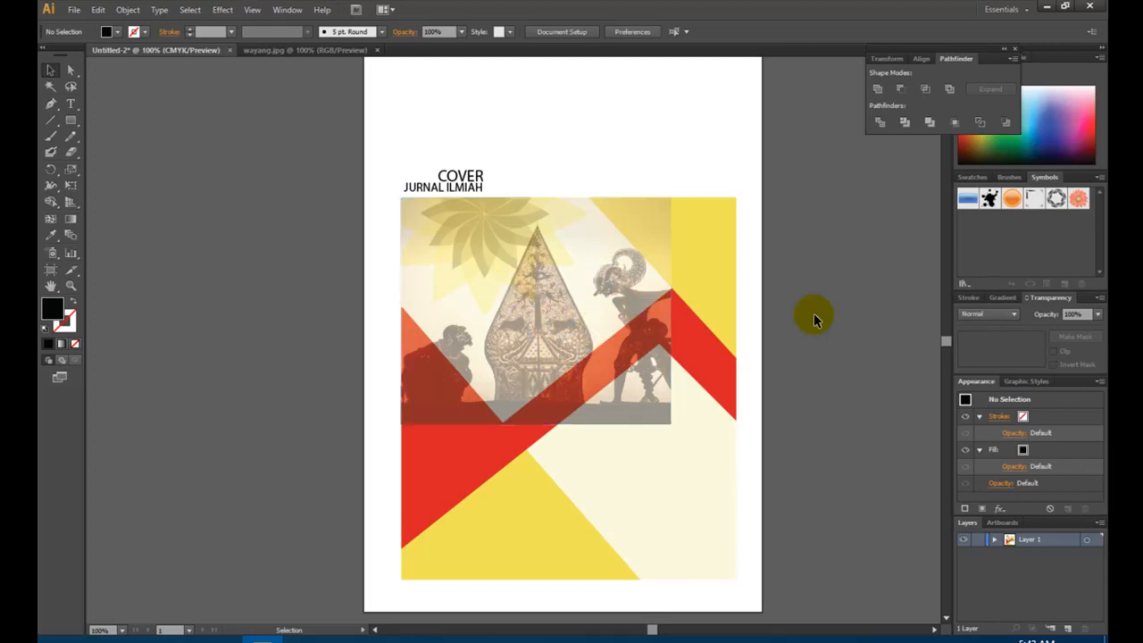
Step: Bring the red zigzag band to the front, above the wayang image, and deselect
click(582, 285)
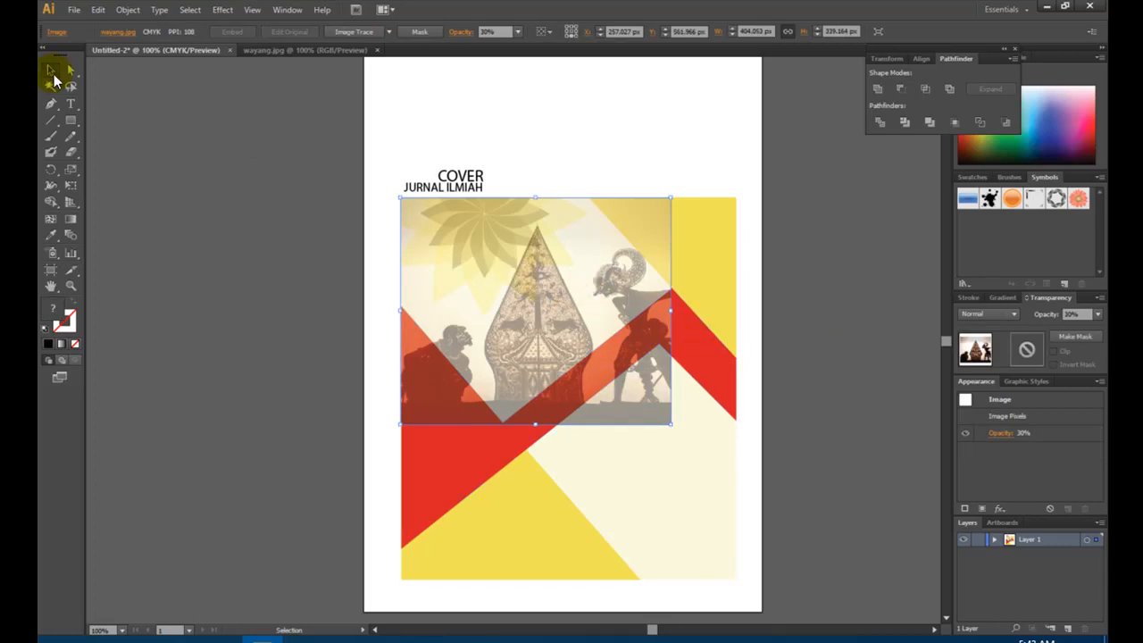
click(707, 355)
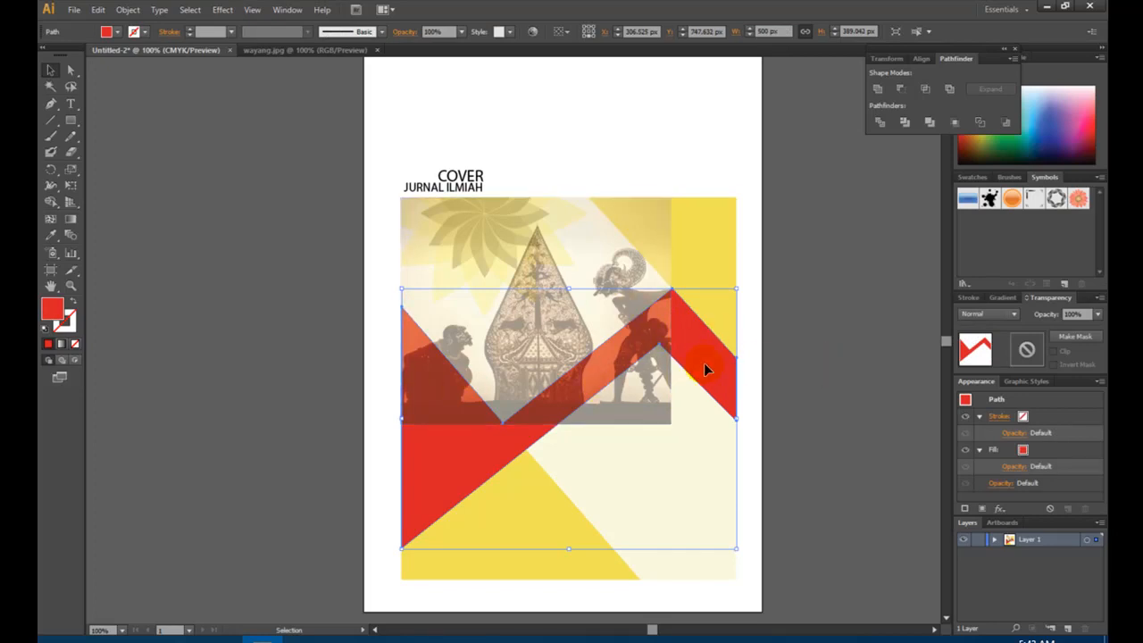
right_click(715, 358)
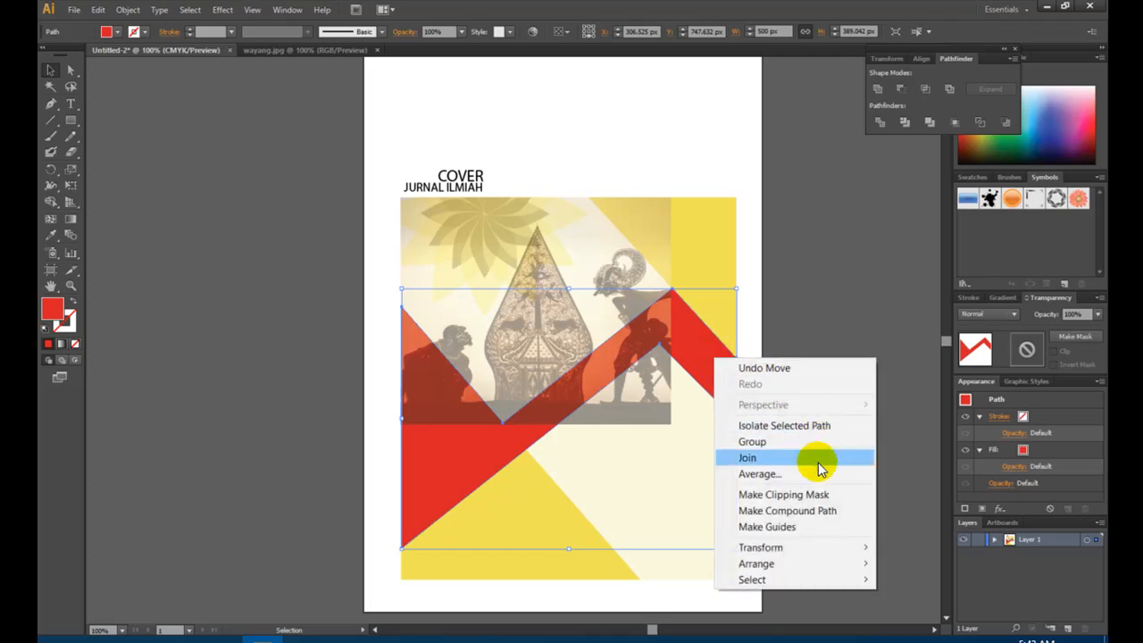
mouse_move(849, 547)
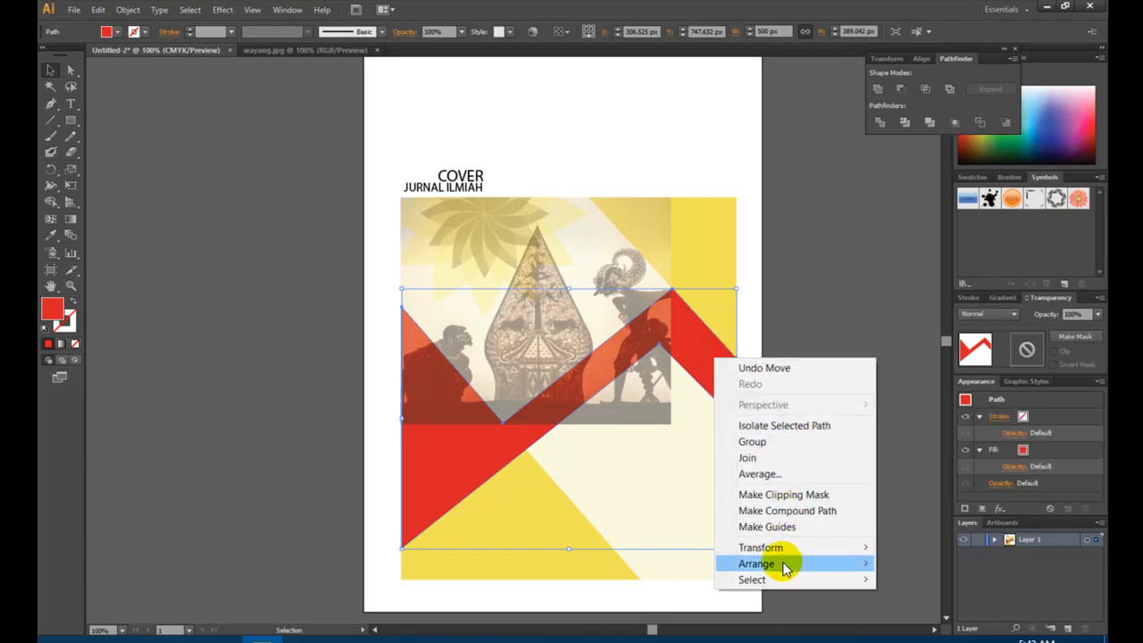
mouse_move(783, 564)
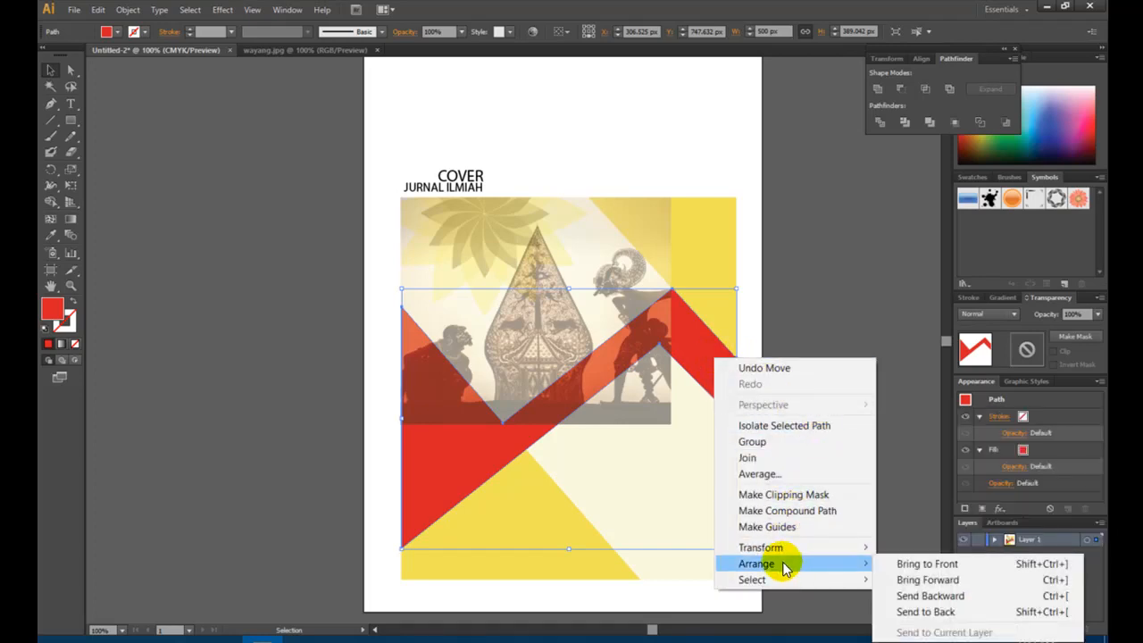
click(948, 564)
click(827, 293)
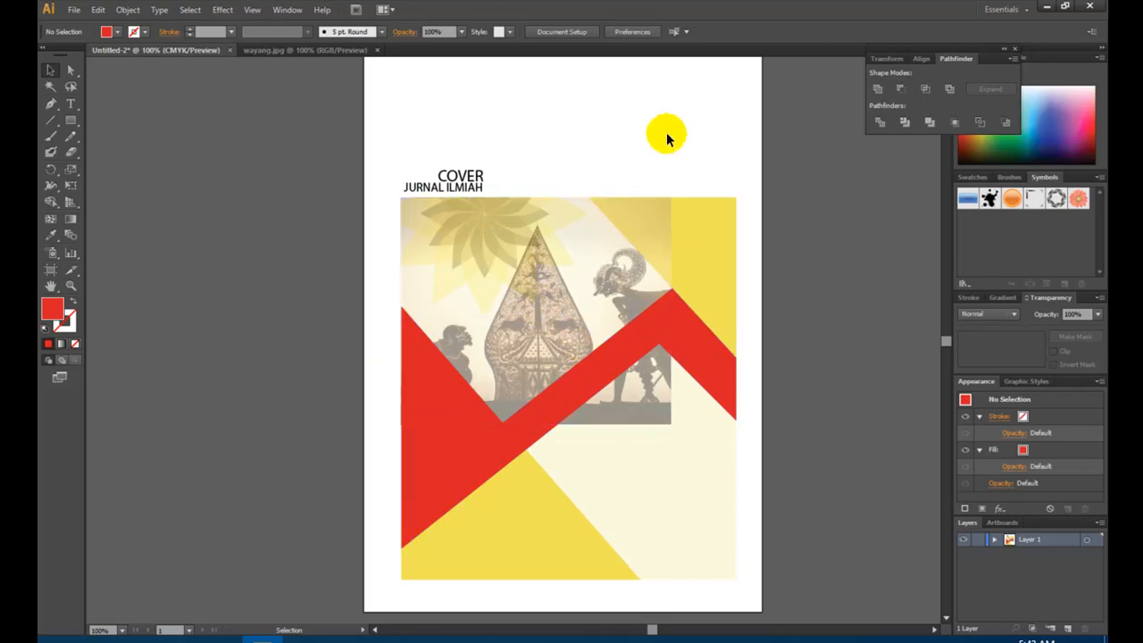
Step: Set the wayang image's opacity to 100% and deselect it
click(646, 332)
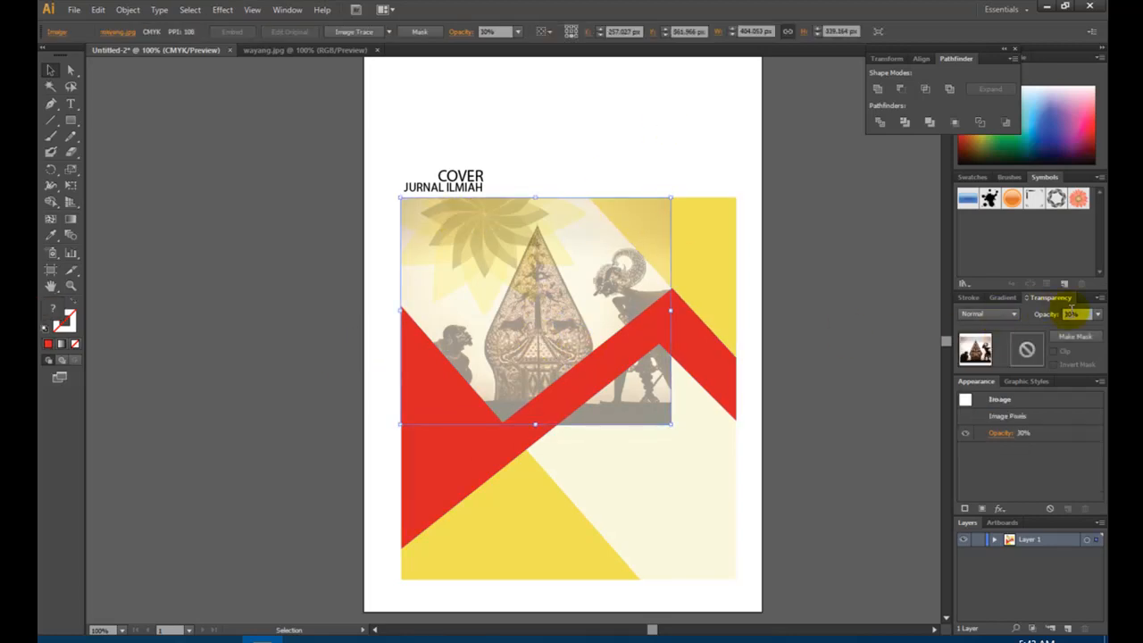
click(1099, 315)
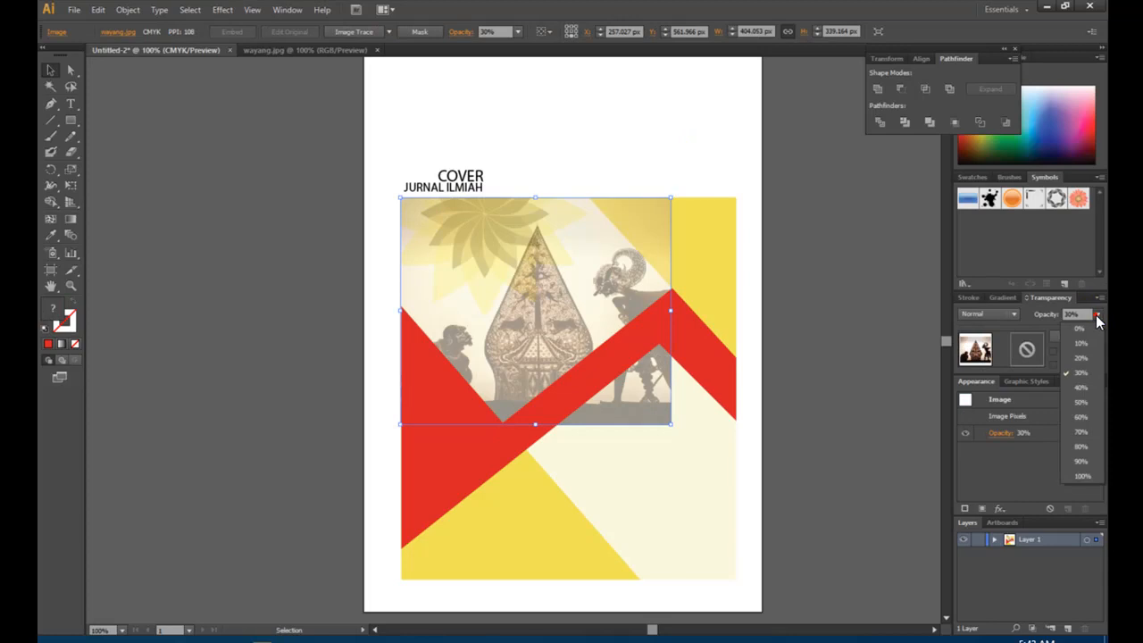
click(1076, 482)
click(849, 348)
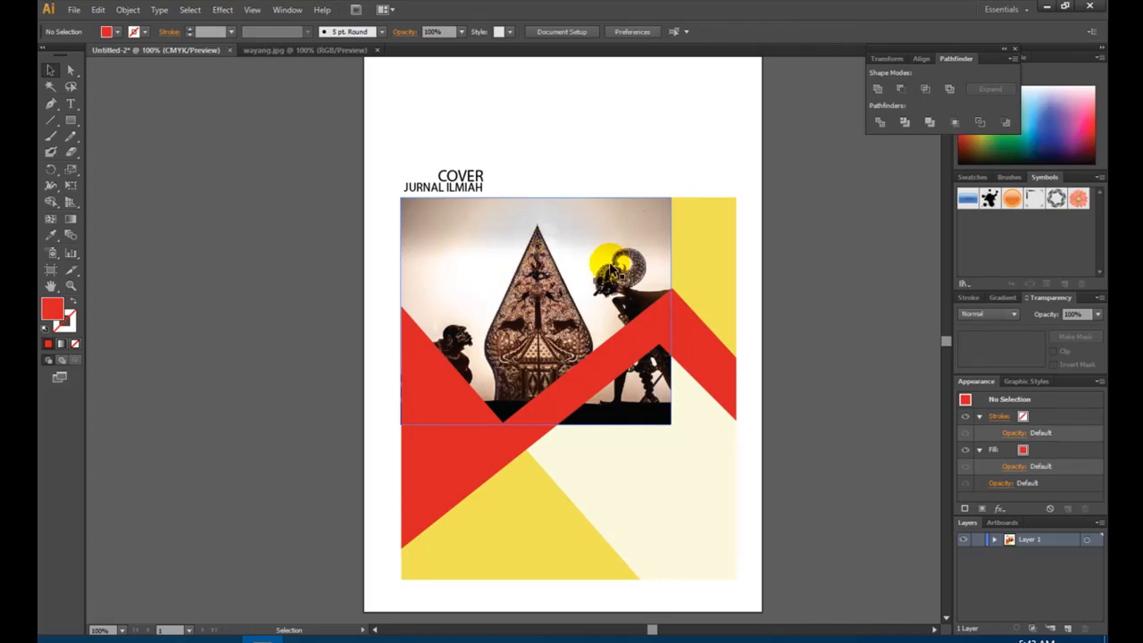
scroll(616, 268, down, 1)
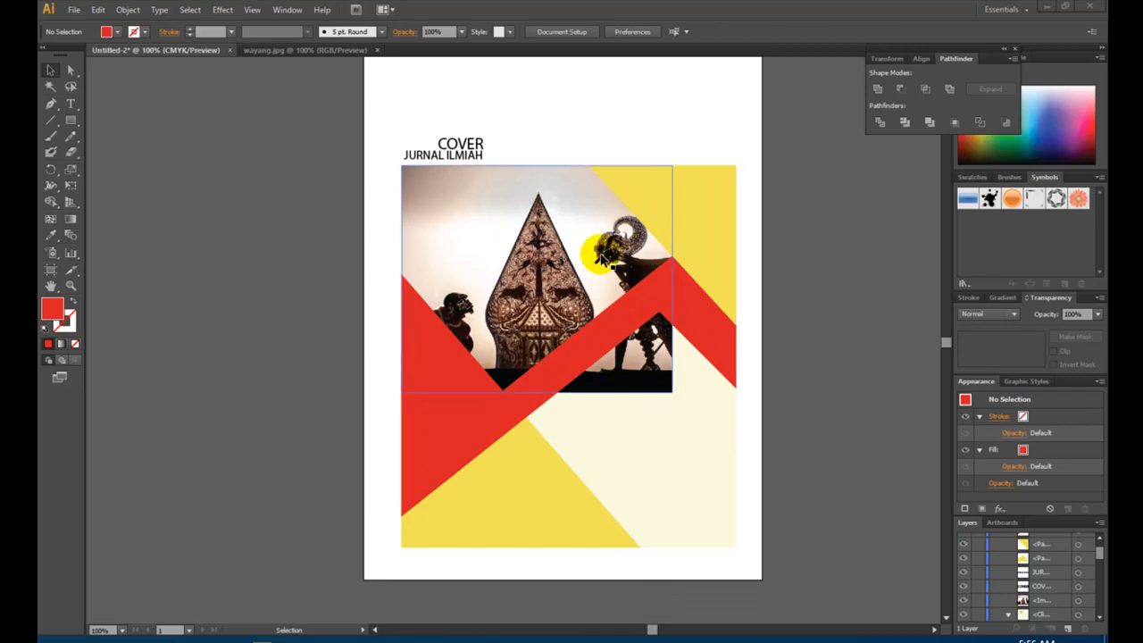
Step: Set the wayang image's opacity to 60% and deselect it
click(612, 266)
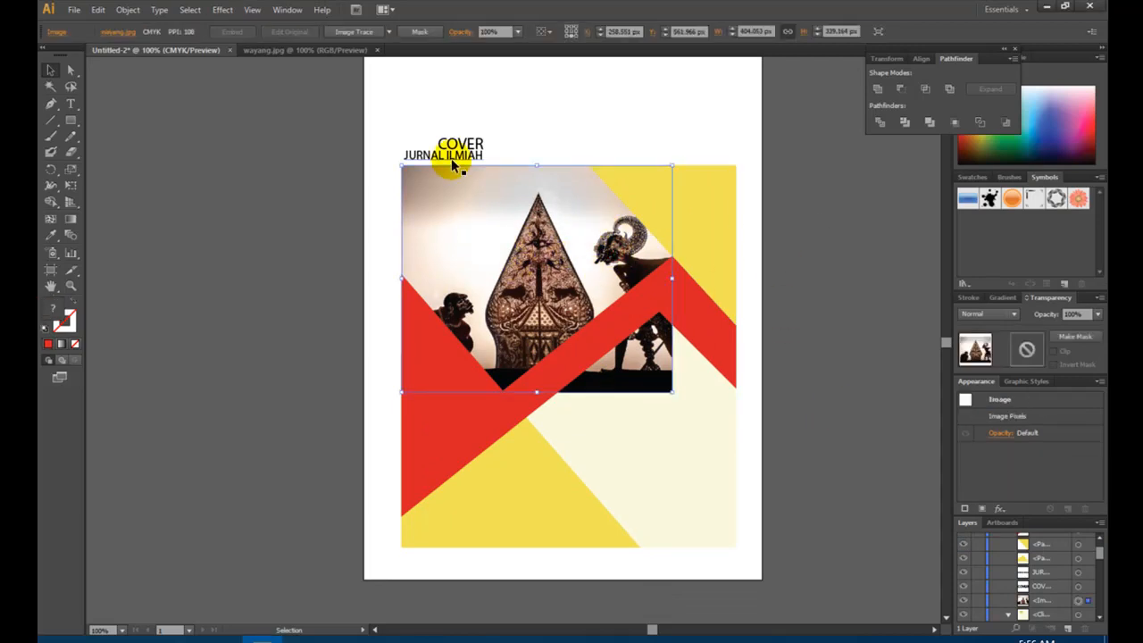
click(1098, 316)
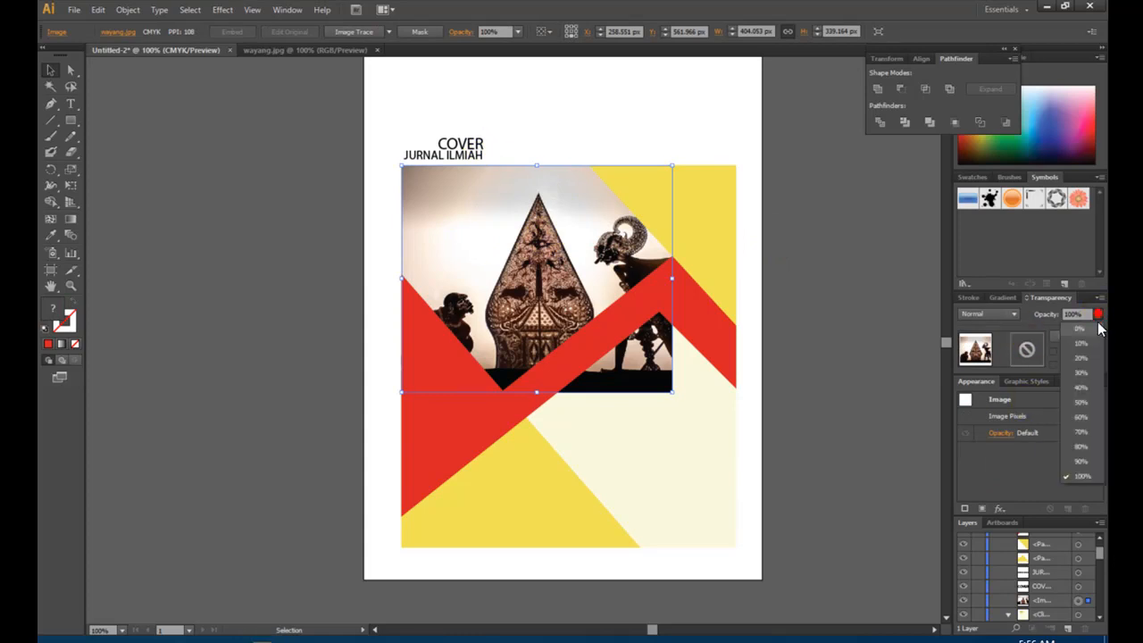
click(1090, 417)
click(808, 319)
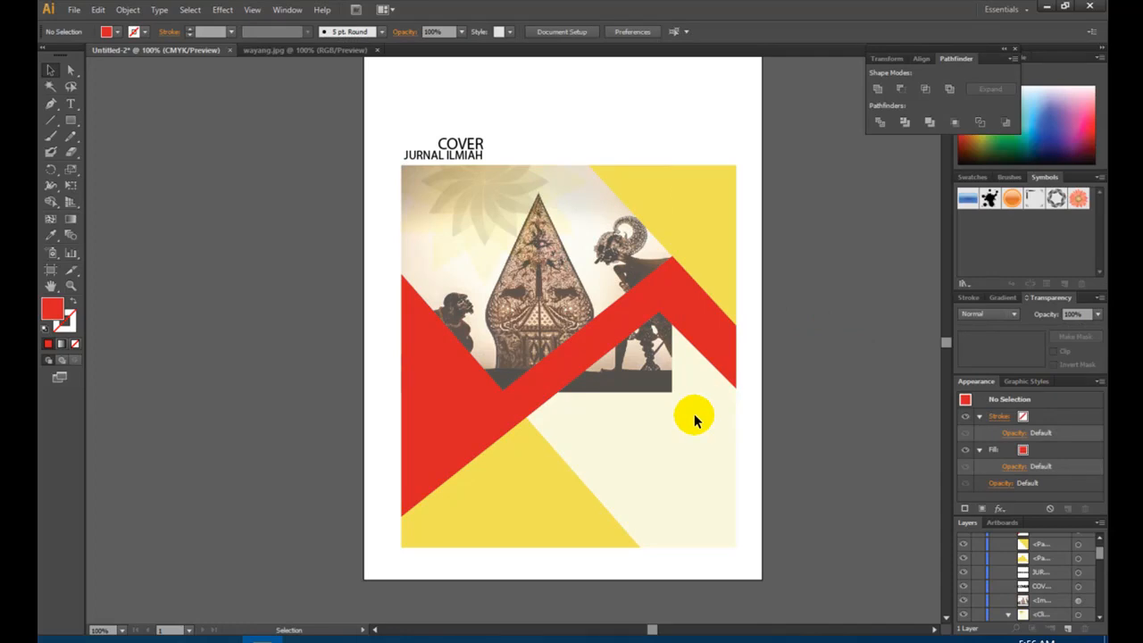
Step: Draw a closed triangle with the Pen tool beneath the red band's peak, reaching the cream rectangle's right edge
drag(51, 105, 108, 108)
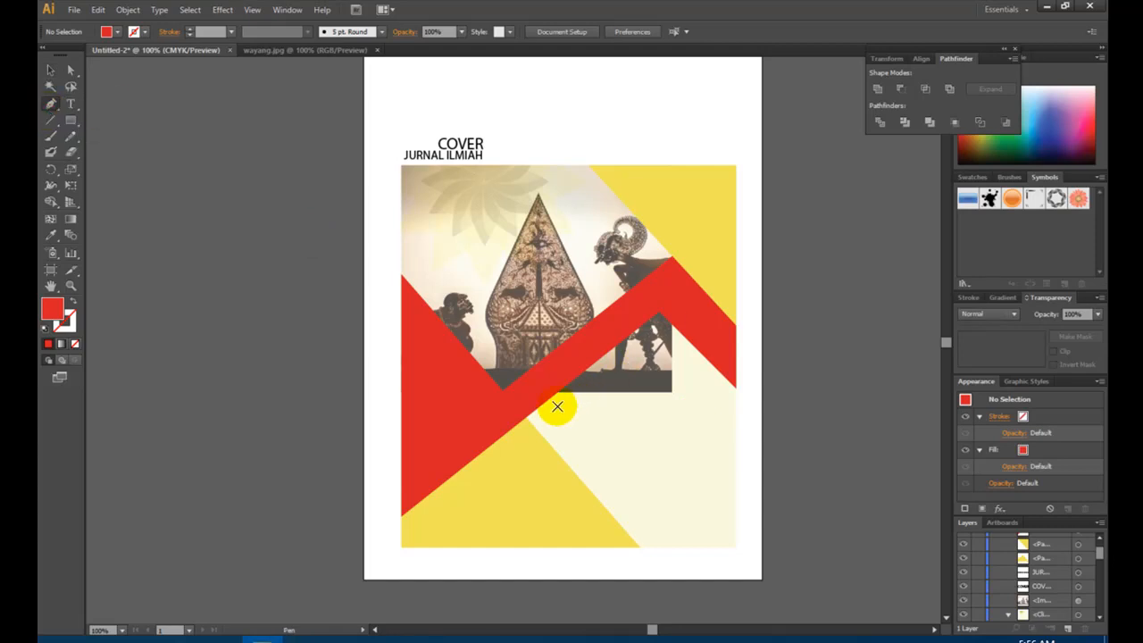
click(553, 395)
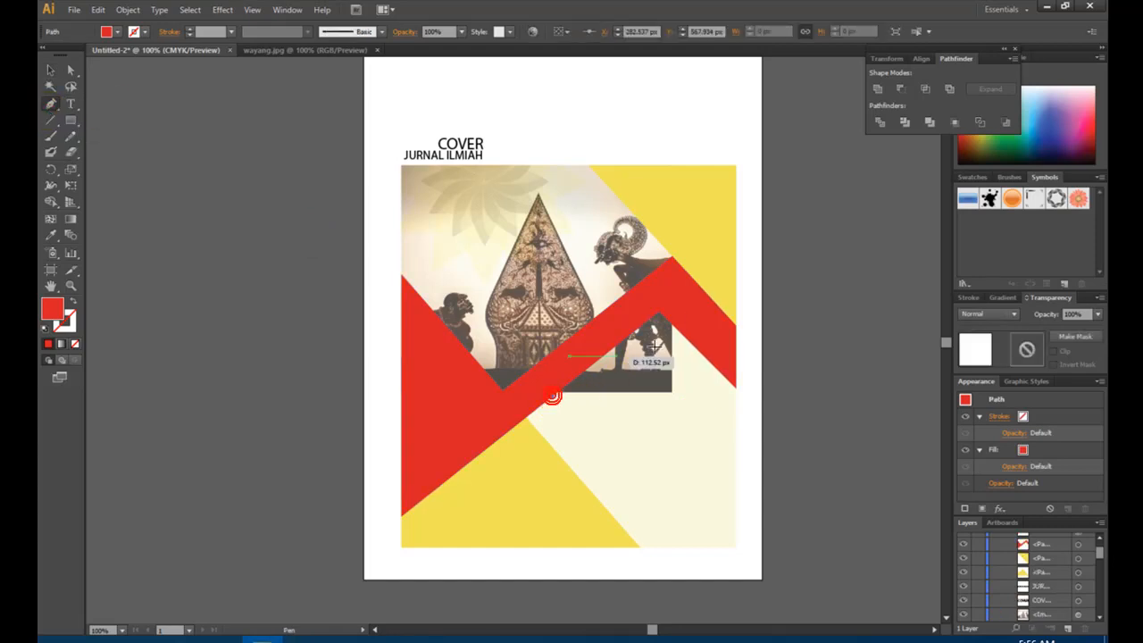
click(656, 316)
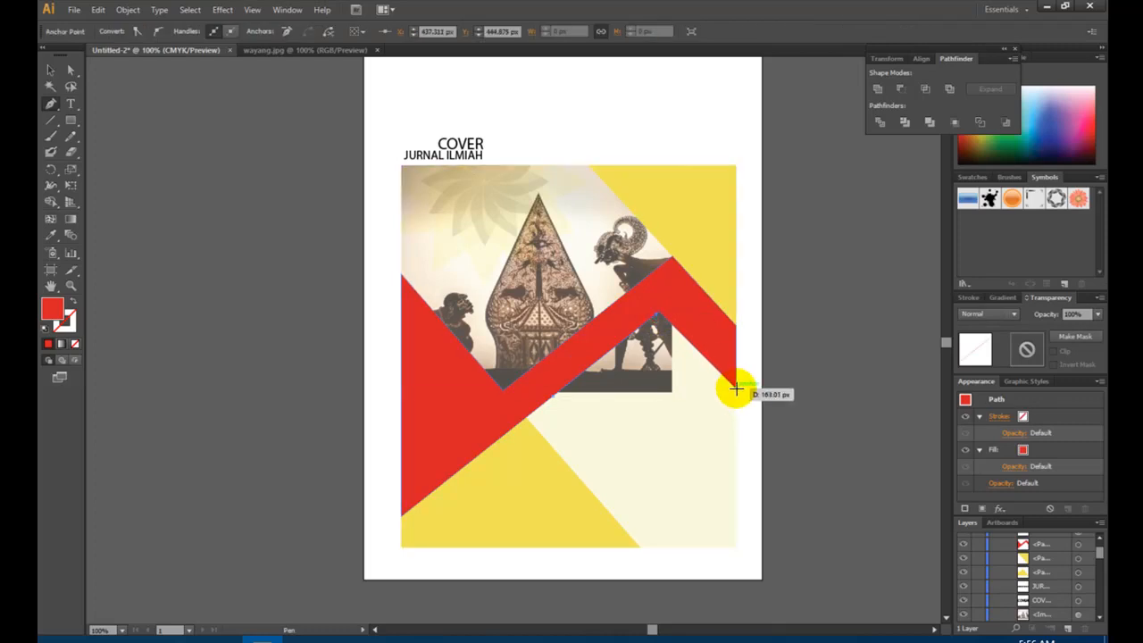
click(736, 394)
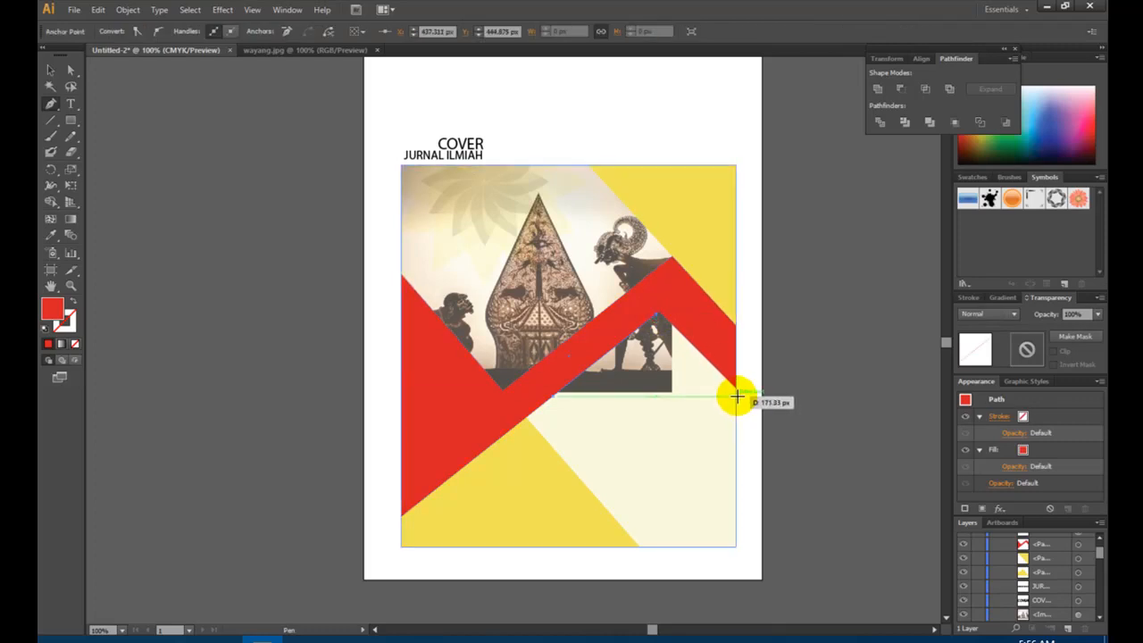
click(553, 395)
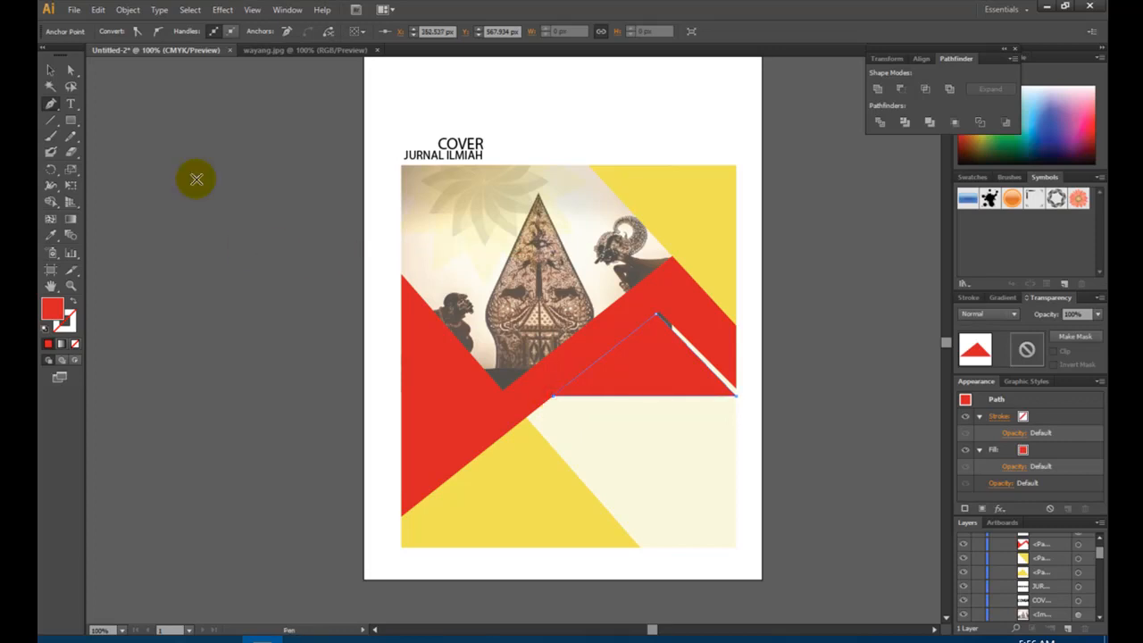
Step: Fill the new triangle under the red peak with black
key(v)
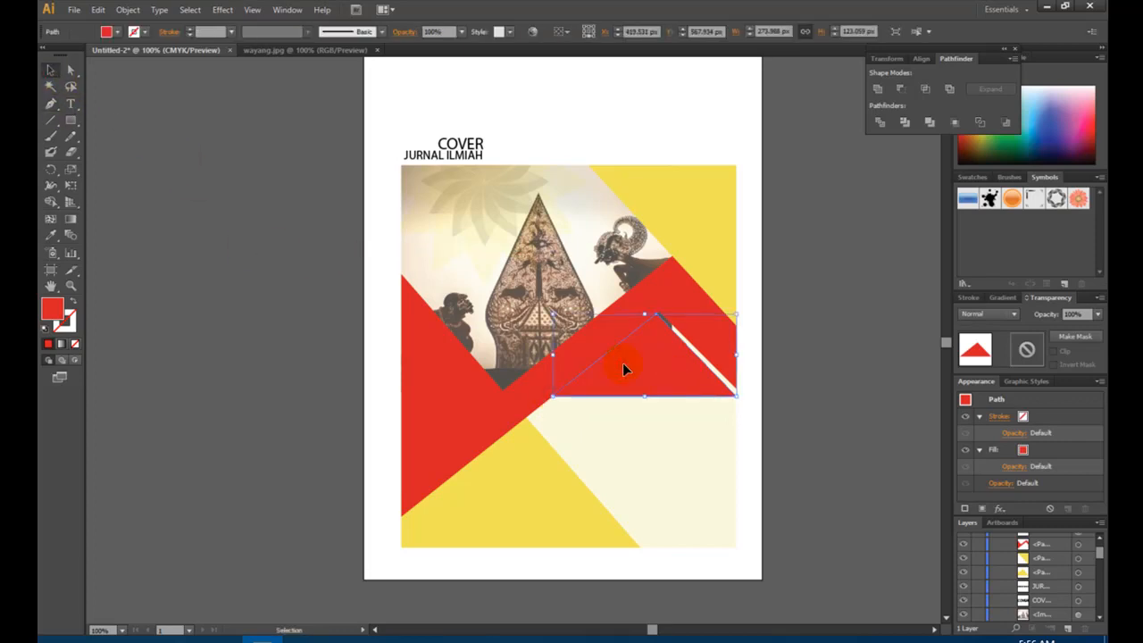
double_click(52, 309)
drag(188, 183, 207, 220)
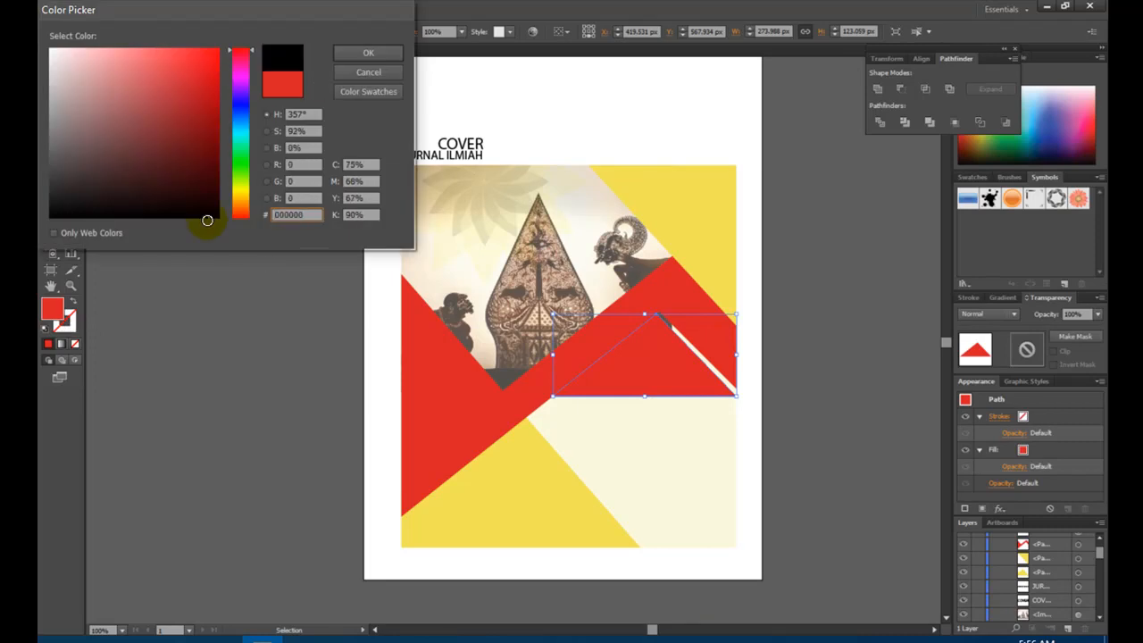
click(389, 53)
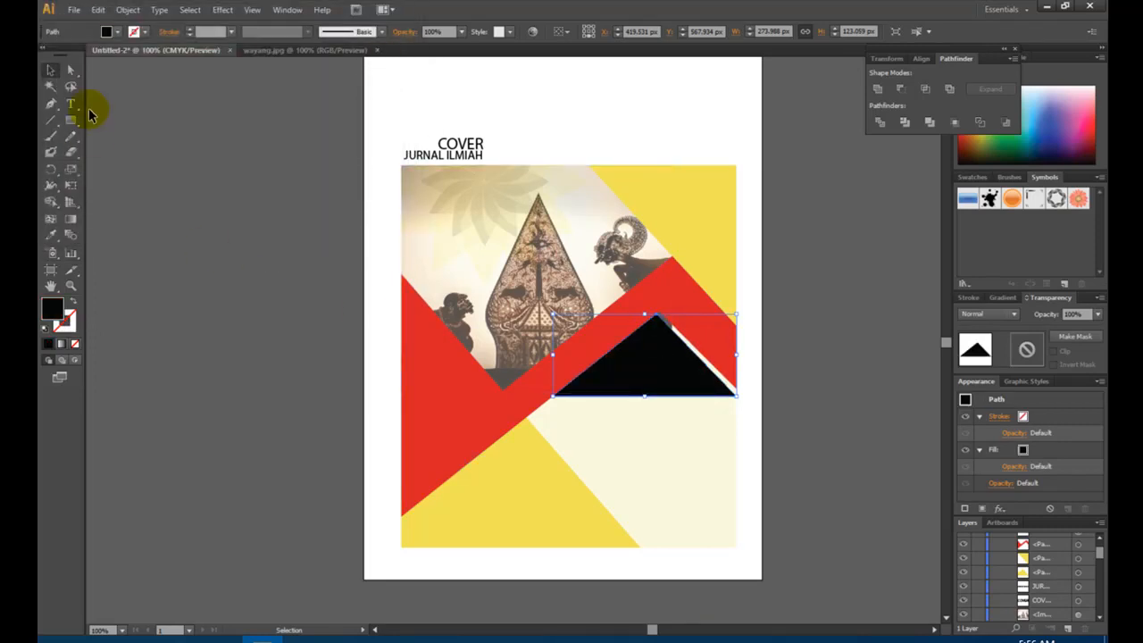
Step: Adjust the black triangle's corner points to close the gap along the red band's lower edge, and deselect
click(72, 70)
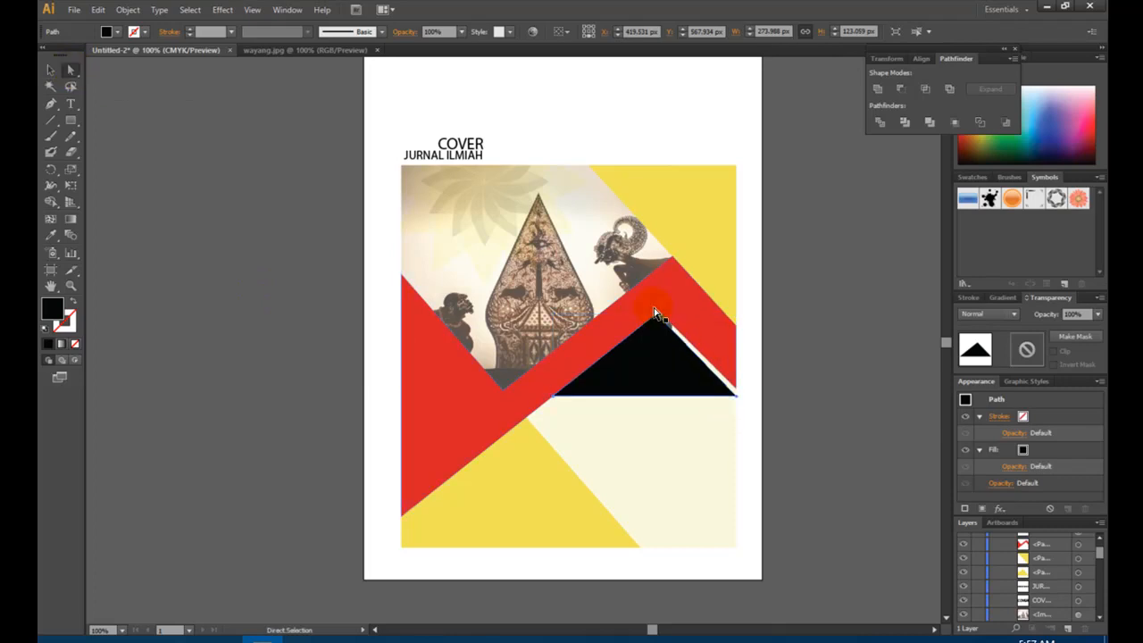
drag(659, 322, 665, 322)
mouse_move(556, 394)
mouse_down()
mouse_move(566, 391)
mouse_move(554, 398)
mouse_up()
mouse_move(735, 389)
mouse_down()
mouse_move(734, 407)
mouse_move(736, 396)
mouse_up()
click(735, 390)
click(788, 395)
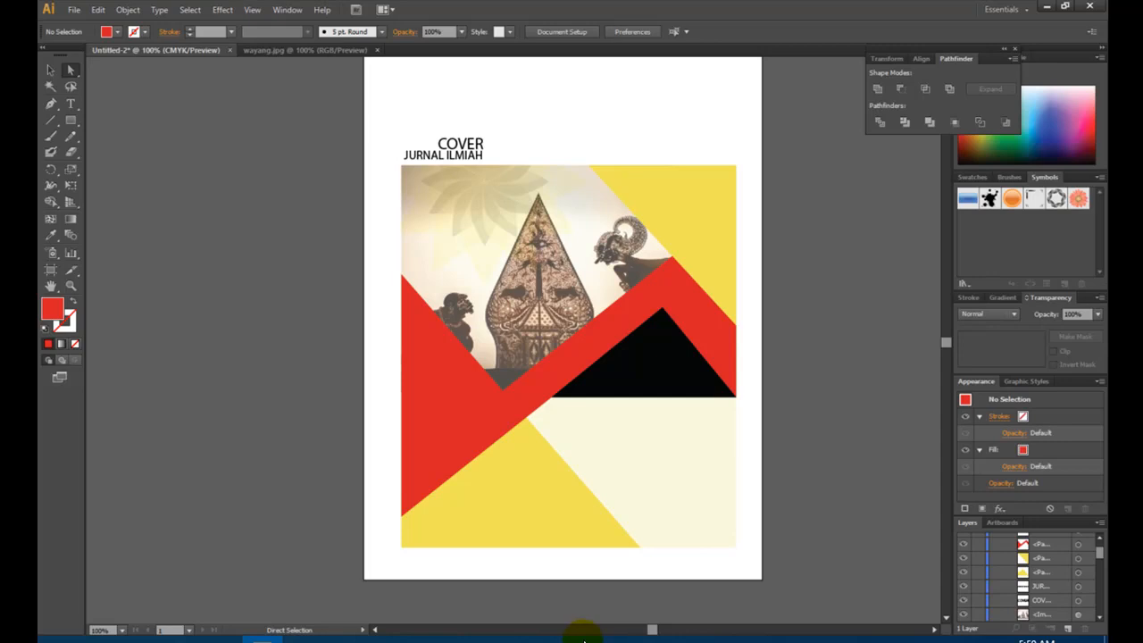
Step: Give the red zigzag band a black 4 pt stroke and deselect it
scroll(662, 352, down, 3)
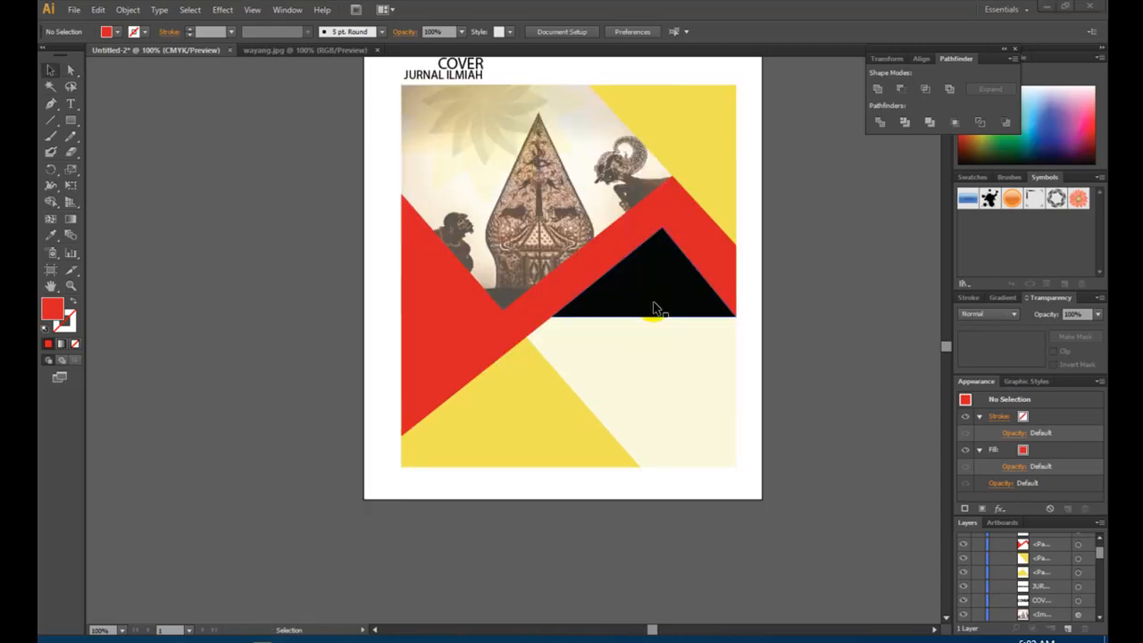
key(v)
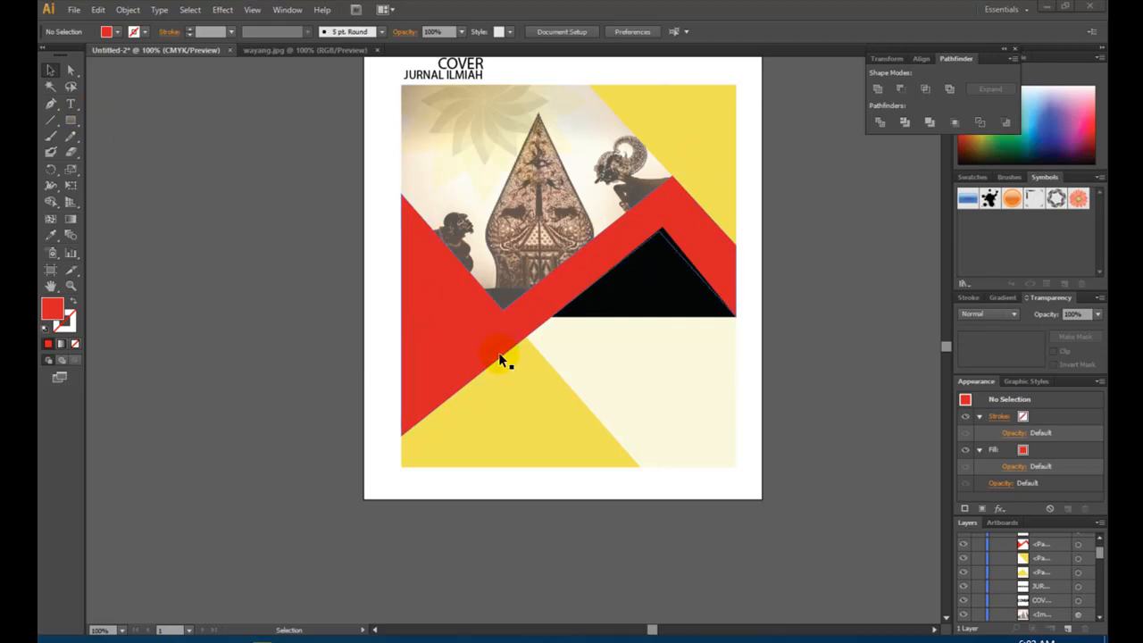
click(587, 279)
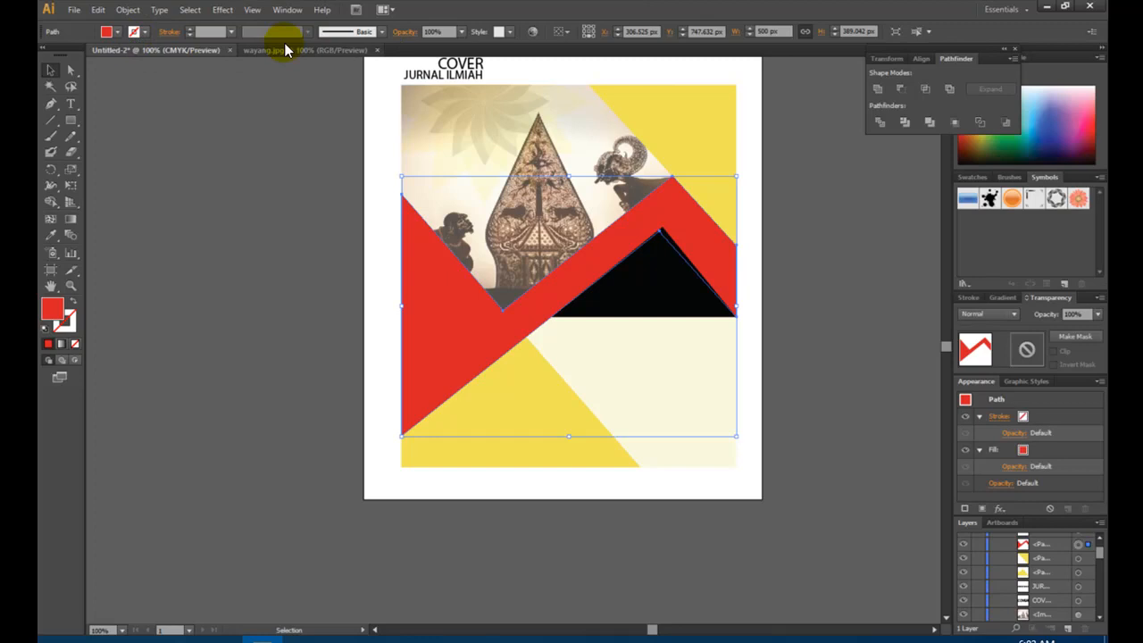
click(132, 31)
click(74, 56)
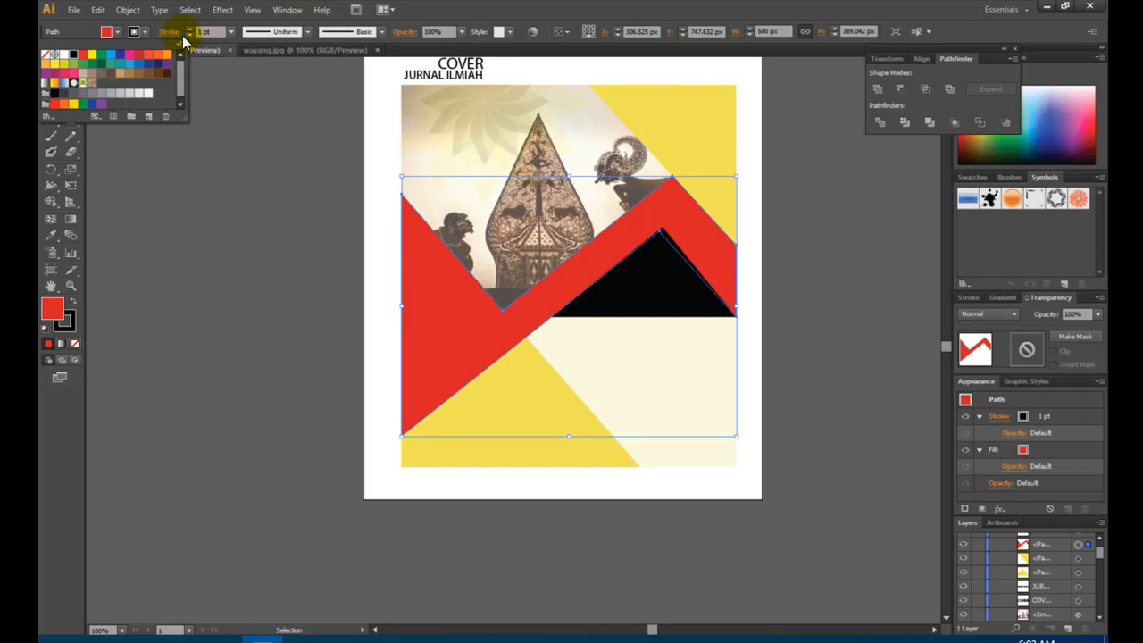
click(232, 36)
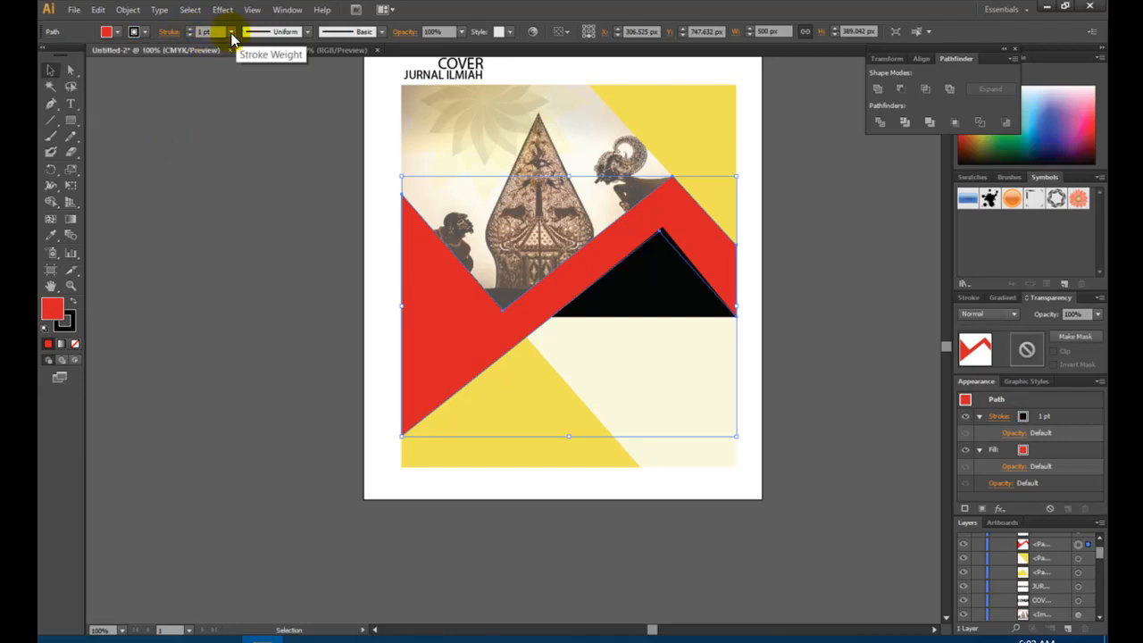
click(232, 35)
click(243, 134)
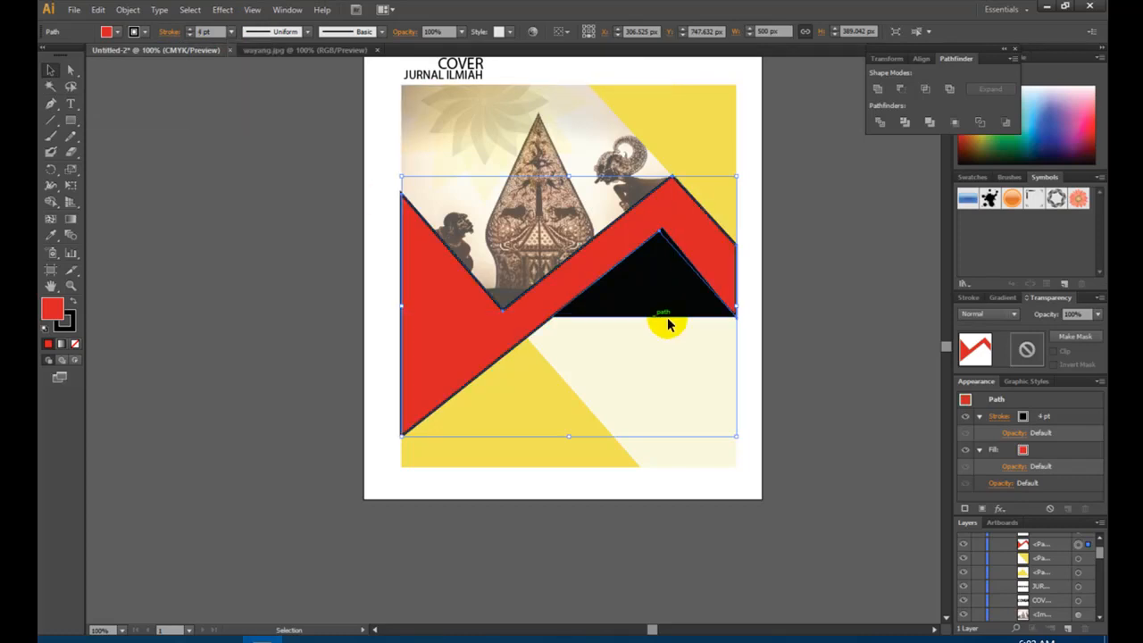
click(849, 333)
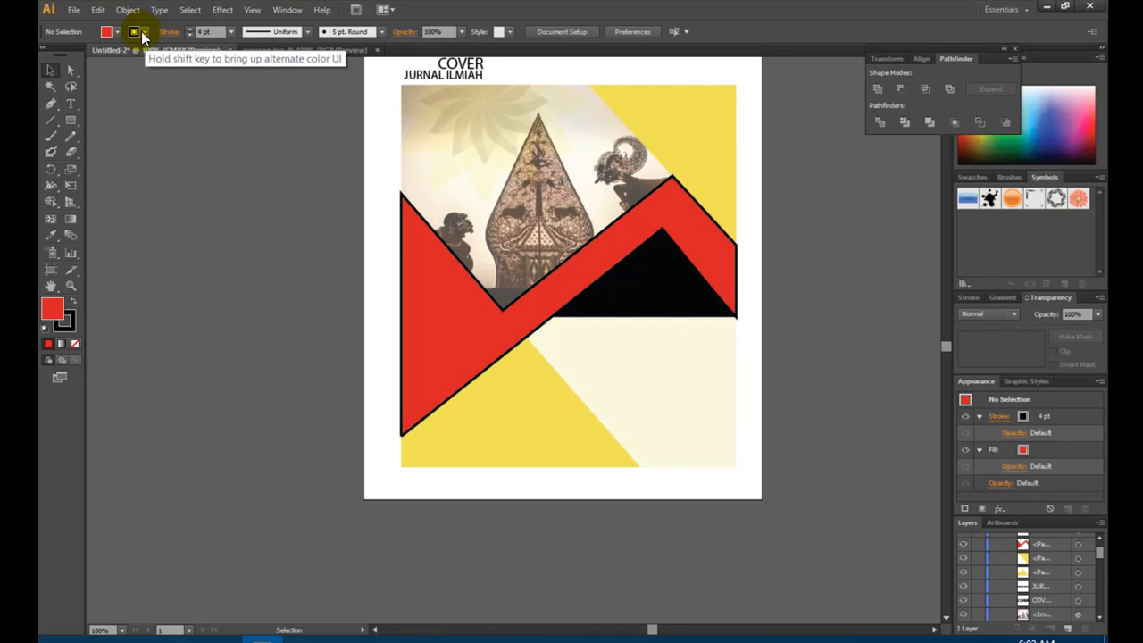
Step: Give the lower-left yellow shape a black 4 pt stroke
click(494, 412)
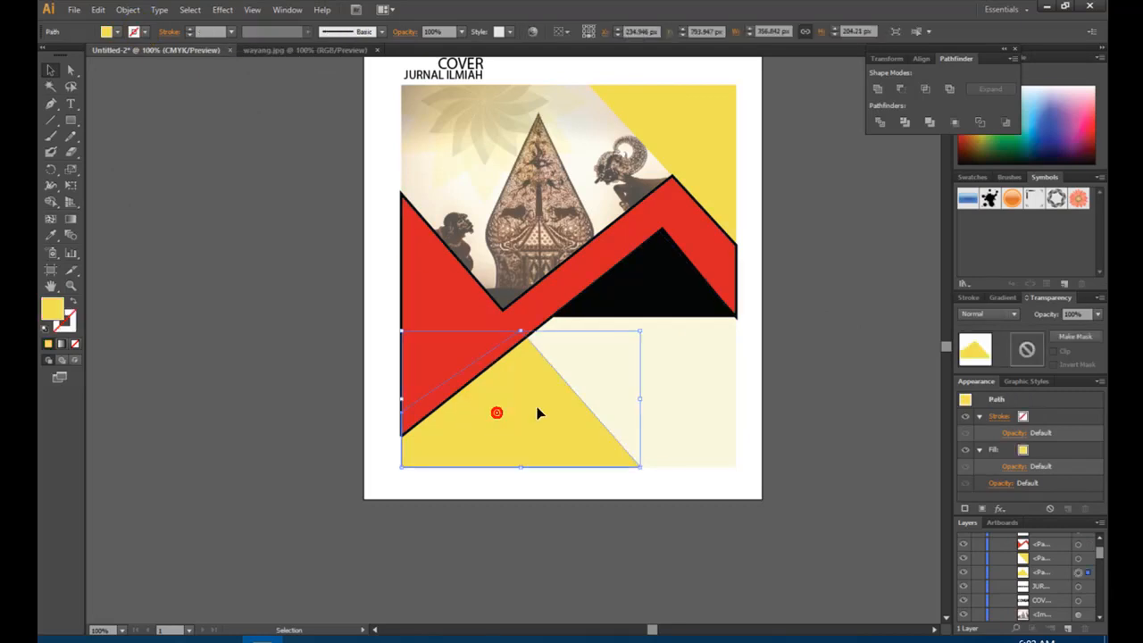
click(134, 32)
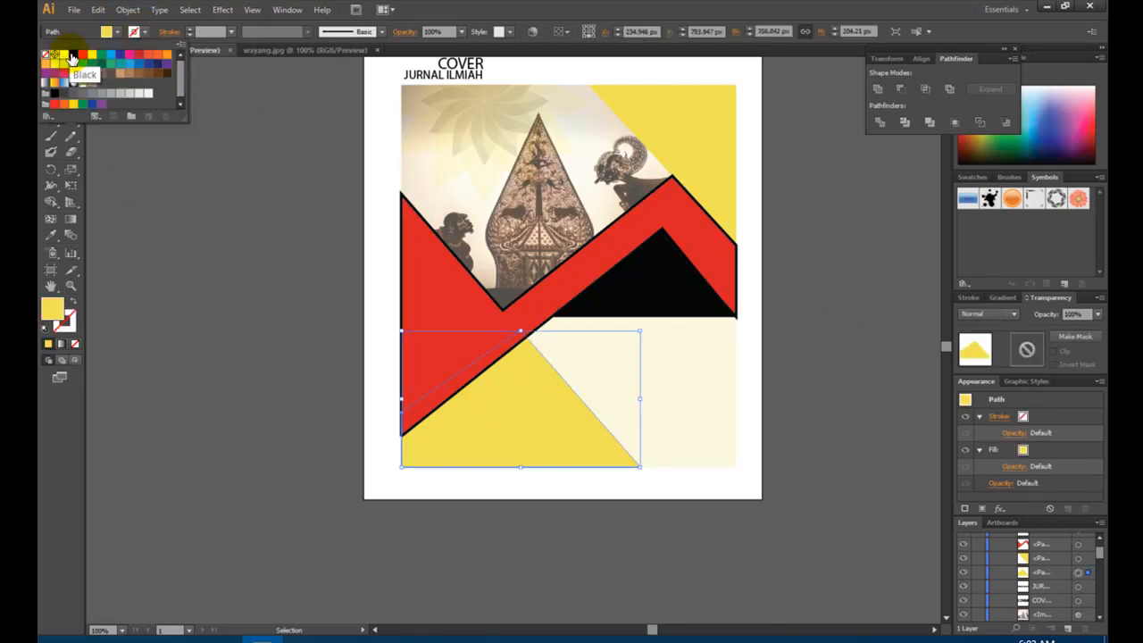
click(72, 58)
click(230, 33)
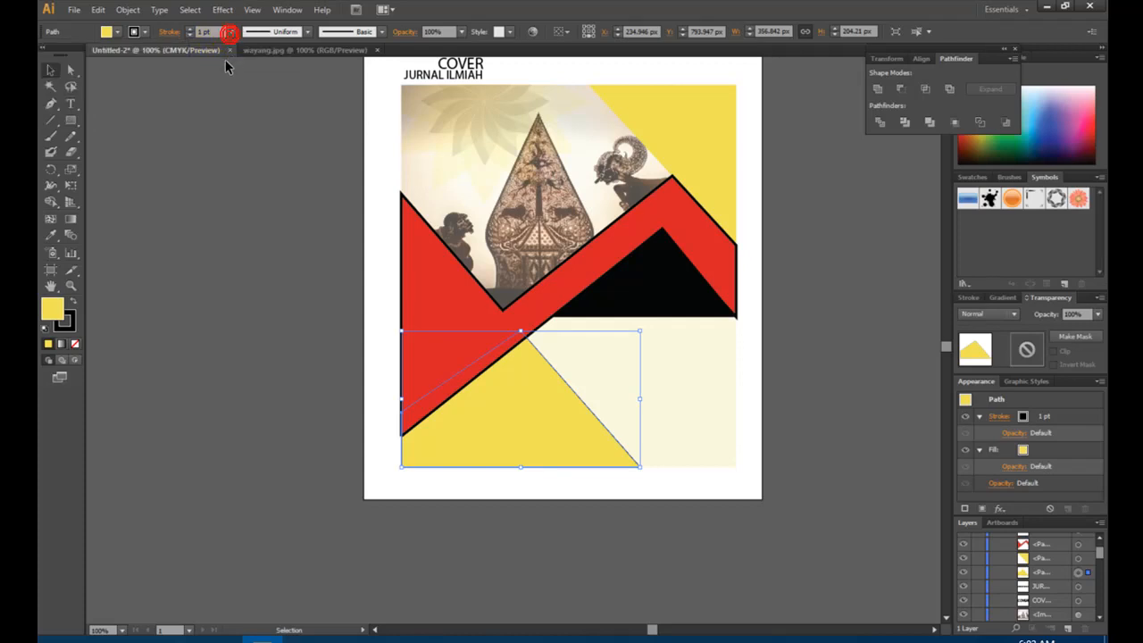
click(231, 32)
click(247, 130)
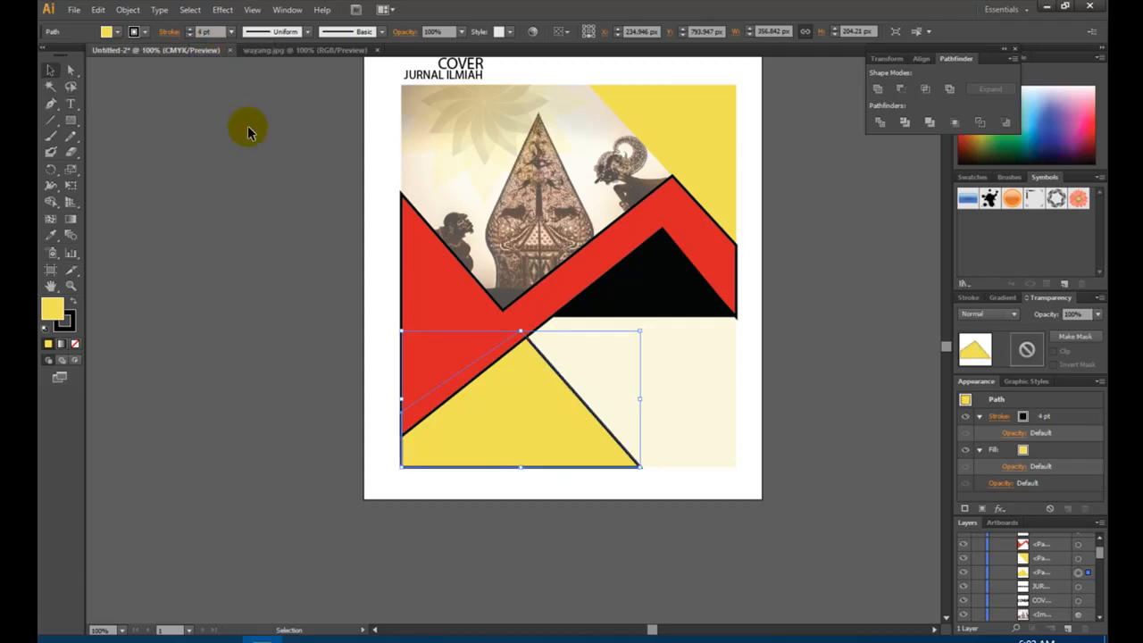
Step: Give the upper-right yellow triangle a black 3 pt stroke and deselect it
click(715, 140)
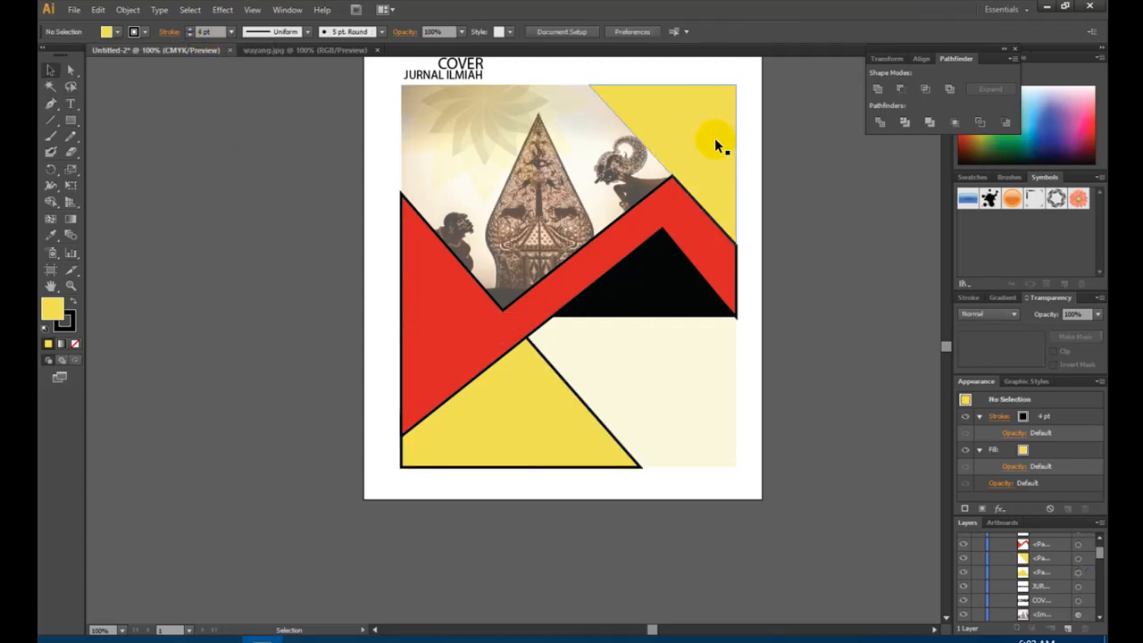
click(143, 36)
click(73, 54)
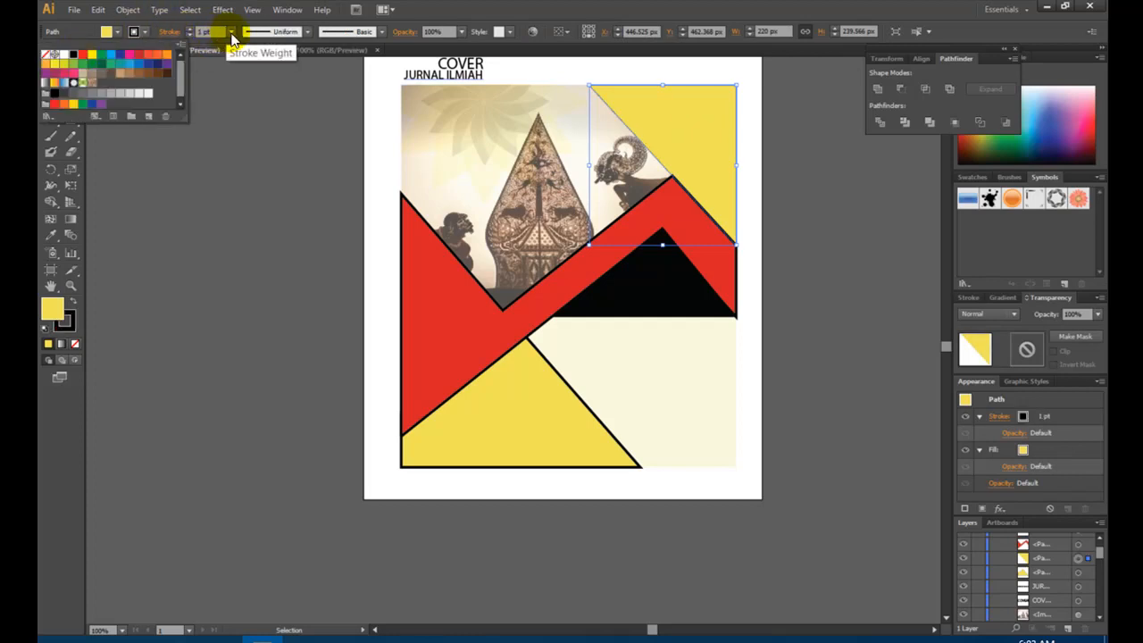
click(231, 36)
click(232, 36)
click(247, 121)
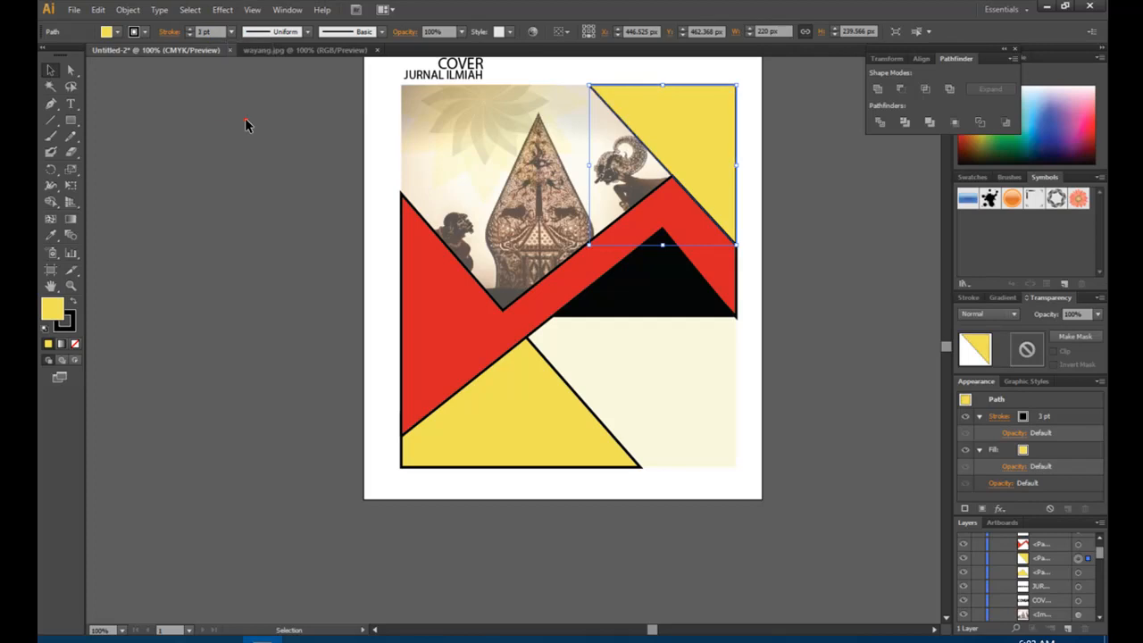
click(865, 281)
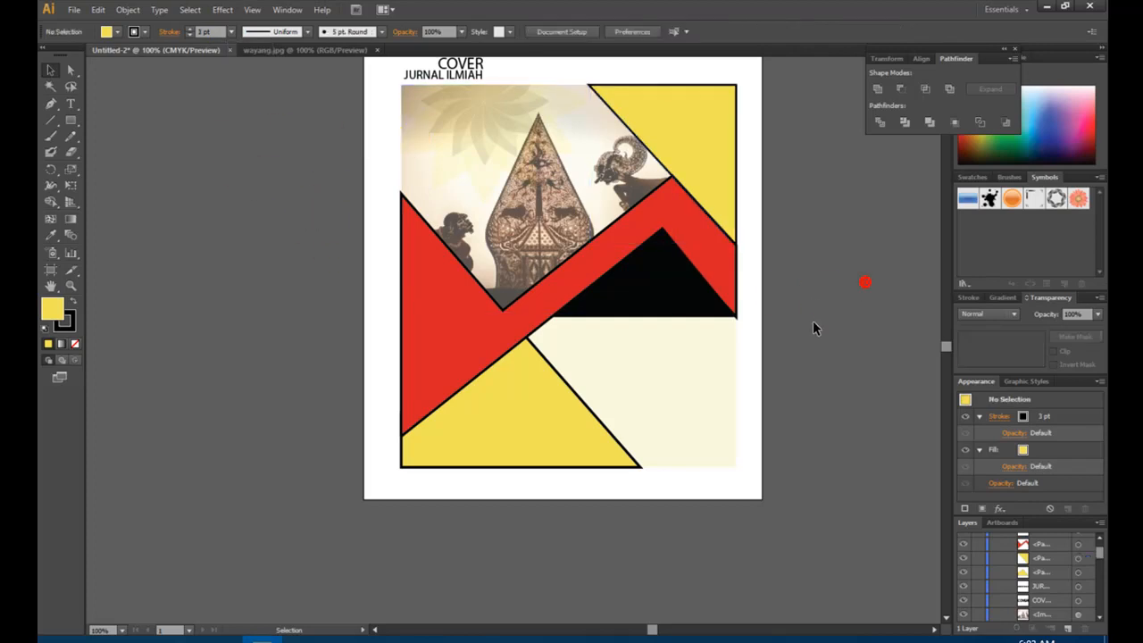
Step: Add the text JURNAL ILMIAH in black 18 pt Myriad Pro on the cream area below the black triangle
click(72, 101)
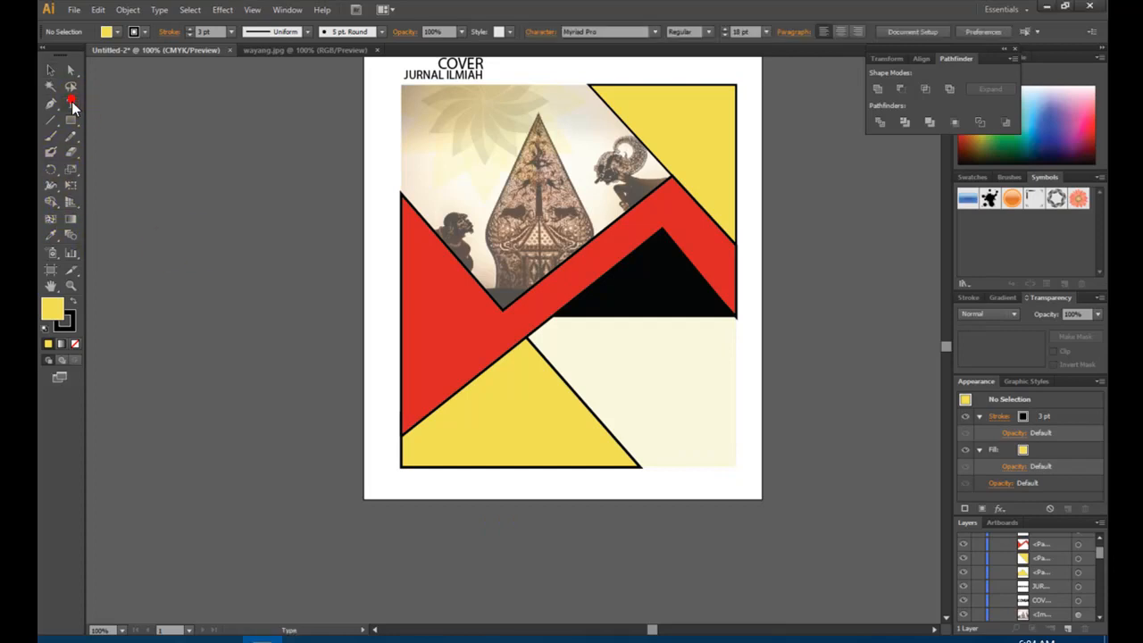
click(597, 347)
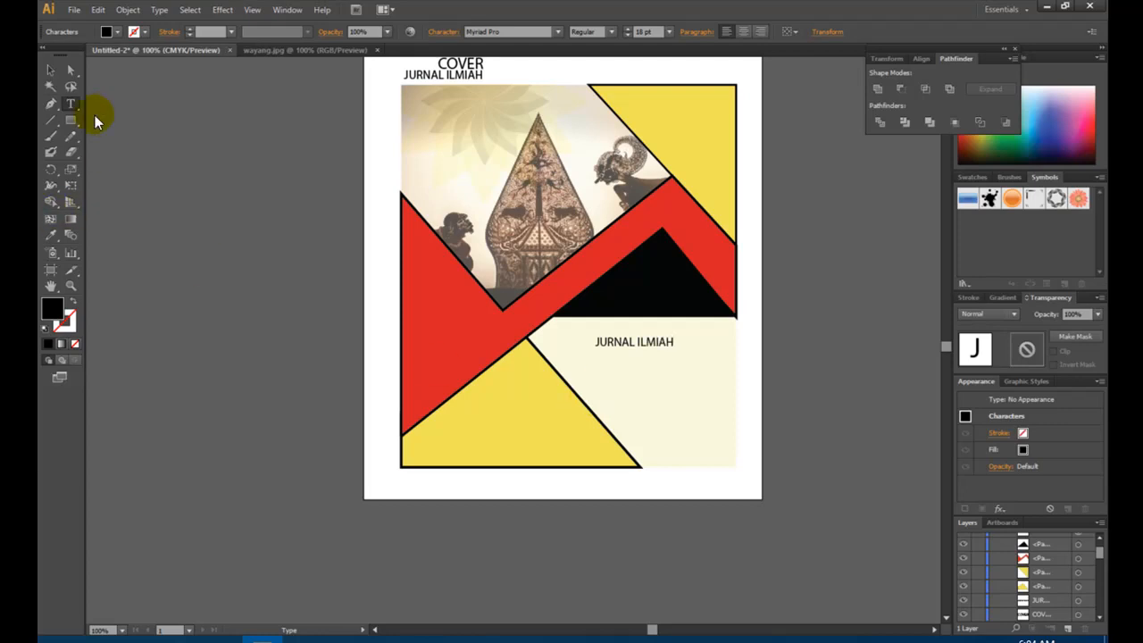
click(51, 70)
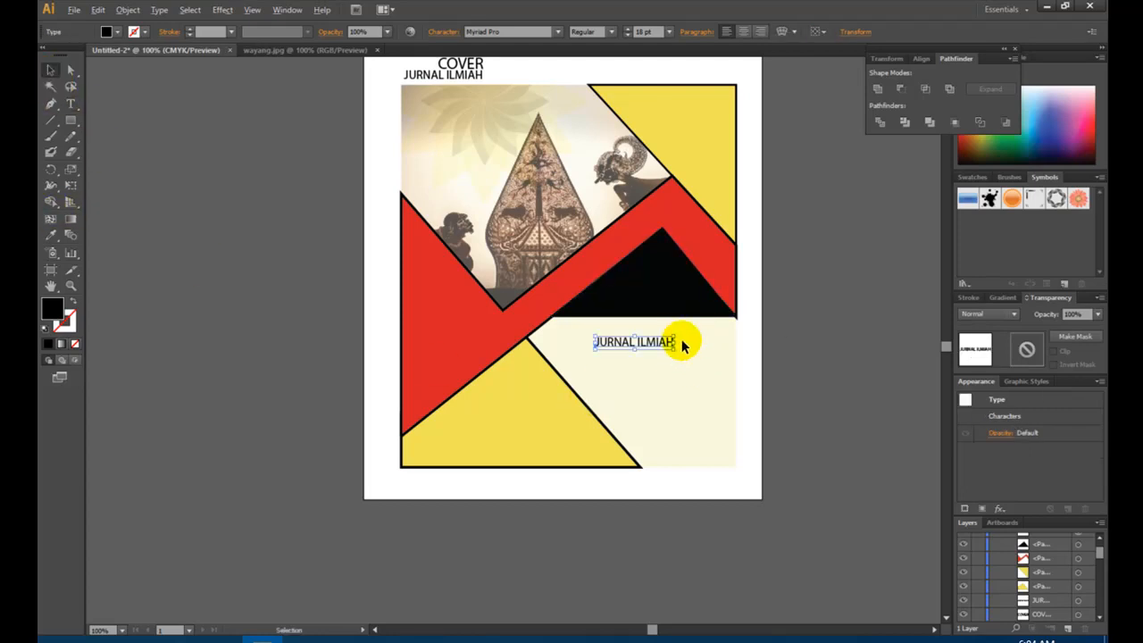
Step: Duplicate the JURNAL ILMIAH text just below itself and change the copy to BINA BAHASA
mouse_move(664, 346)
mouse_down()
mouse_move(664, 376)
mouse_move(662, 366)
mouse_up()
click(71, 103)
click(592, 357)
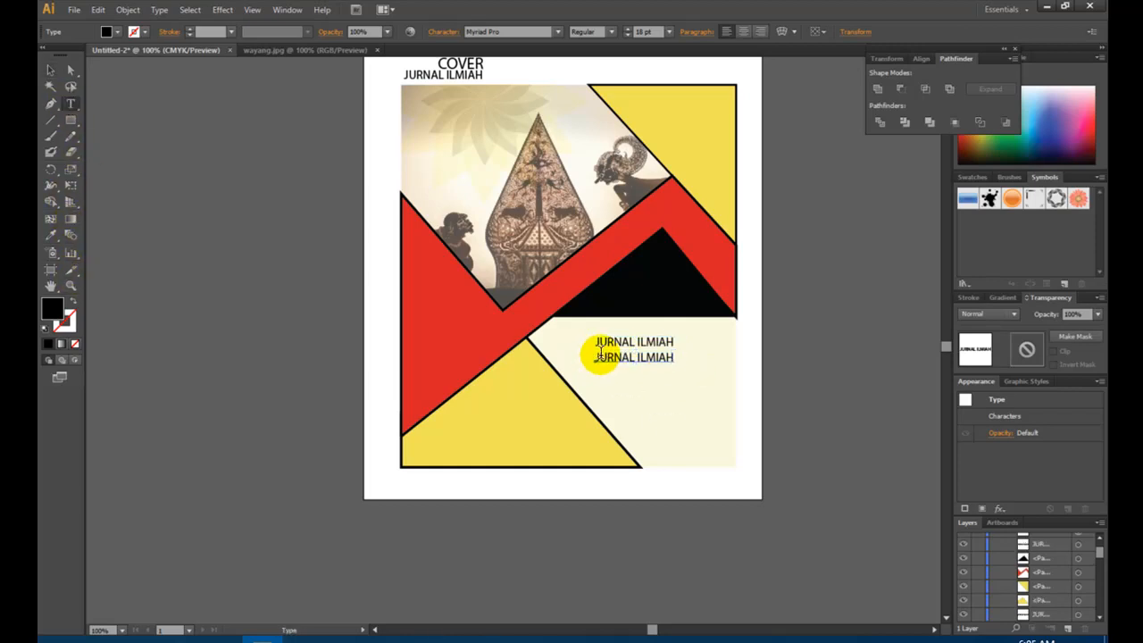
triple_click(597, 355)
text(BINA BAHASA)
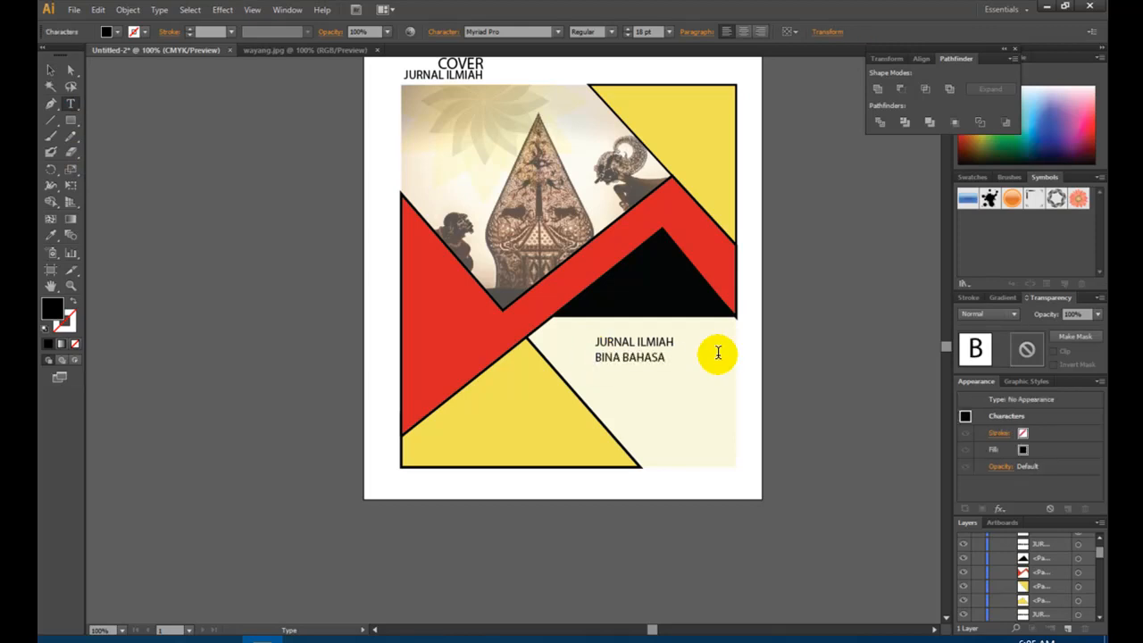
Step: Enlarge the BINA BAHASA text to 36 pt and move it down clear of the JURNAL ILMIAH line
click(50, 69)
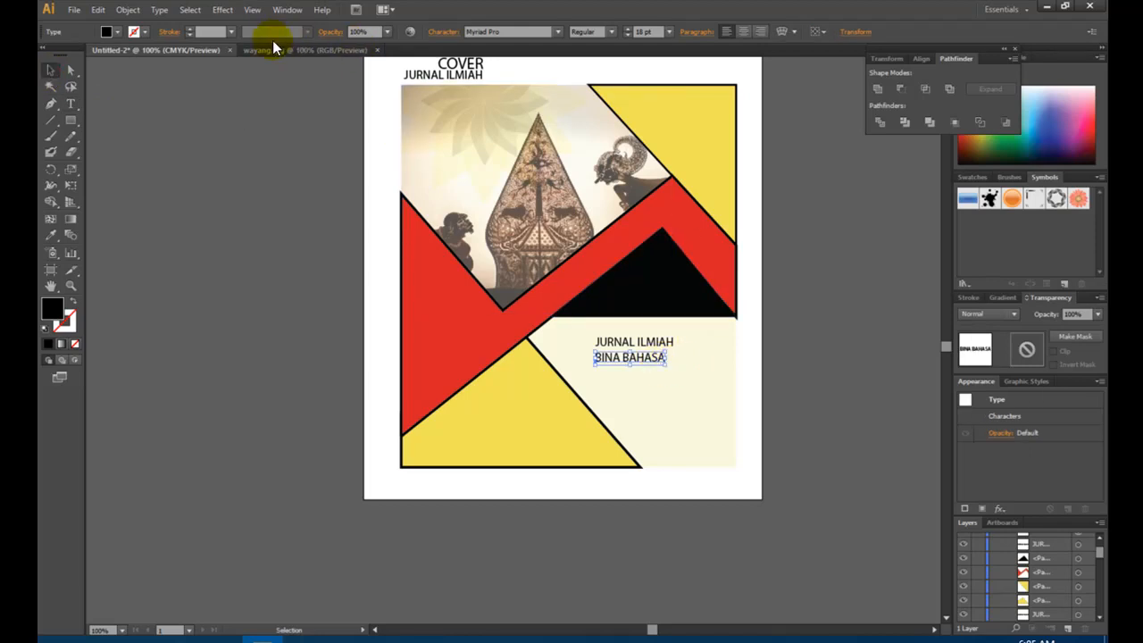
click(669, 31)
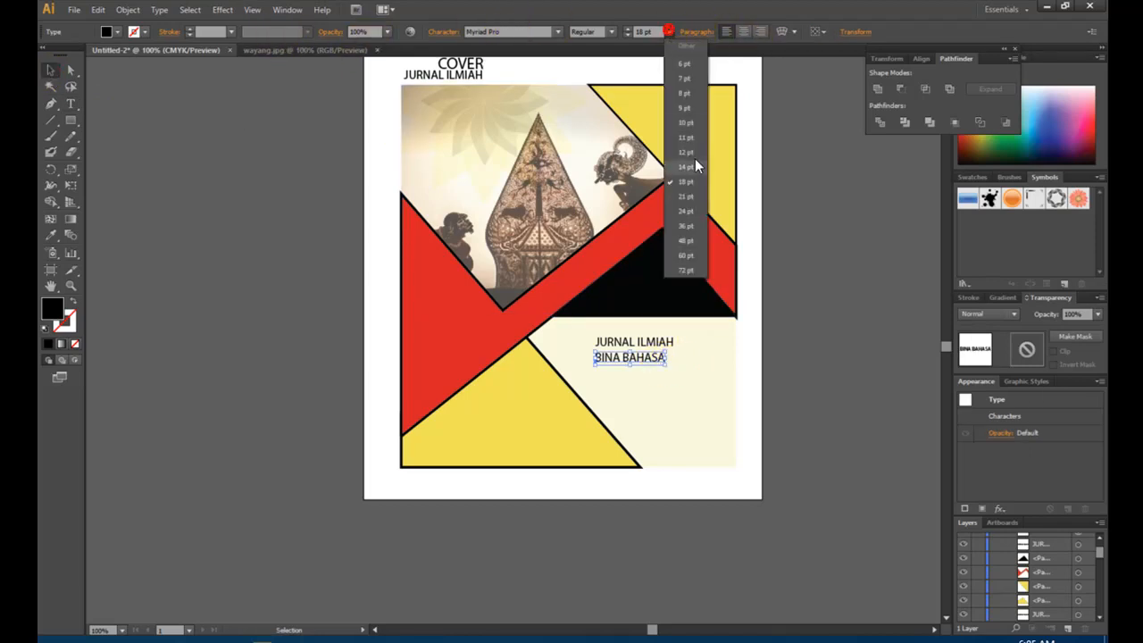
click(696, 211)
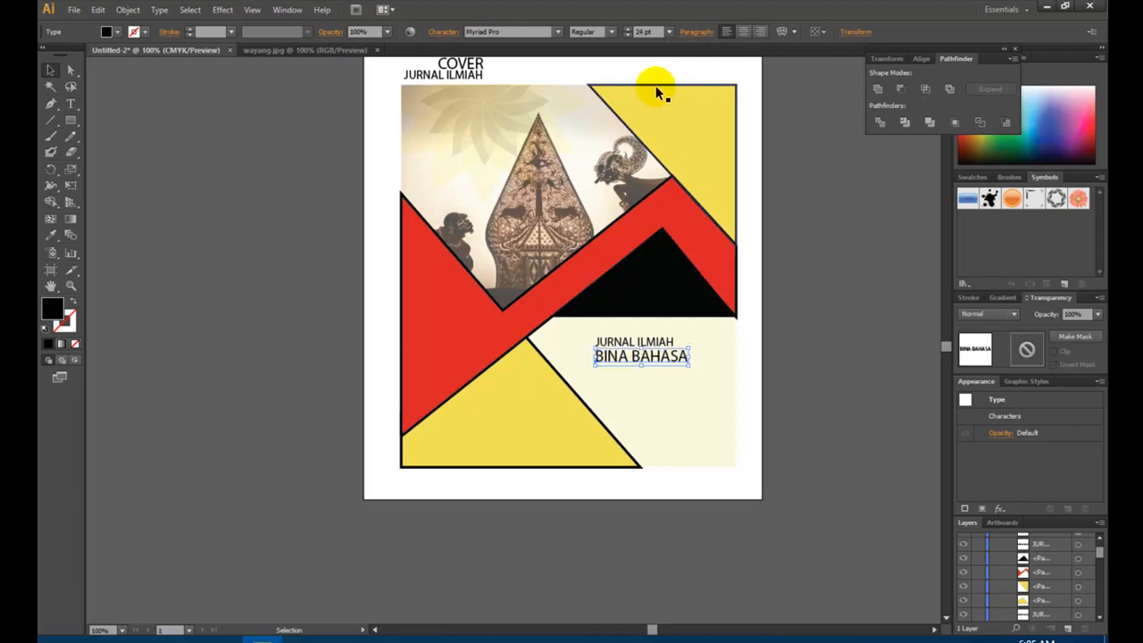
click(668, 32)
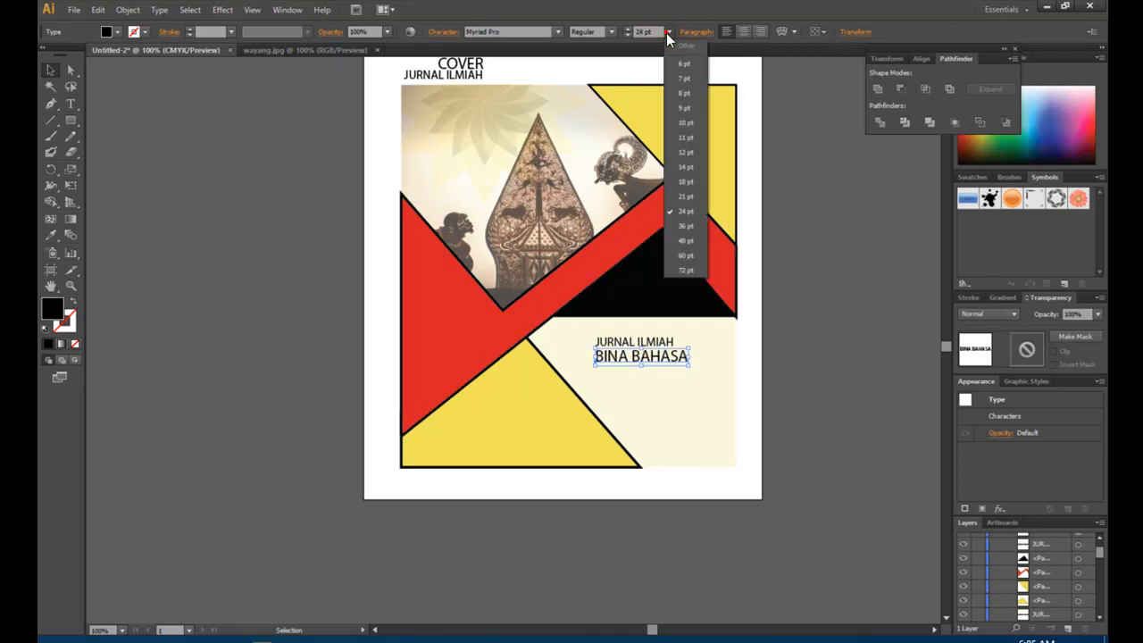
click(688, 226)
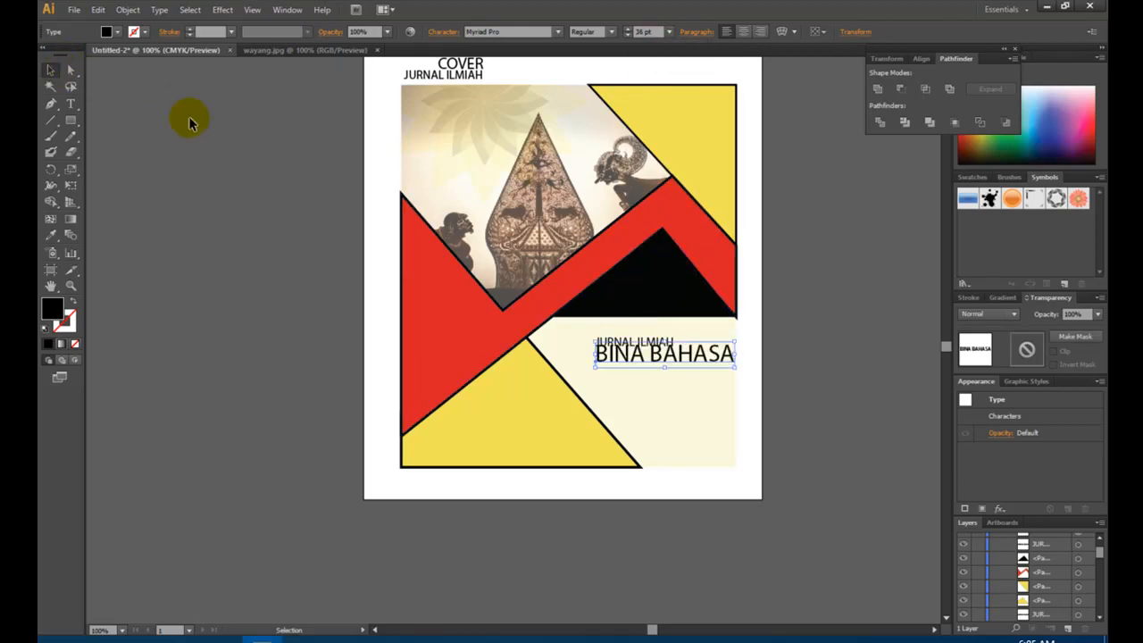
drag(664, 352, 671, 369)
Step: Set the JURNAL ILMIAH text above BINA BAHASA to 21 pt and deselect it
click(653, 340)
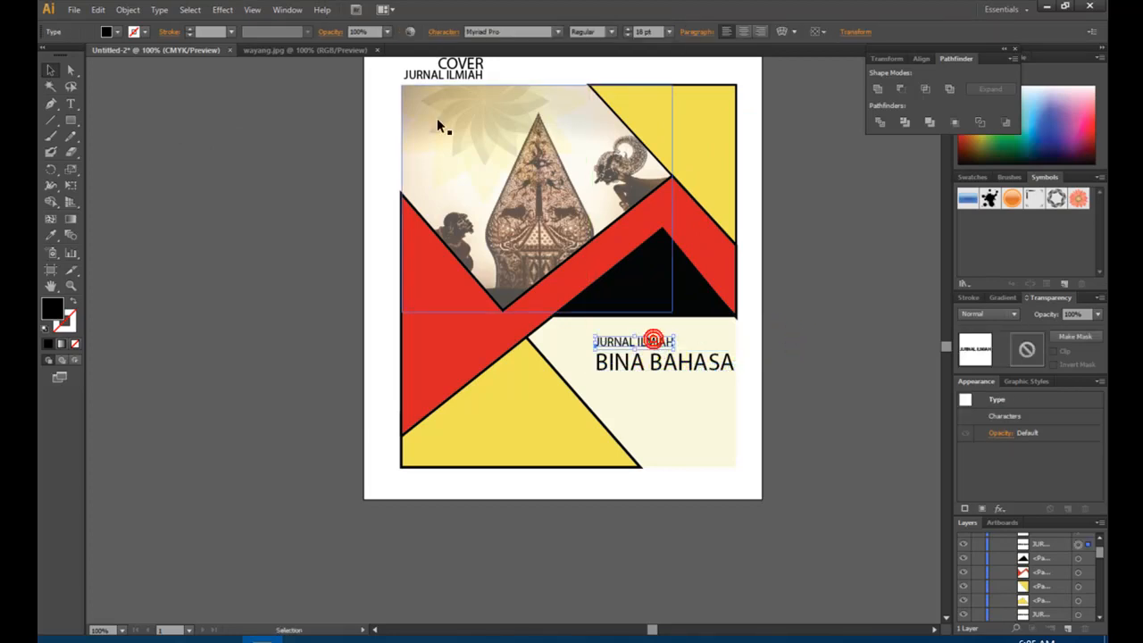
click(668, 32)
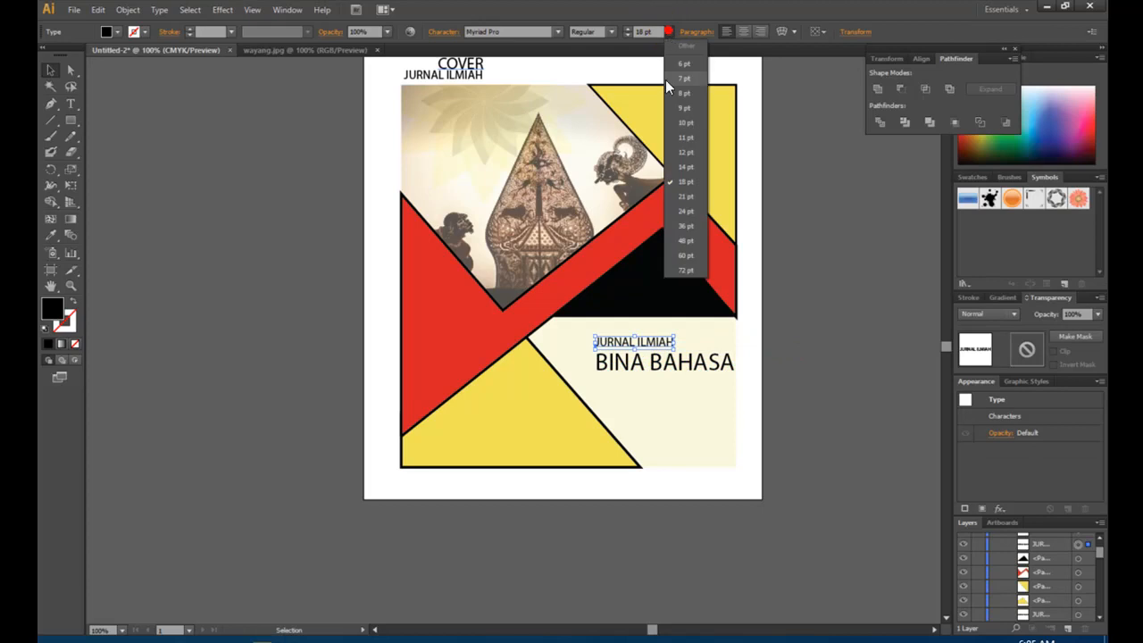
click(692, 195)
click(822, 296)
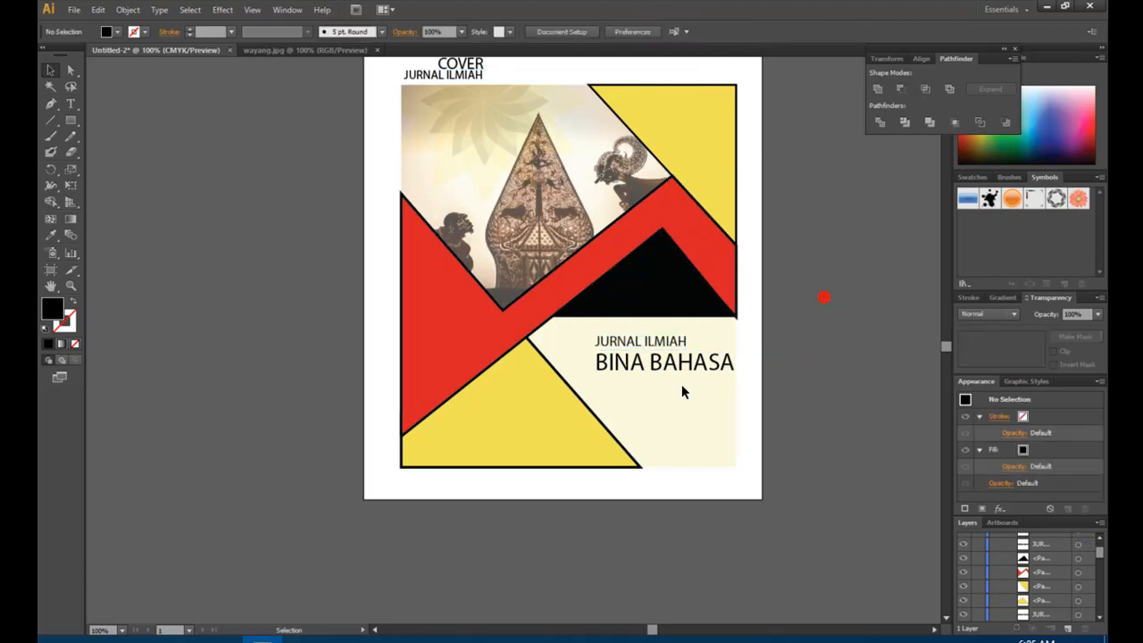
Step: Change the BINA BAHASA title to the Bold style of Myriad Pro and deselect it
click(659, 372)
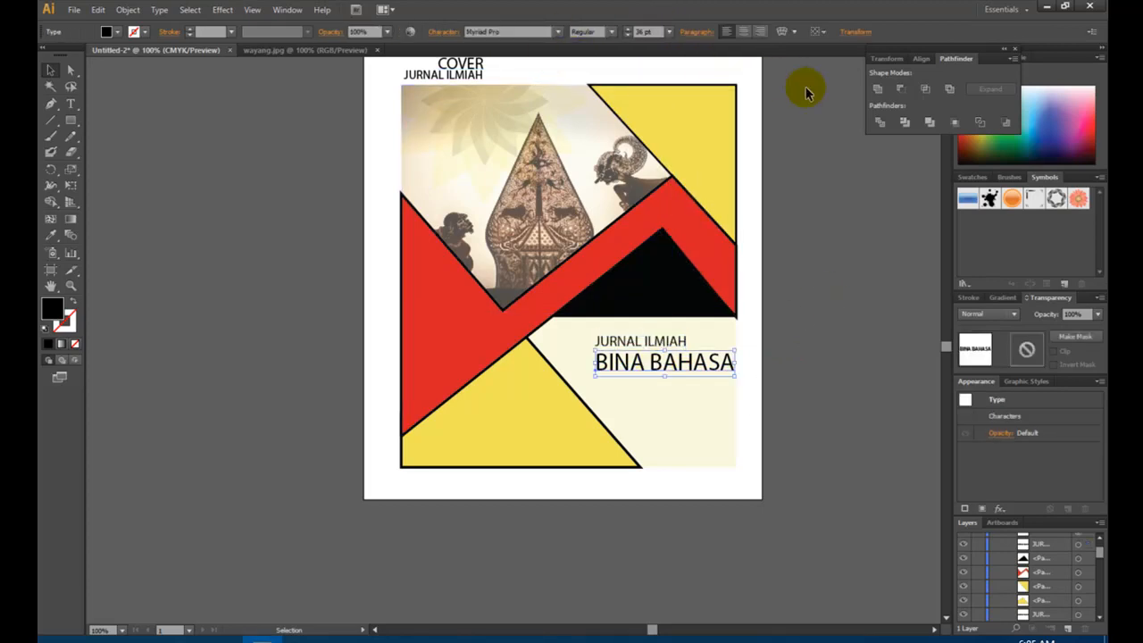
click(558, 32)
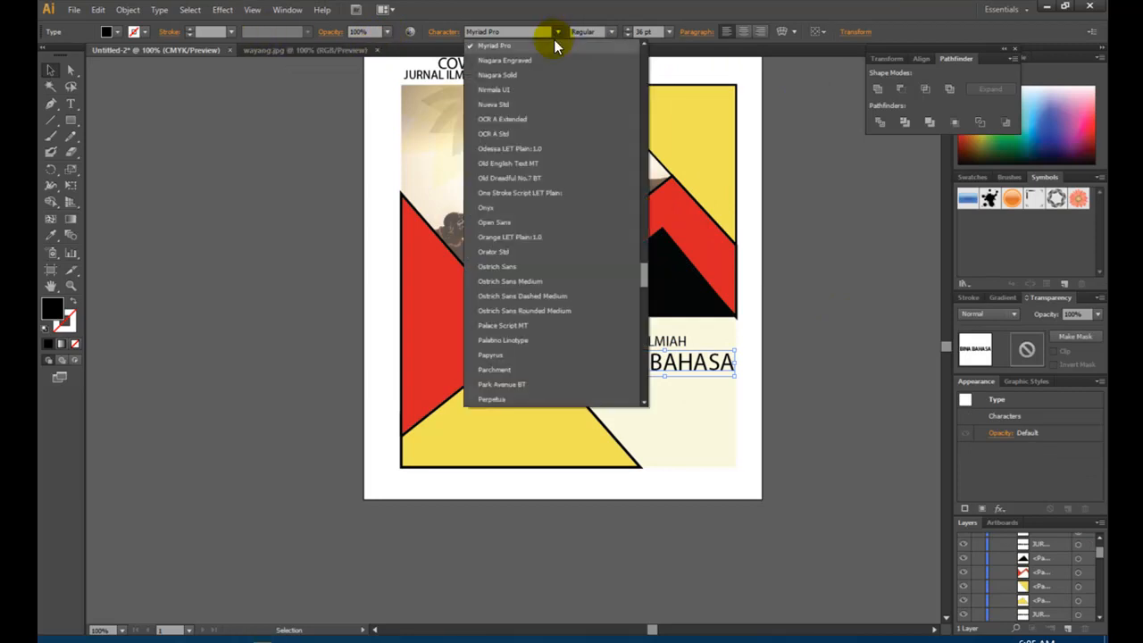
click(613, 32)
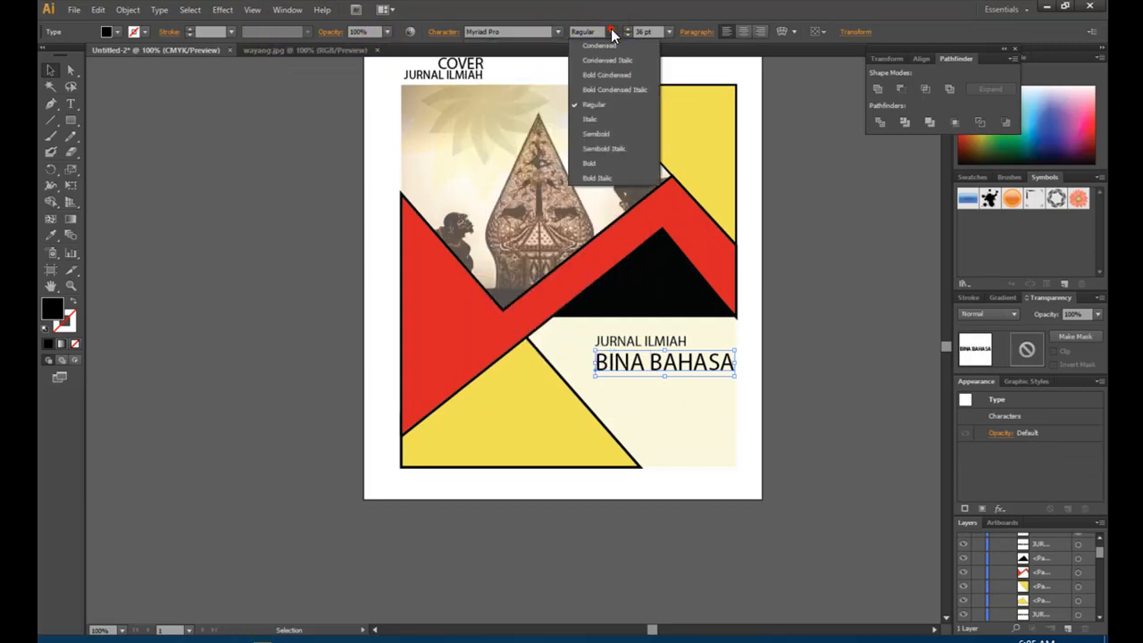
click(598, 164)
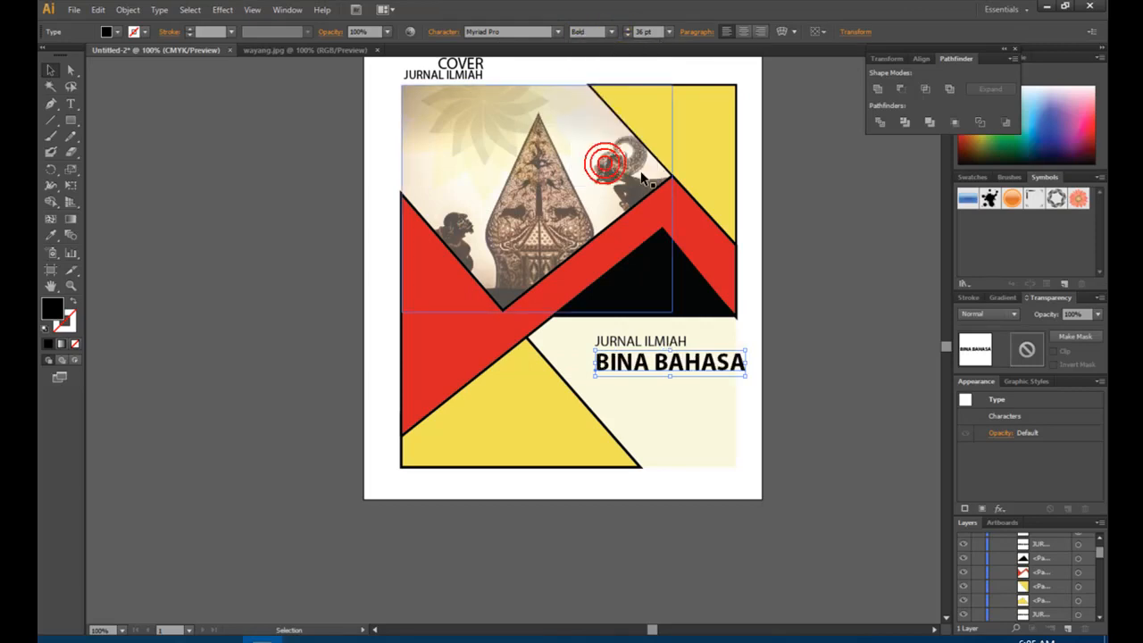
click(807, 265)
Step: Reposition the BINA BAHASA and JURNAL ILMIAH titles so both end near the cream area's right edge
drag(697, 366, 724, 350)
click(794, 342)
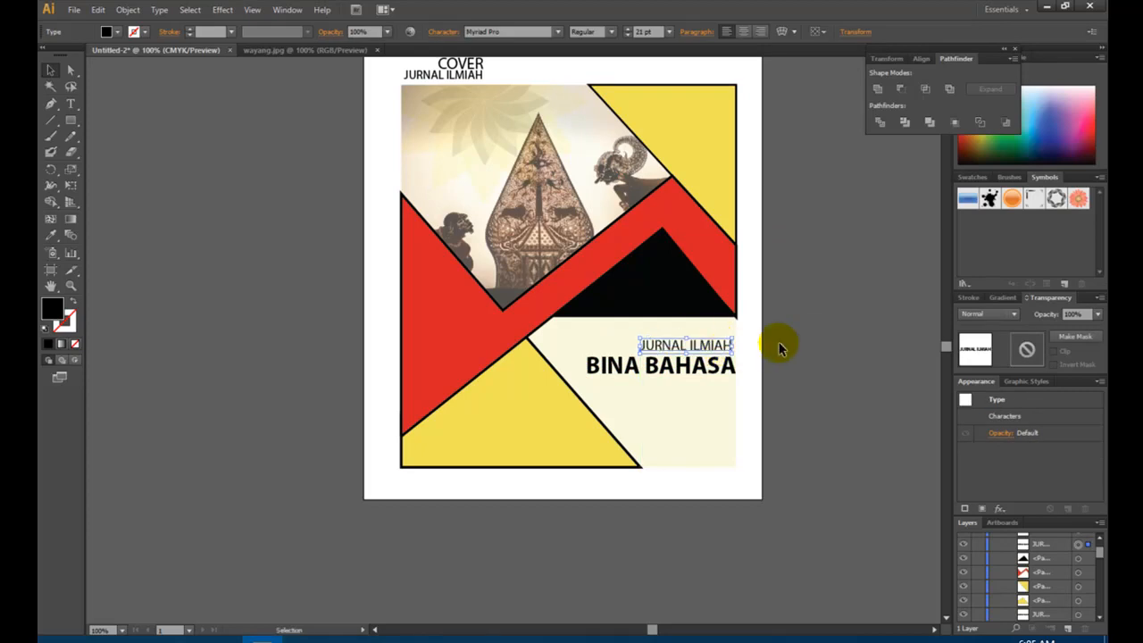
click(821, 328)
Step: Duplicate the JURNAL ILMIAH text below BINA BAHASA and change the copy to Volume 11 No 2 Desember 2020
scroll(869, 309, up, 4)
scroll(871, 315, down, 1)
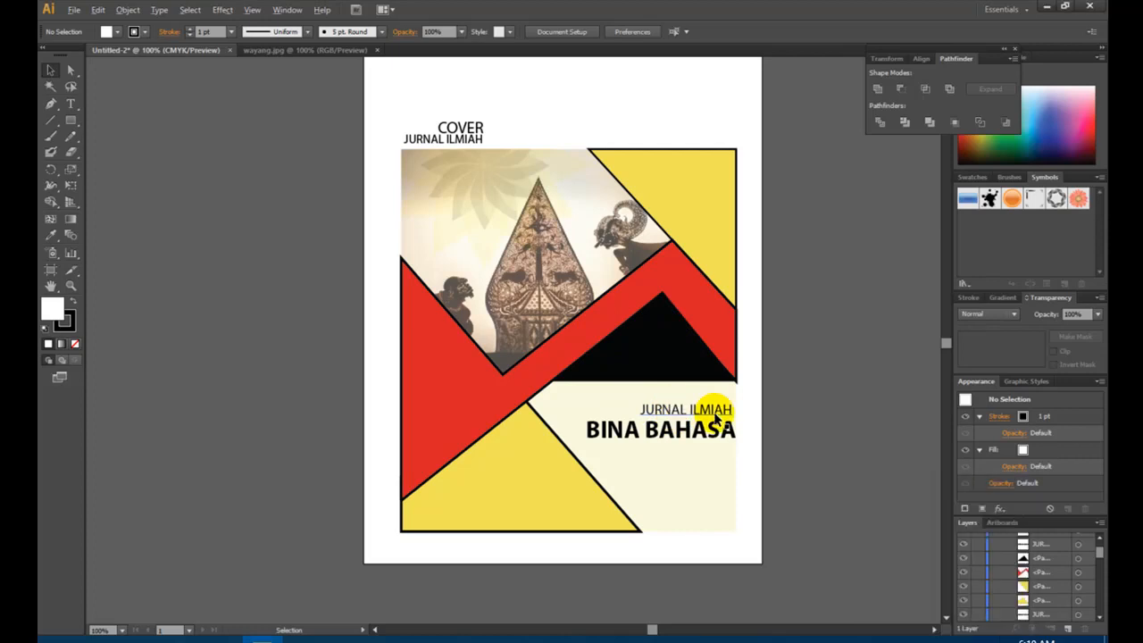
drag(715, 418, 724, 468)
click(69, 104)
double_click(631, 459)
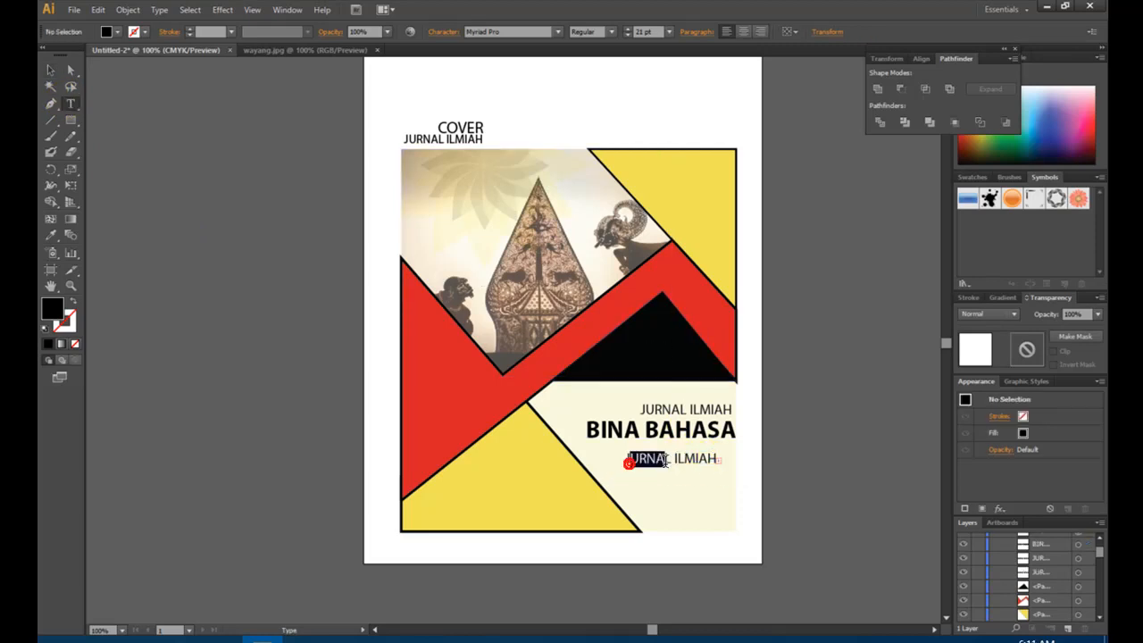
drag(624, 459, 730, 468)
text(Volume 11 No 2 Desember 2020)
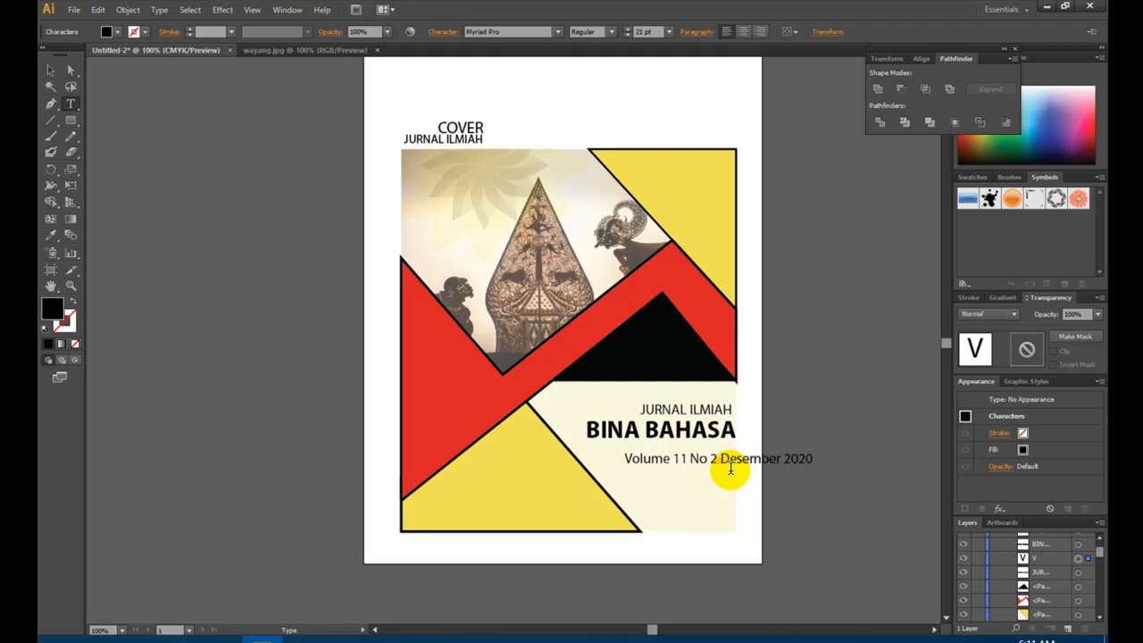
Step: Reduce the Volume 11 No 2 Desember 2020 line to 14 pt and position it just under BINA BAHASA
click(49, 69)
drag(655, 460, 629, 458)
click(669, 33)
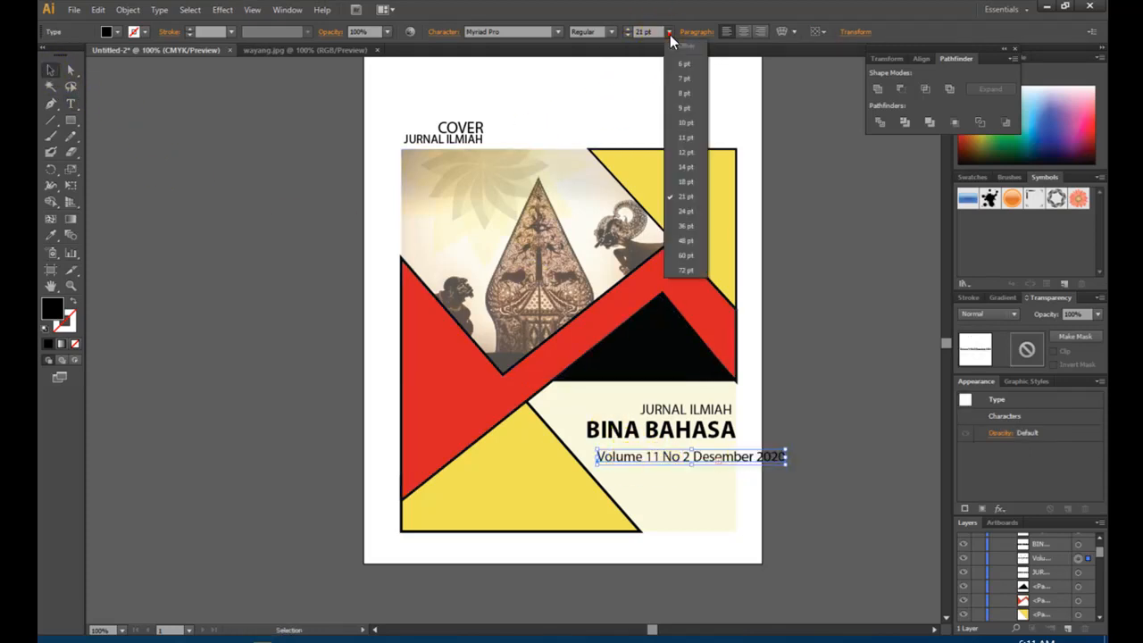
click(684, 166)
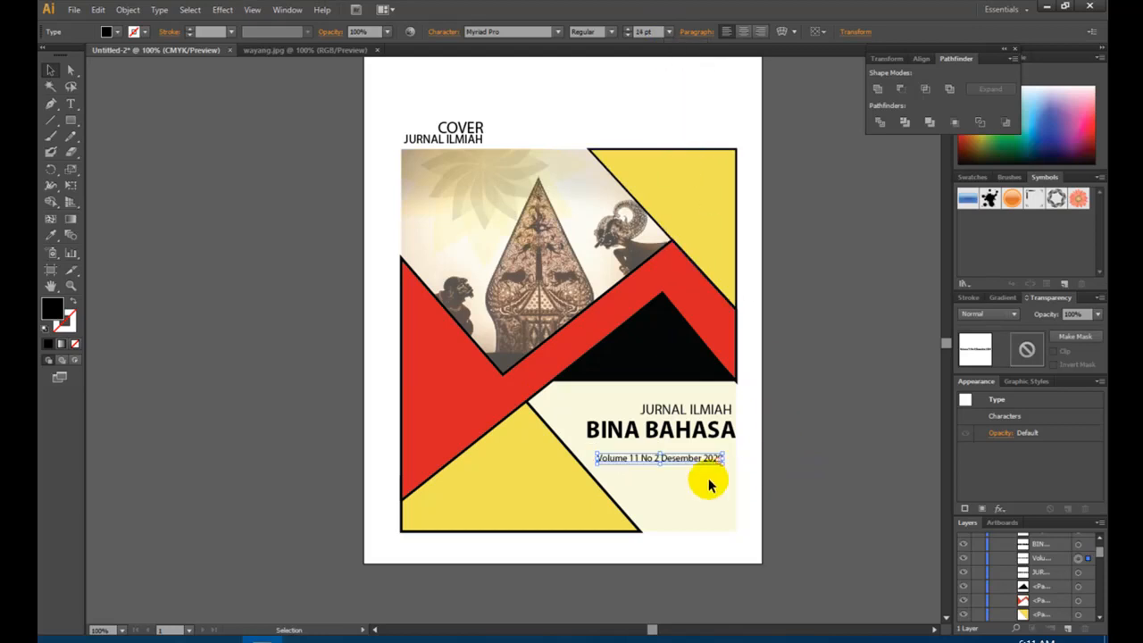
drag(689, 464, 706, 458)
click(864, 440)
click(701, 458)
click(856, 449)
Step: Draw a white rectangle without stroke, about 208 × 22 px, at the volume line below BINA BAHASA
click(73, 123)
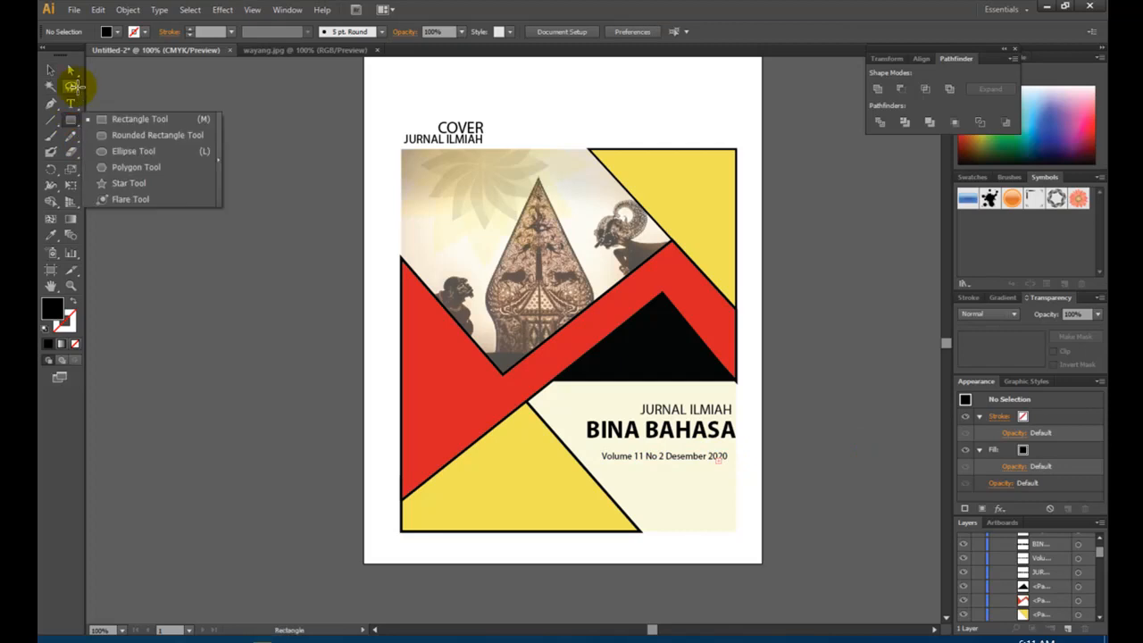
click(119, 124)
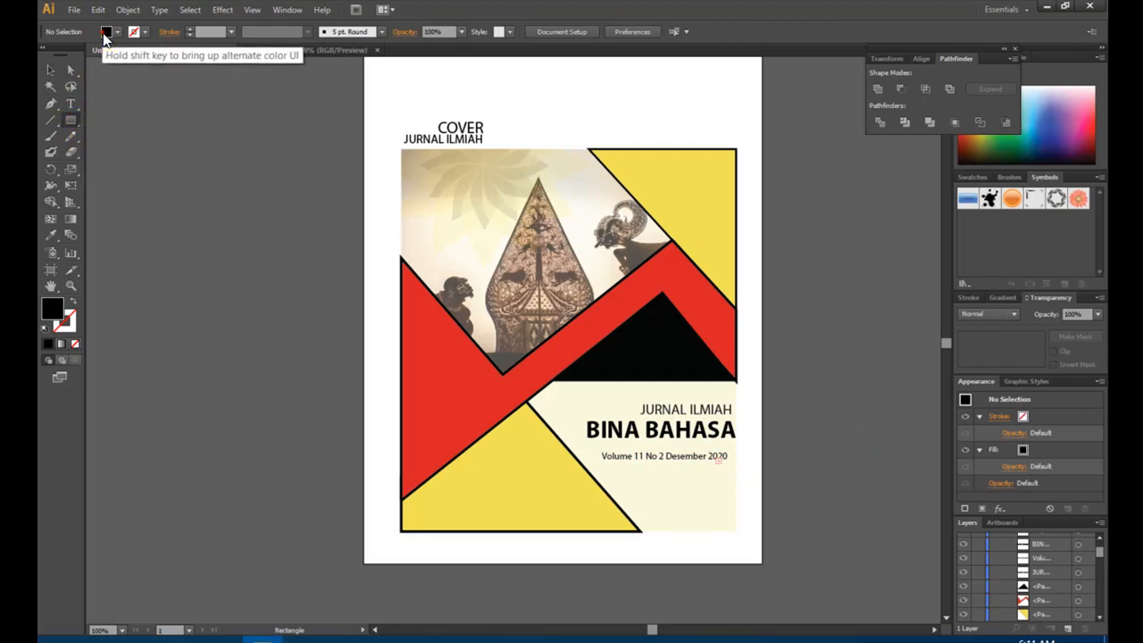
click(106, 32)
click(64, 53)
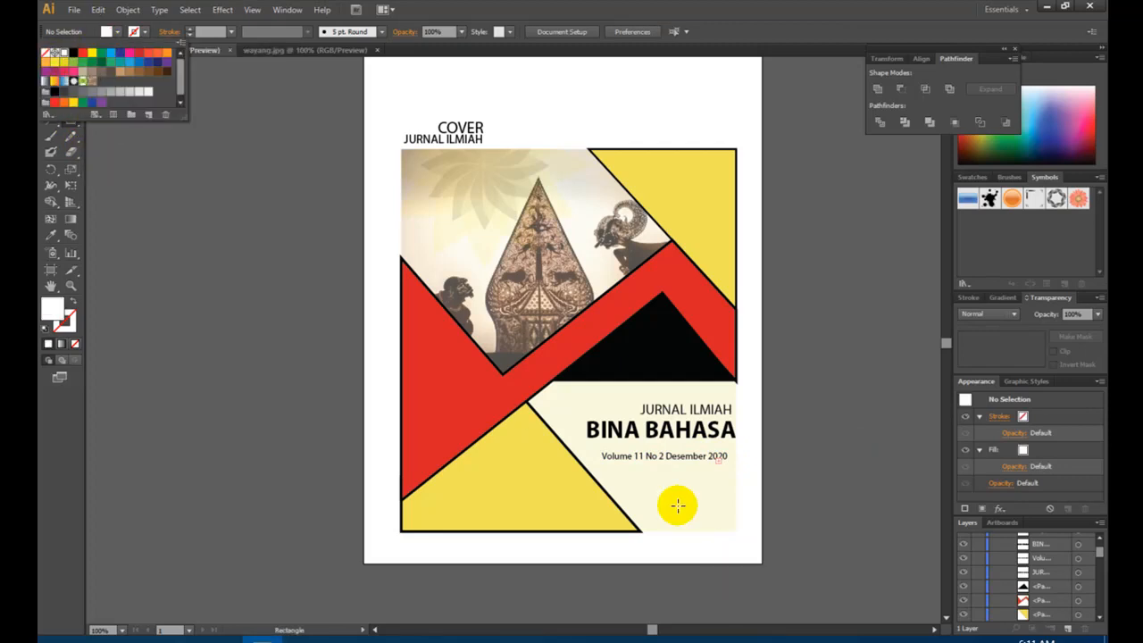
click(596, 451)
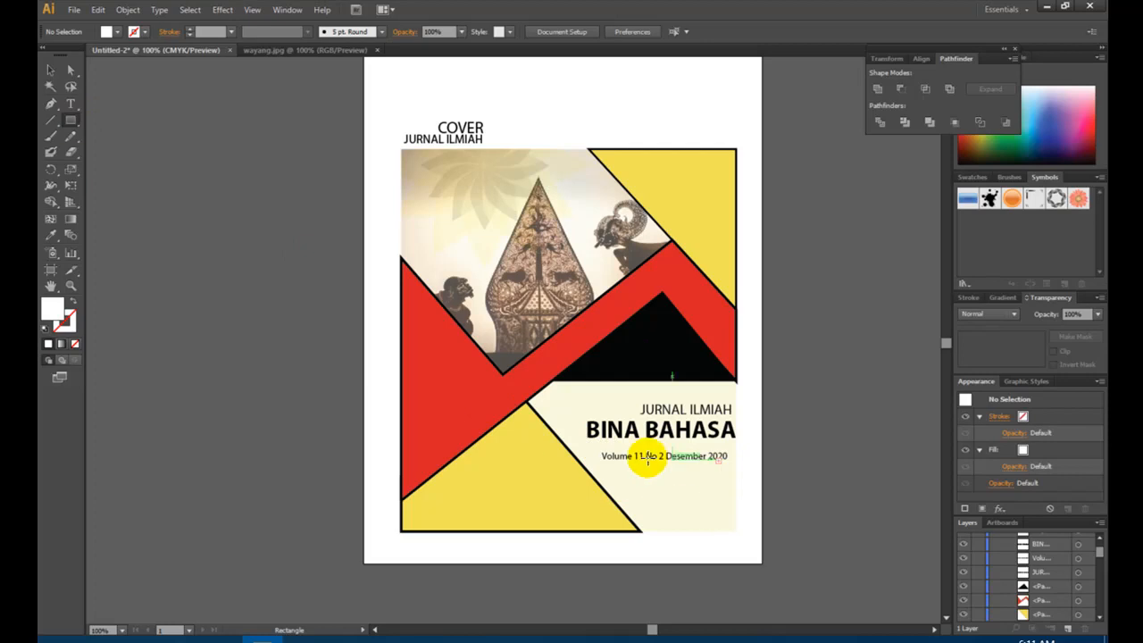
mouse_move(594, 451)
mouse_down()
mouse_move(733, 469)
mouse_move(698, 462)
mouse_up()
Step: Bring the volume text to the front and move the white rectangle directly behind it
click(51, 70)
right_click(698, 458)
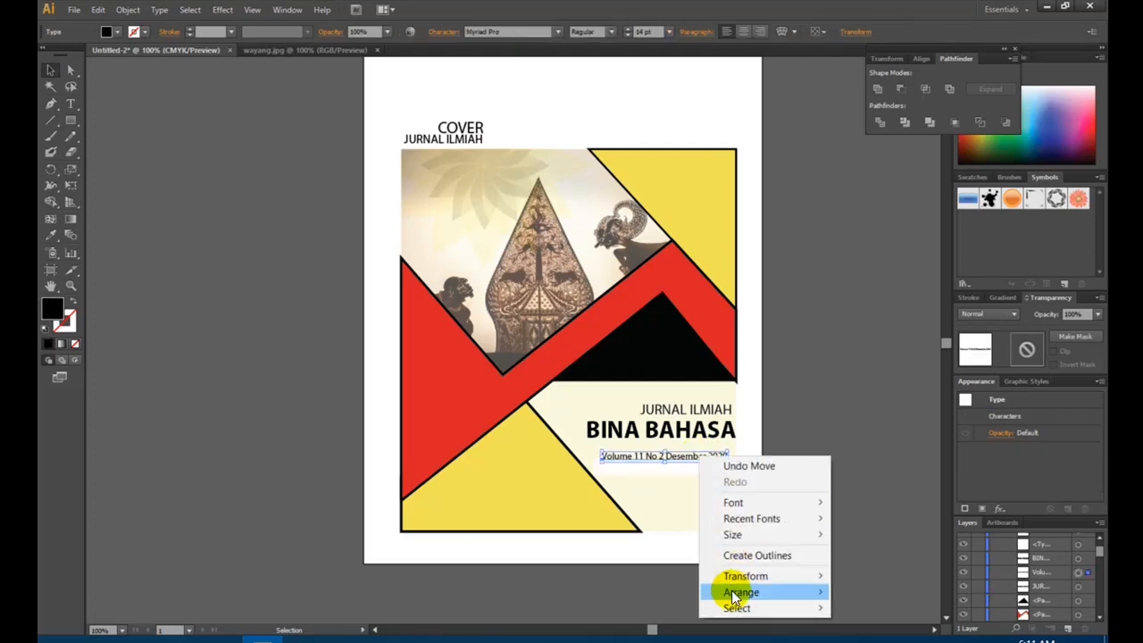
mouse_move(746, 594)
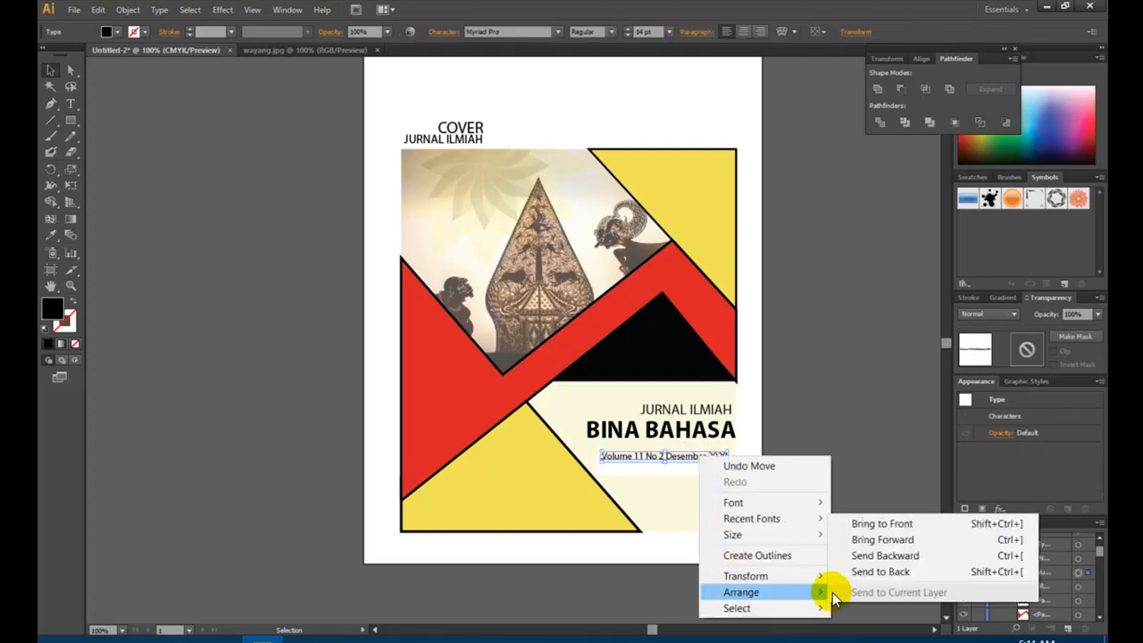
click(926, 528)
drag(704, 465, 705, 456)
click(854, 444)
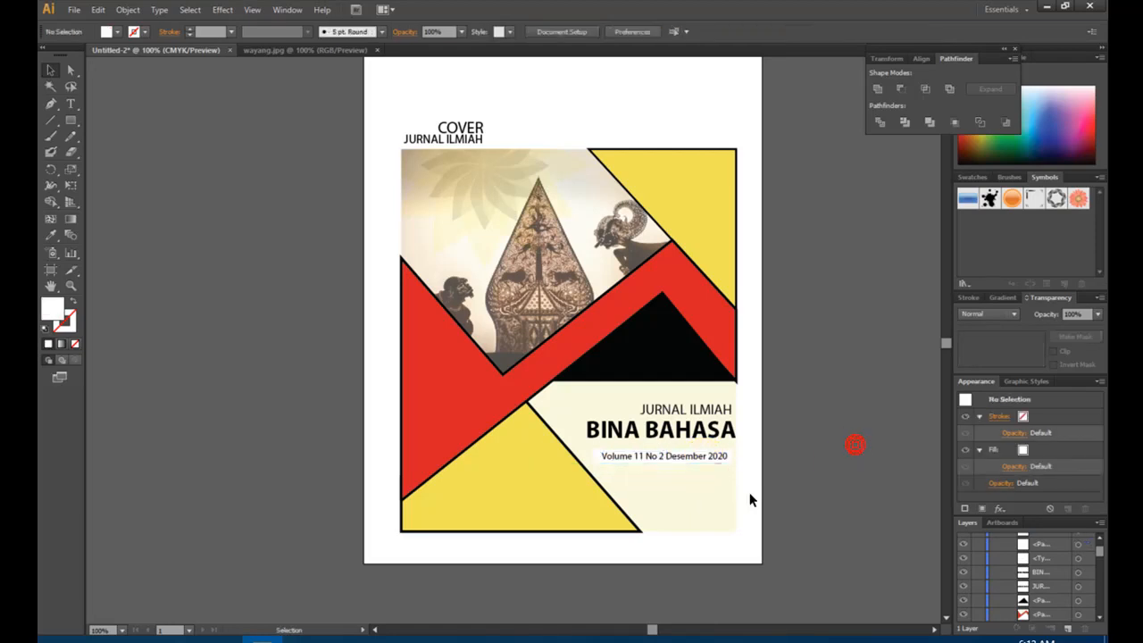
Step: Give the white rectangle behind the volume line a black 1 pt stroke and deselect it
click(711, 462)
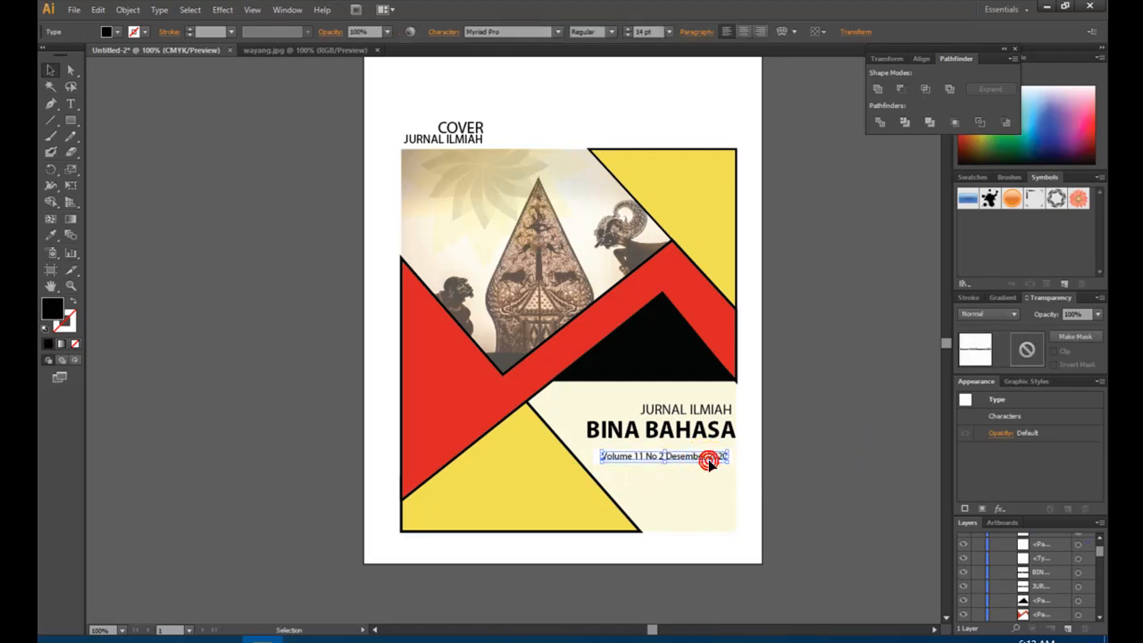
drag(602, 459, 594, 457)
click(593, 457)
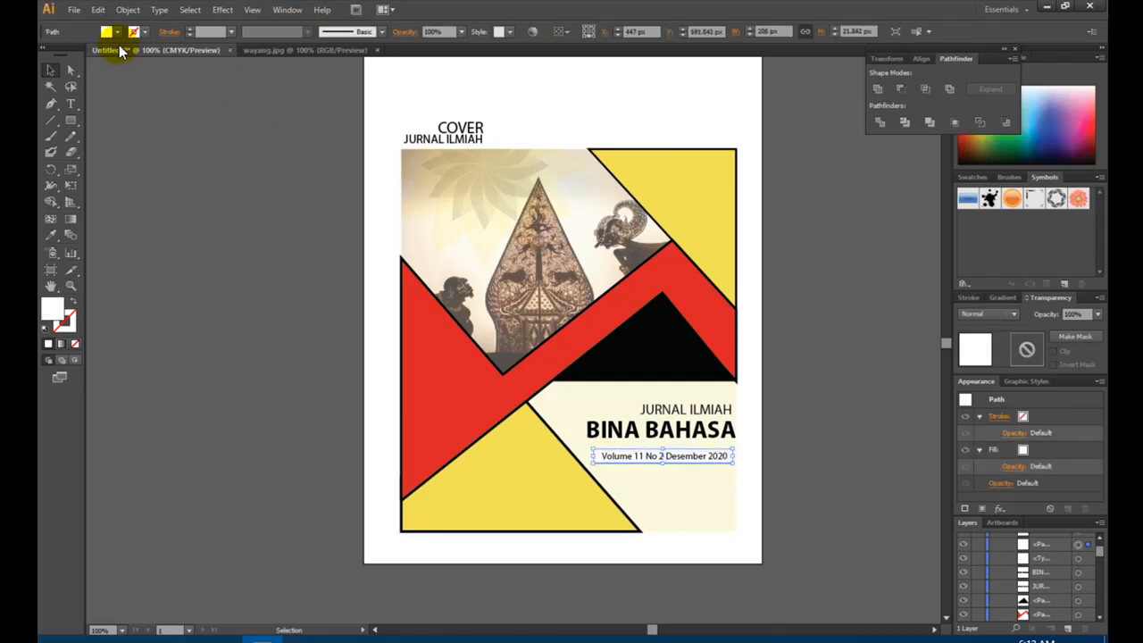
click(146, 34)
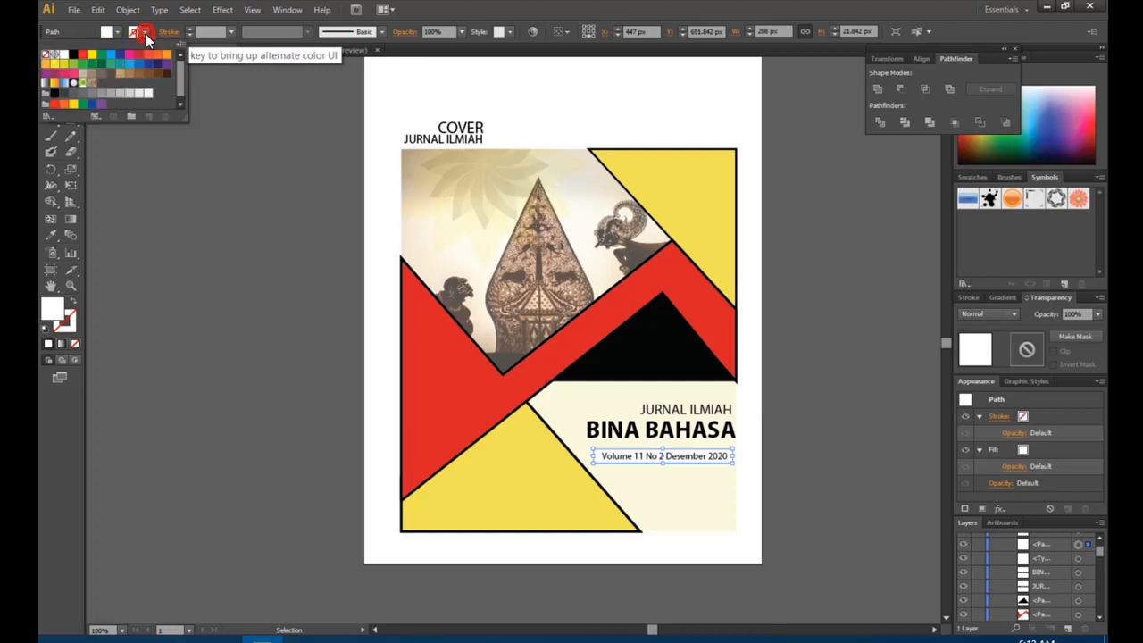
click(72, 55)
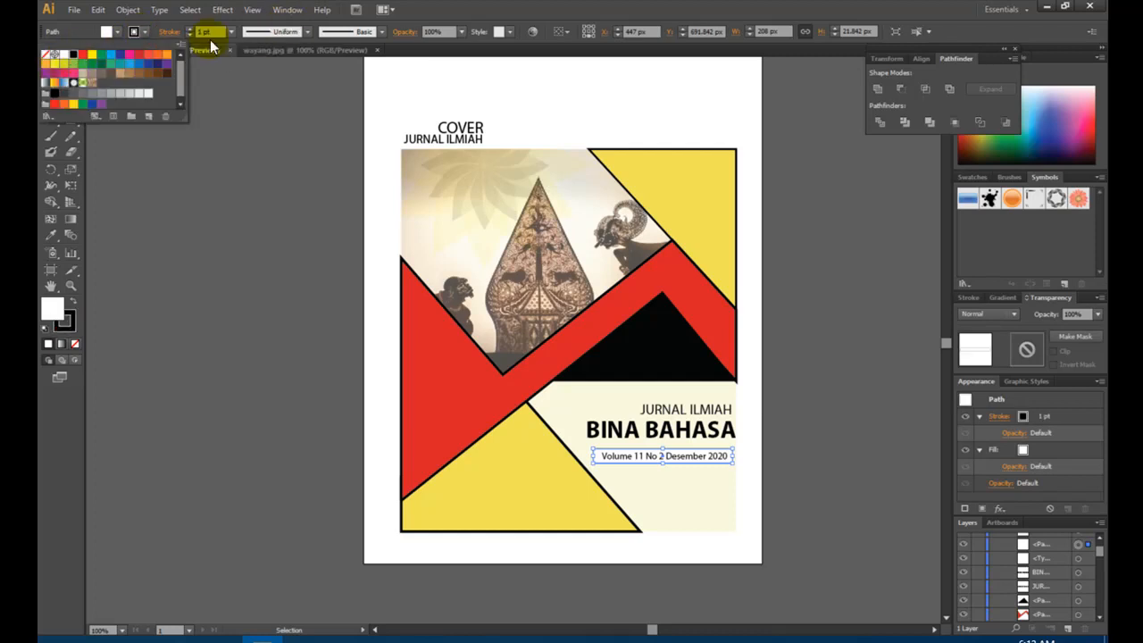
click(879, 359)
click(765, 490)
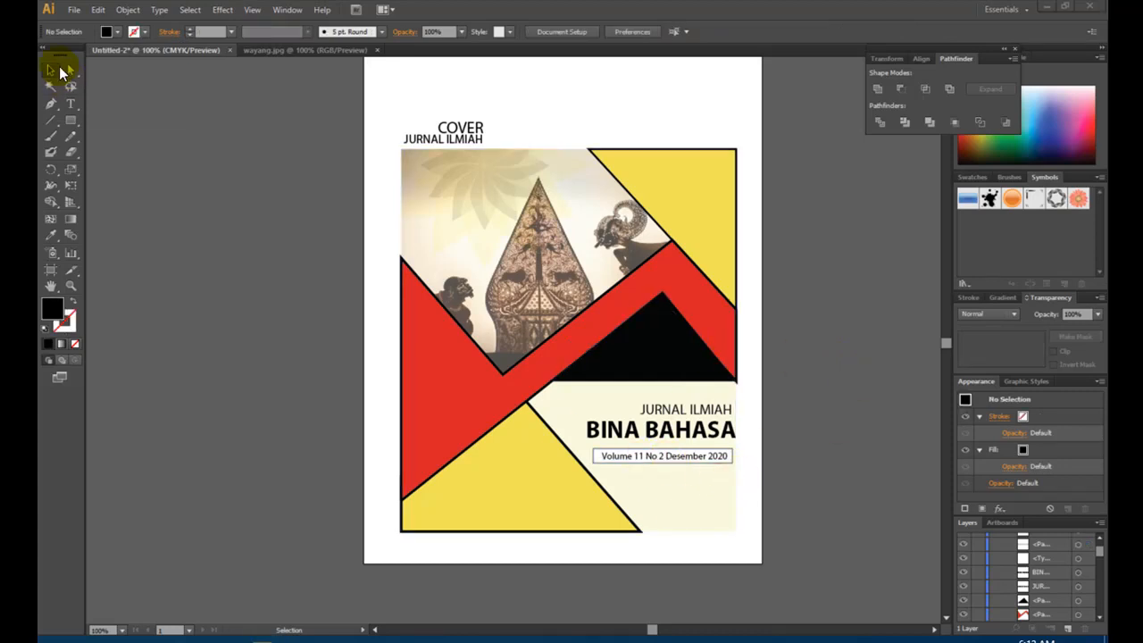
Step: Duplicate the JURNAL ILMIAH text below the volume box and change the copy to Diterbitkan Oleh
click(708, 409)
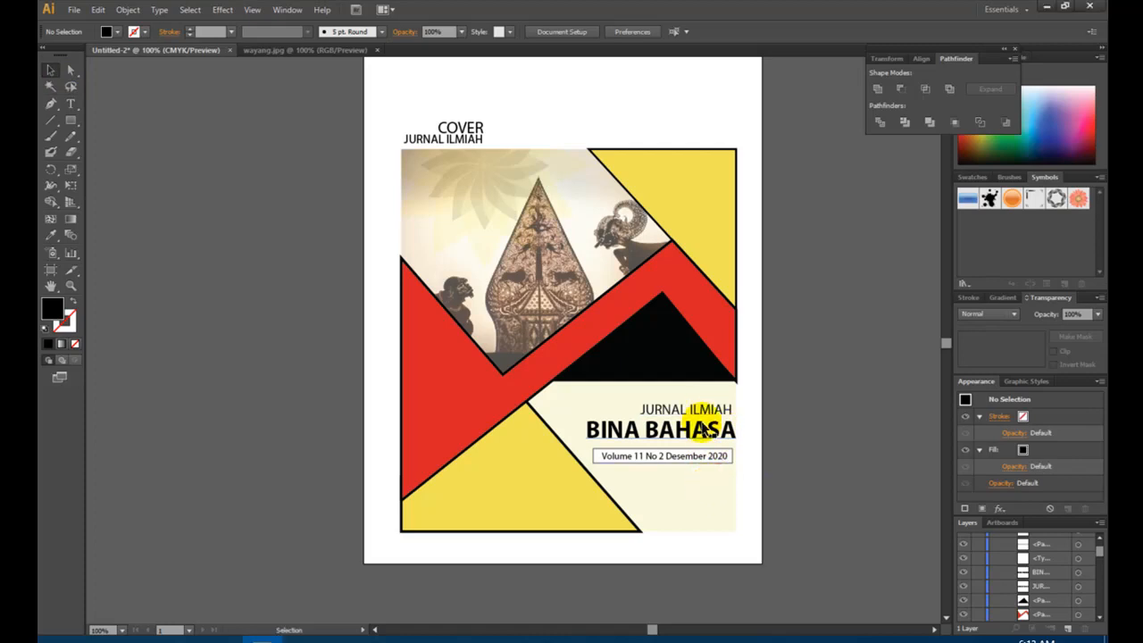
drag(703, 418, 703, 491)
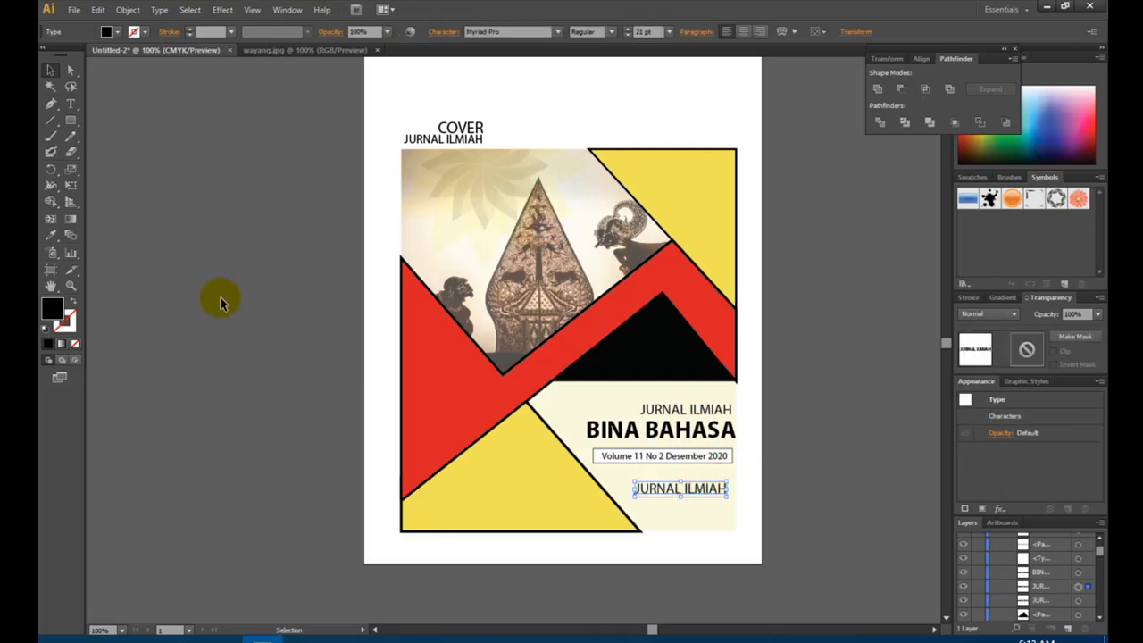
click(70, 100)
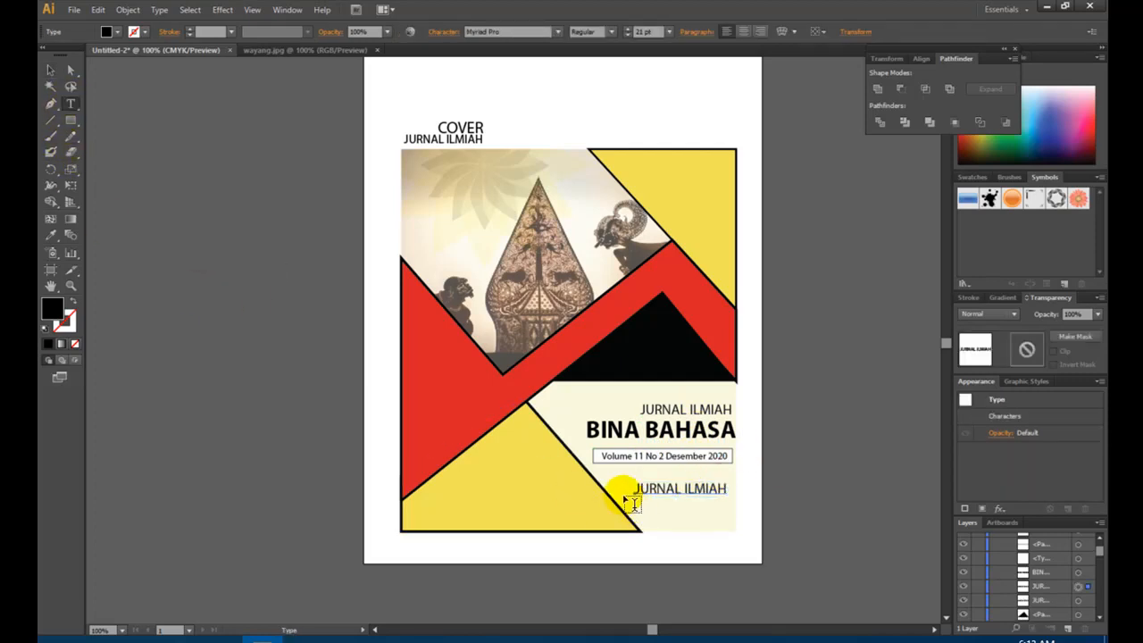
drag(634, 489, 762, 505)
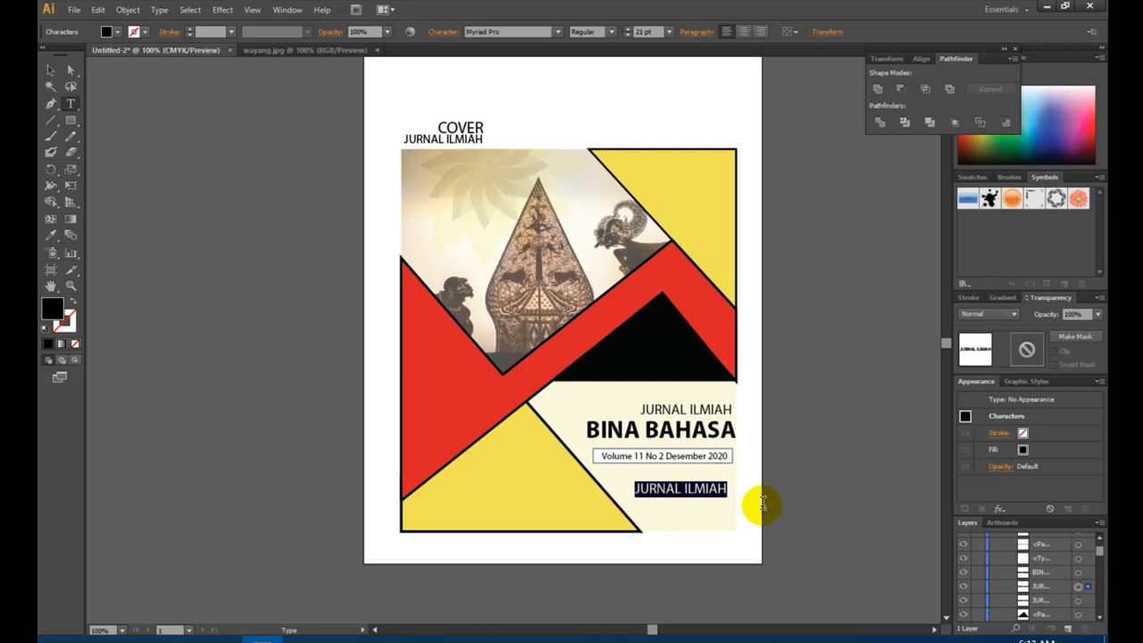
text(Diterbitkan Oleh)
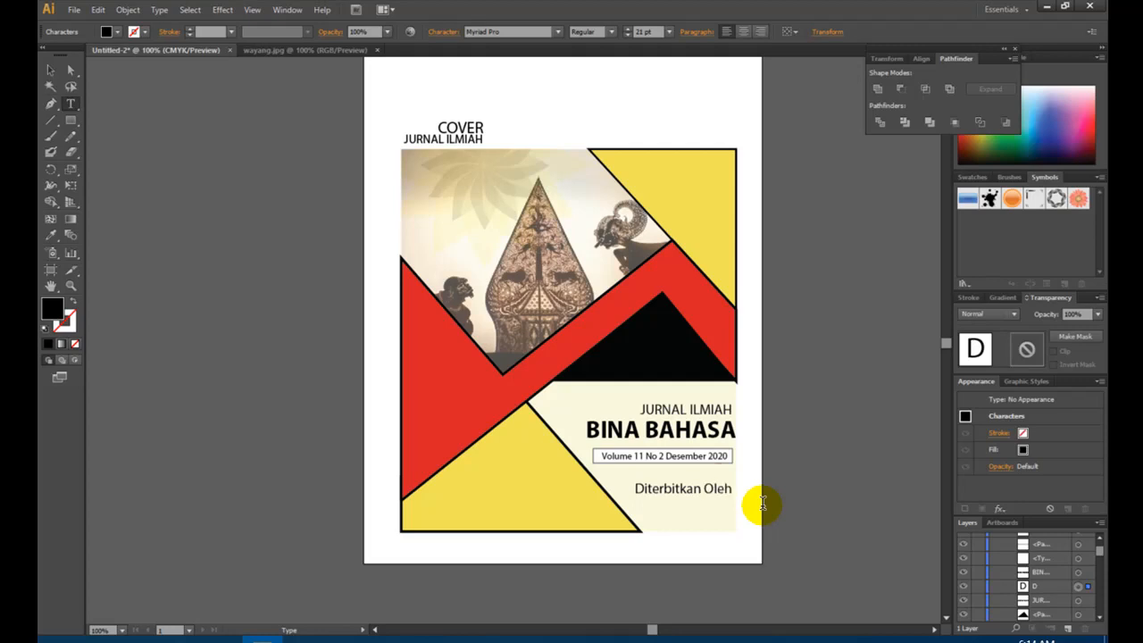
Step: Shift the publisher text slightly left, add a colon after Diterbitkan Oleh, and add a second line reading Polimedia Negeri
click(51, 71)
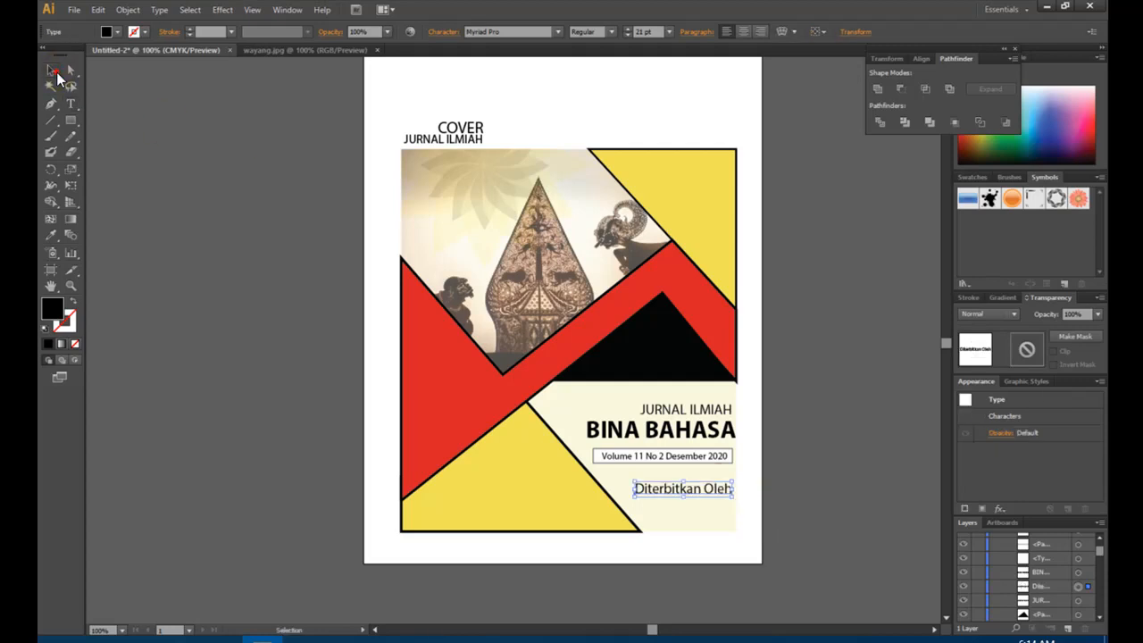
drag(692, 491, 680, 490)
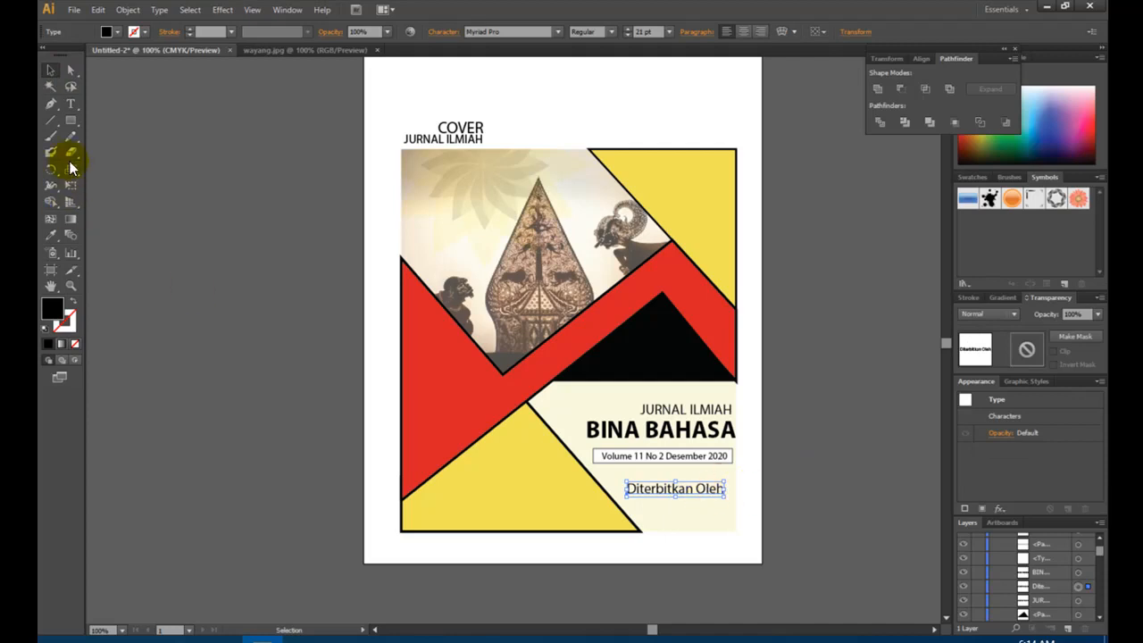
click(72, 114)
click(720, 488)
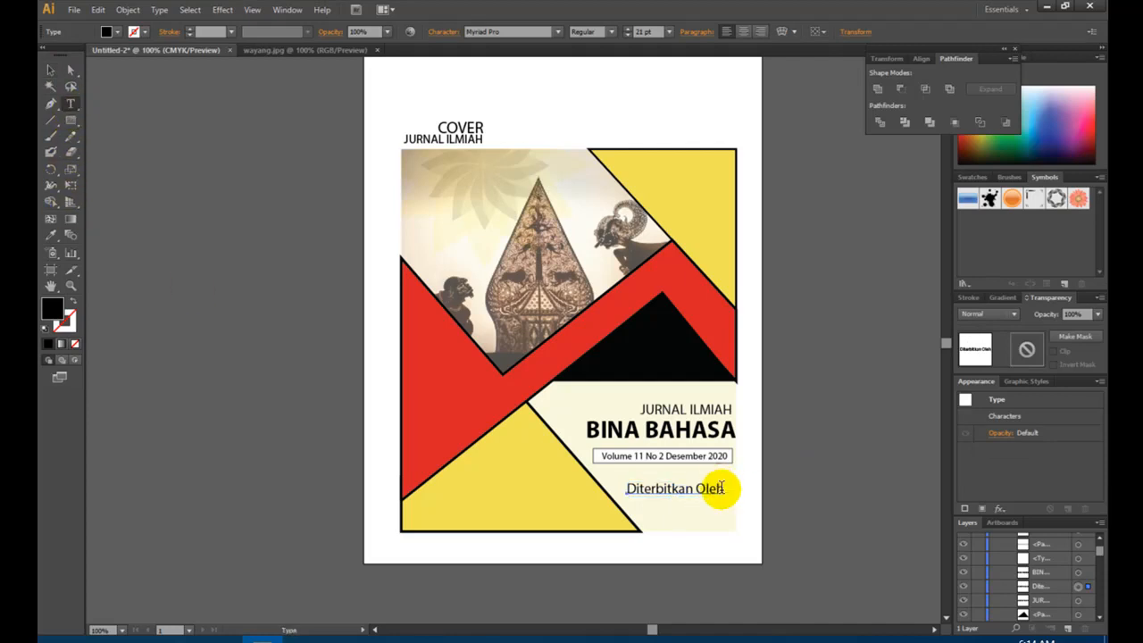
click(732, 493)
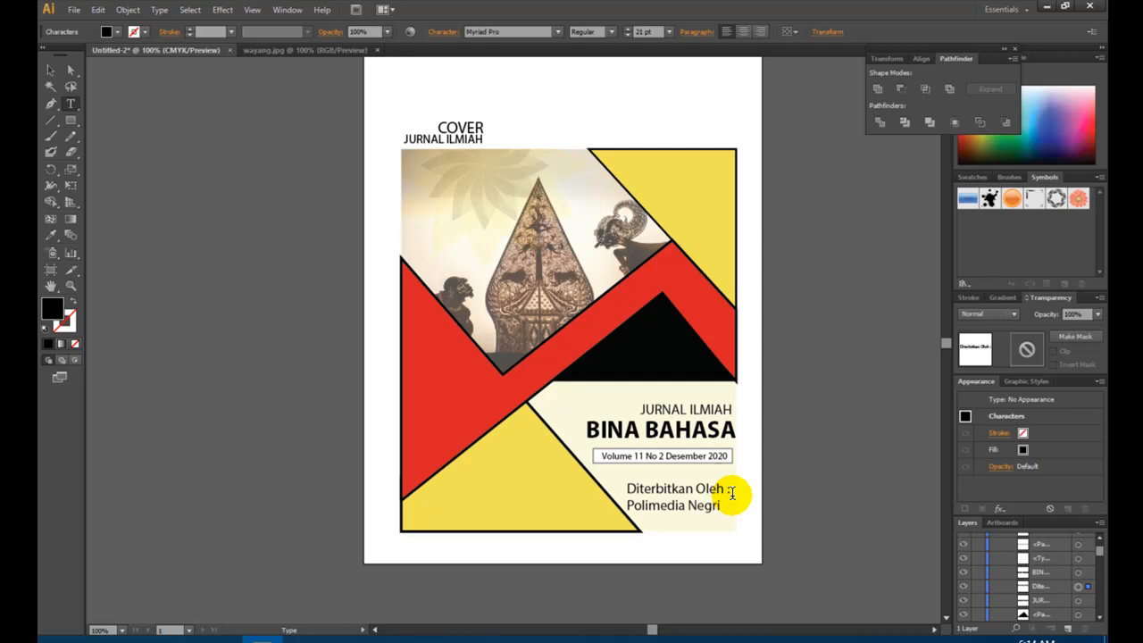
key(BackSpace)
key(BackSpace)
text(eri)
Step: Set both publisher lines to 18 pt, move the text slightly up and right below the volume box, and deselect it
double_click(727, 489)
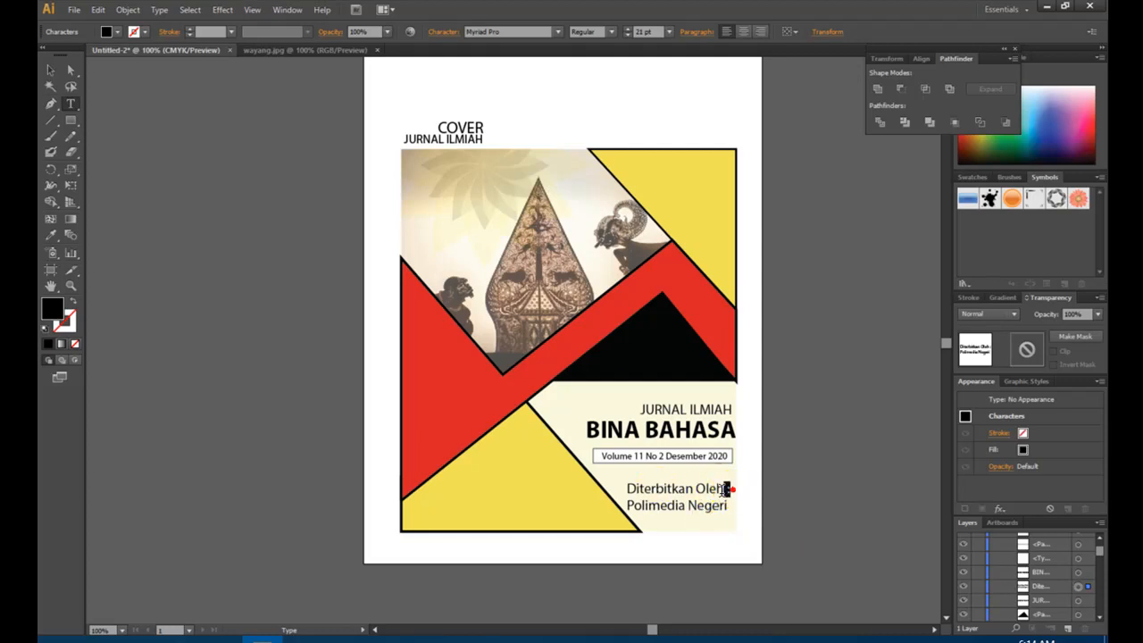
drag(728, 506, 625, 489)
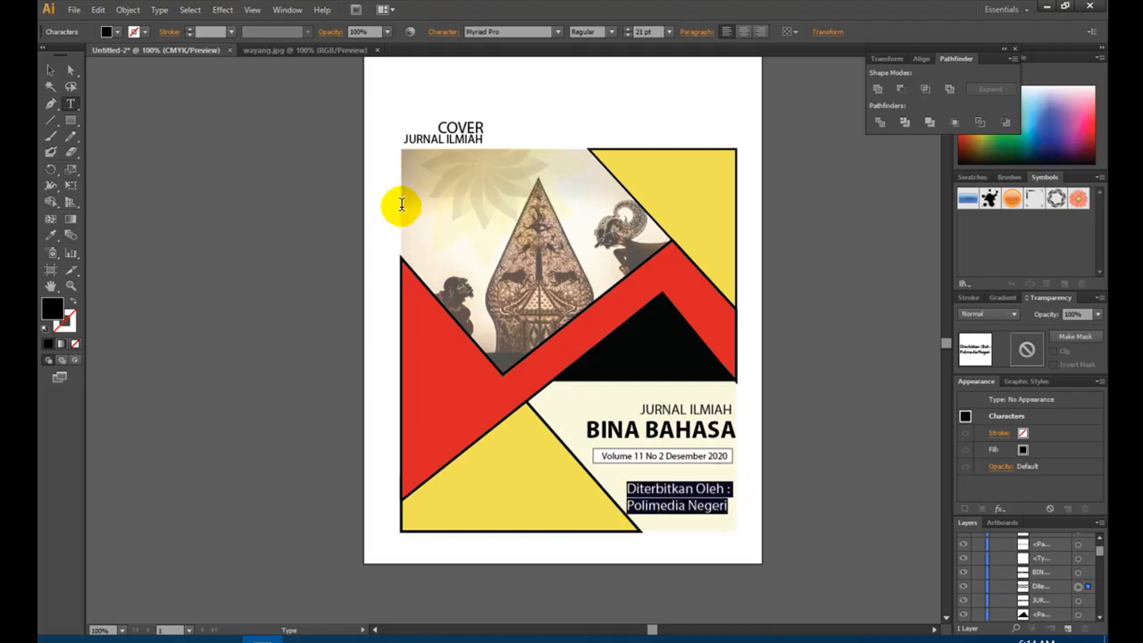
click(667, 32)
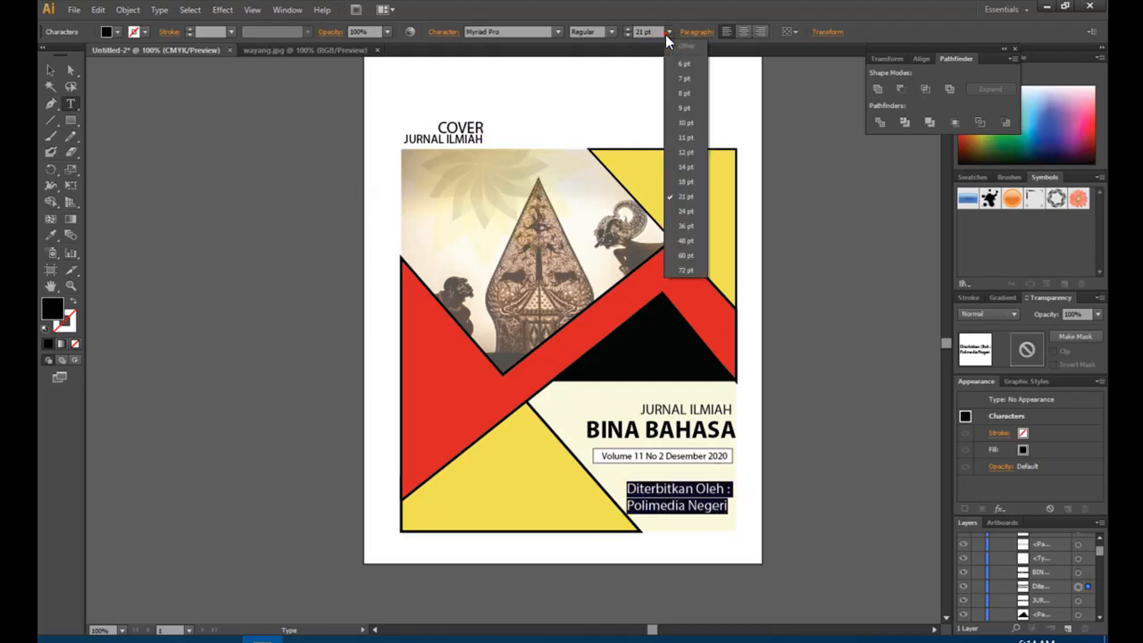
click(693, 166)
click(706, 501)
drag(706, 501, 581, 119)
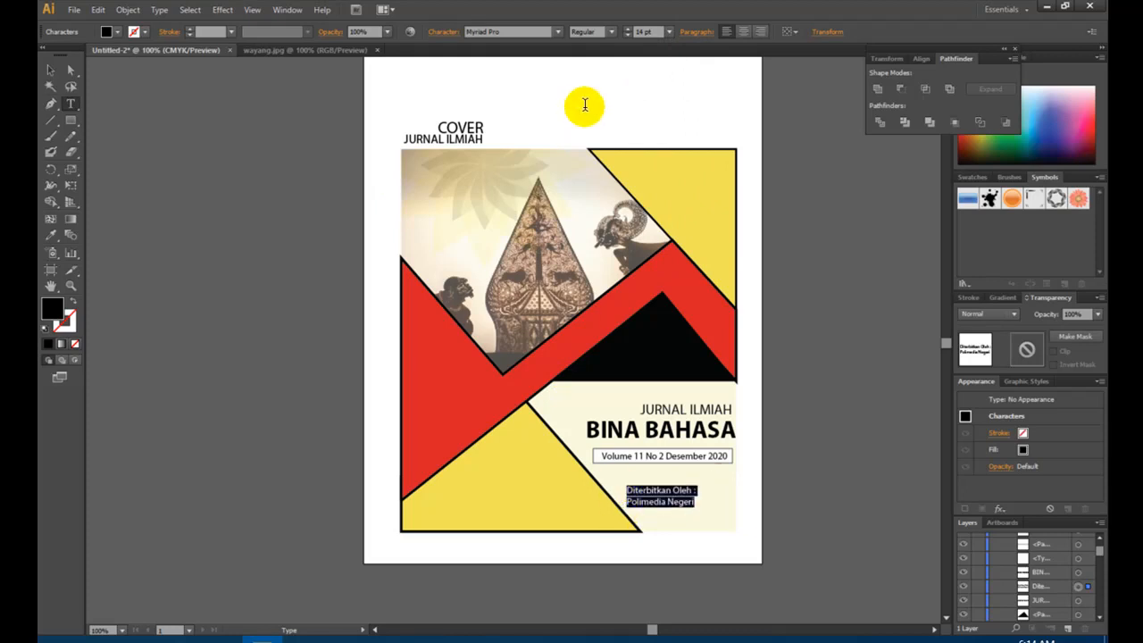
click(667, 33)
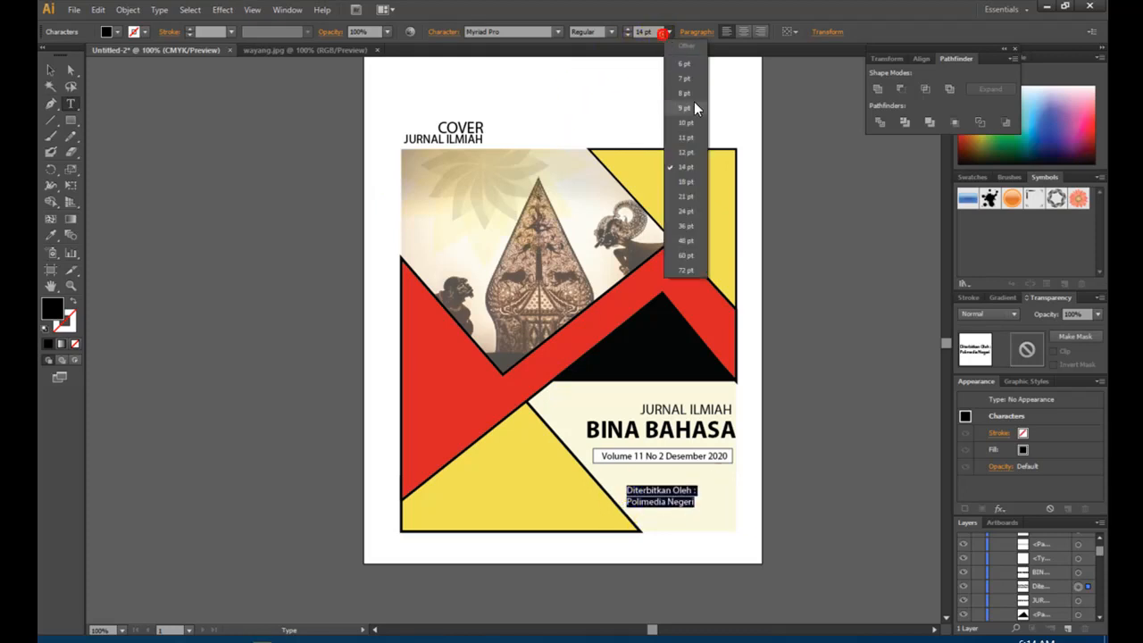
click(692, 184)
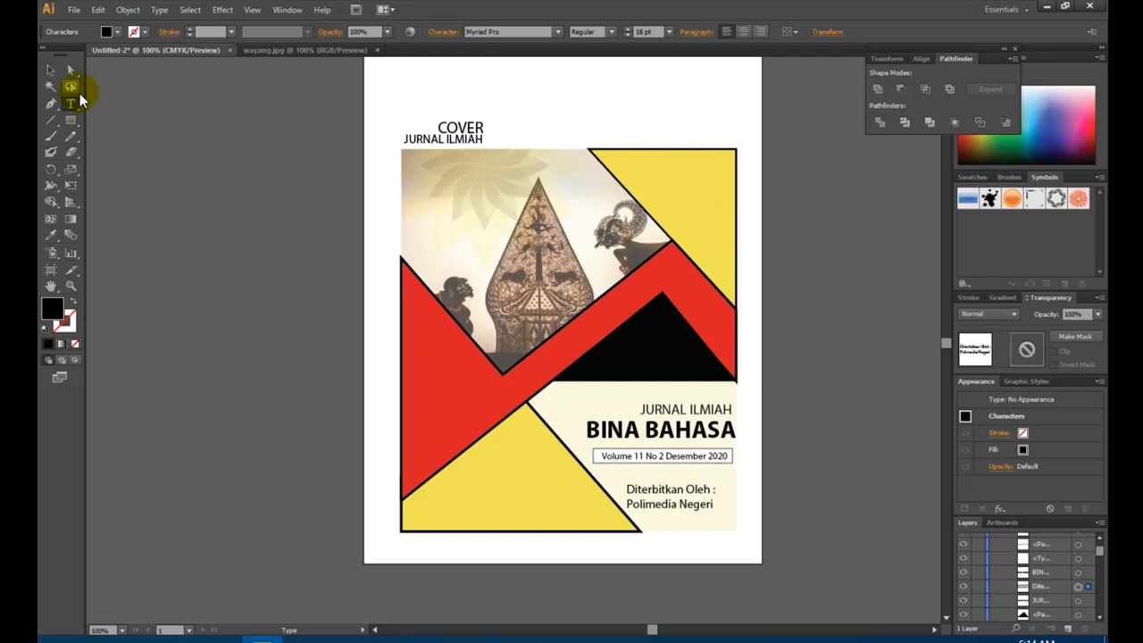
click(51, 70)
mouse_move(692, 493)
mouse_down()
mouse_move(706, 493)
mouse_move(694, 488)
mouse_up()
click(869, 452)
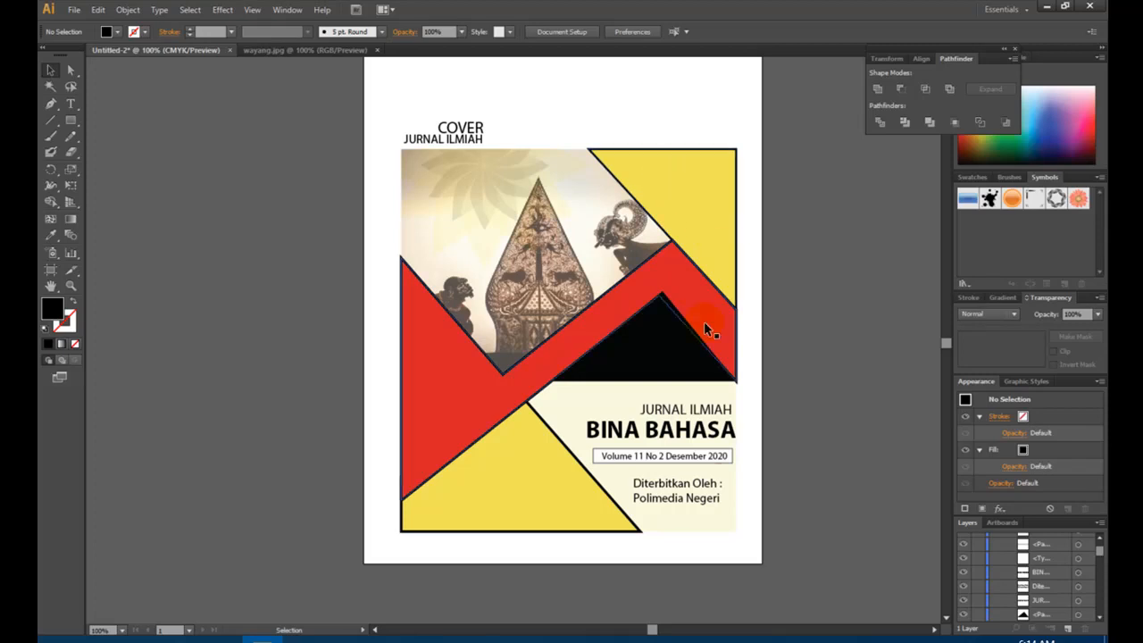
Step: Duplicate the BINA BAHASA title, change the copy to LOGO, and place it inside the upper yellow shape
drag(695, 435, 697, 194)
click(72, 103)
drag(586, 189, 757, 186)
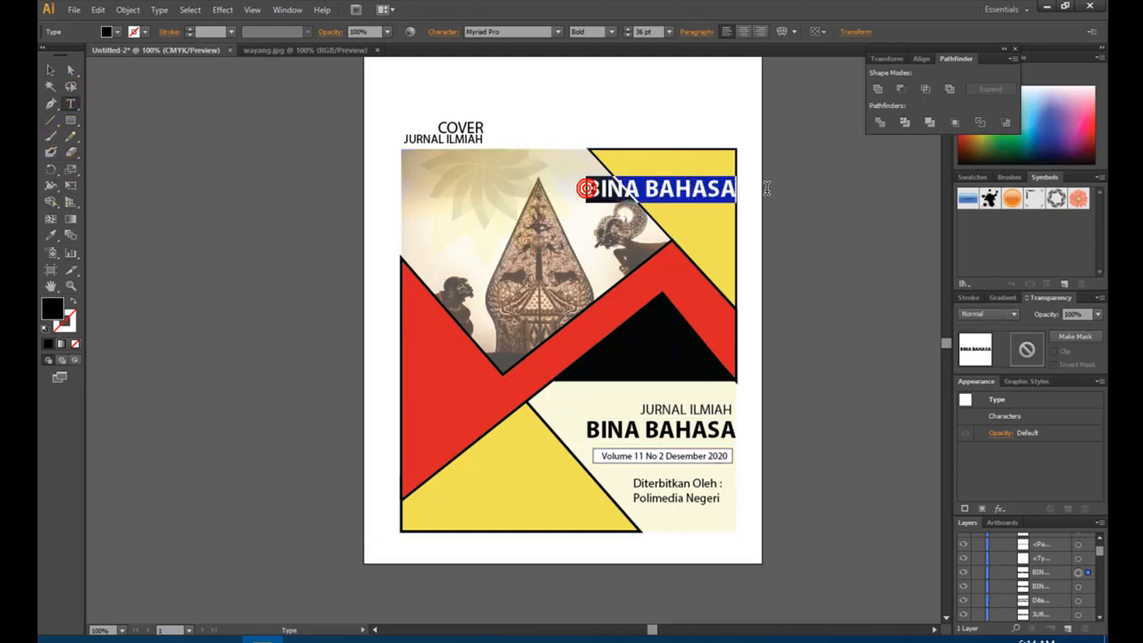
text(LOGO)
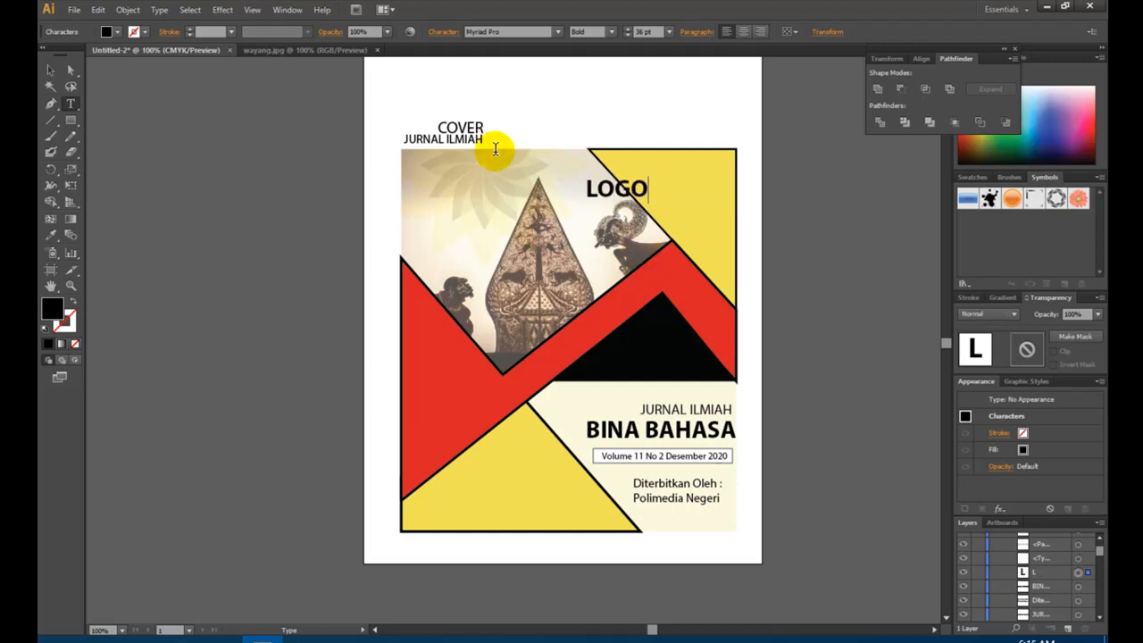
click(50, 70)
drag(617, 187, 680, 181)
click(838, 210)
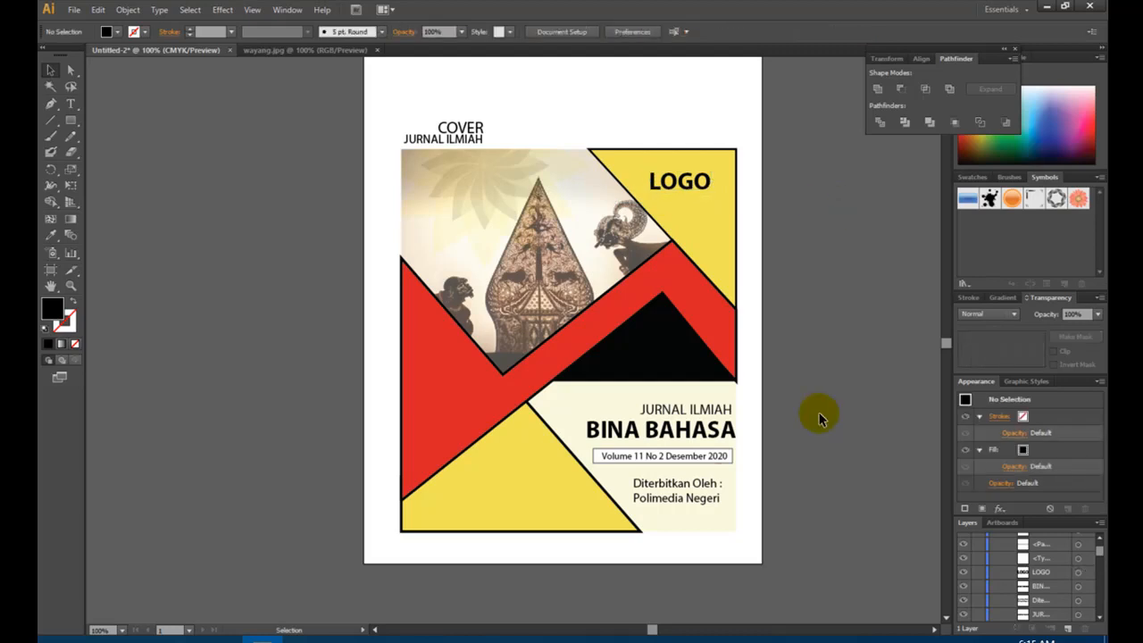